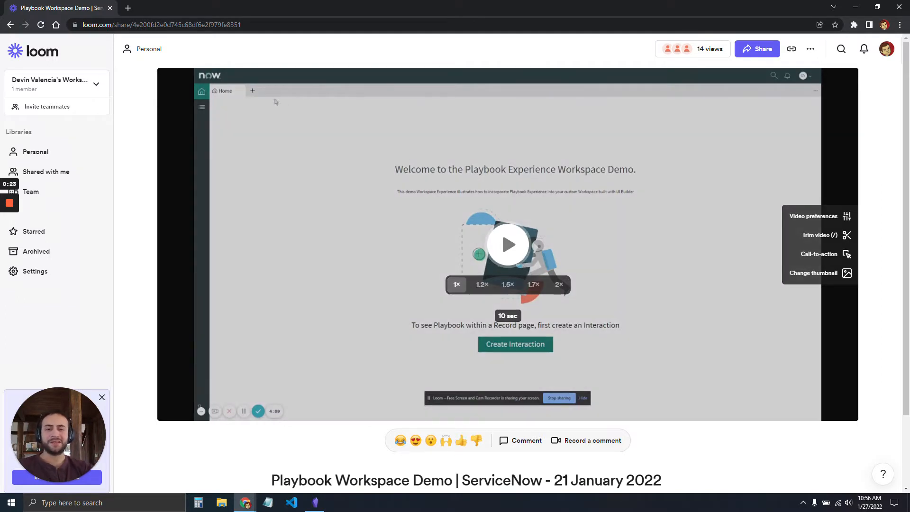
- Play the Playbook Workspace Demo recording in full screen, and return to the normal page view when it ends
{"action": "left_click", "coordinate": [508, 244]}
{"action": "left_click", "coordinate": [843, 409]}
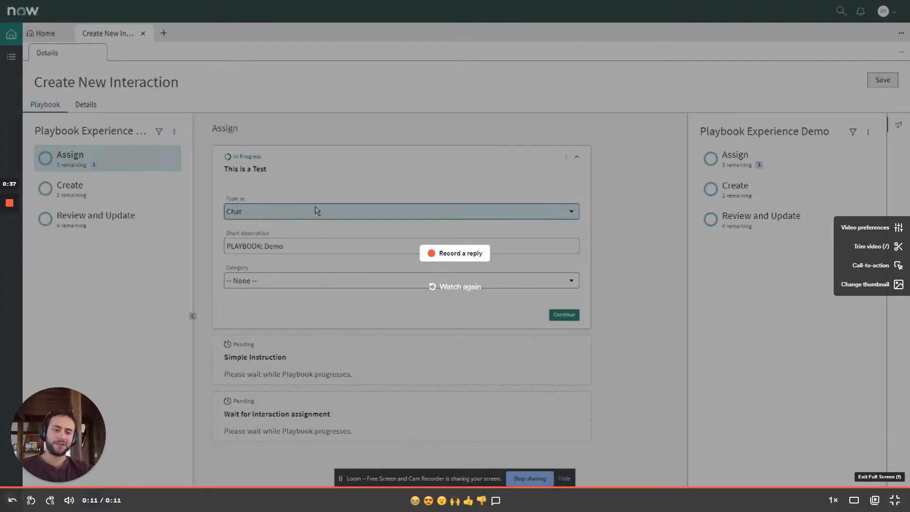
{"action": "left_click", "coordinate": [894, 500]}
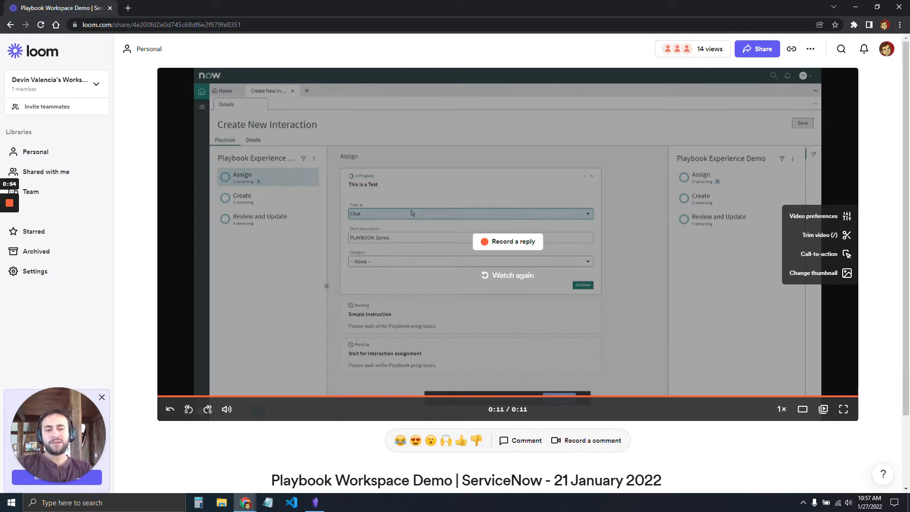
- Switch to the Auto Playbook note in Obsidian and look over its list of setup tasks
{"action": "key", "text": "alt+Tab"}
{"action": "key", "text": "Tab"}
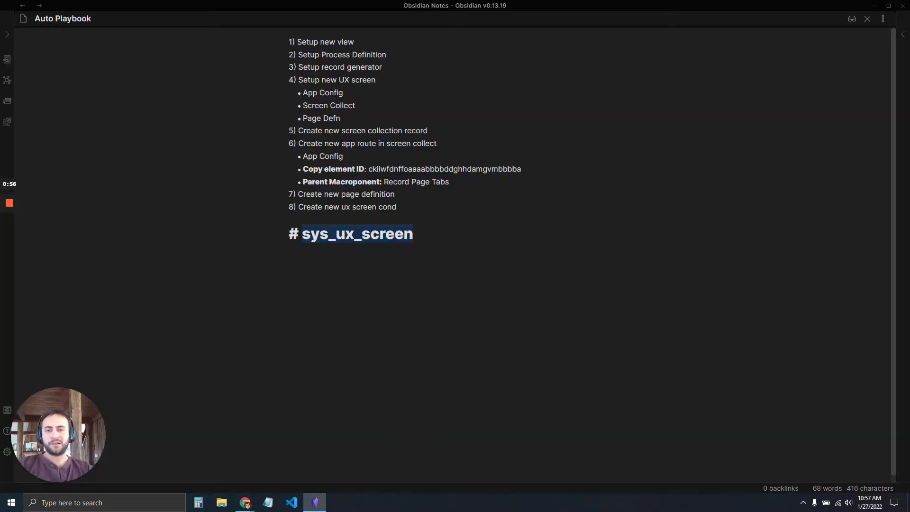
{"action": "left_click", "coordinate": [467, 189]}
{"action": "left_click", "coordinate": [499, 158]}
{"action": "left_click", "coordinate": [540, 179]}
{"action": "left_click", "coordinate": [508, 87]}
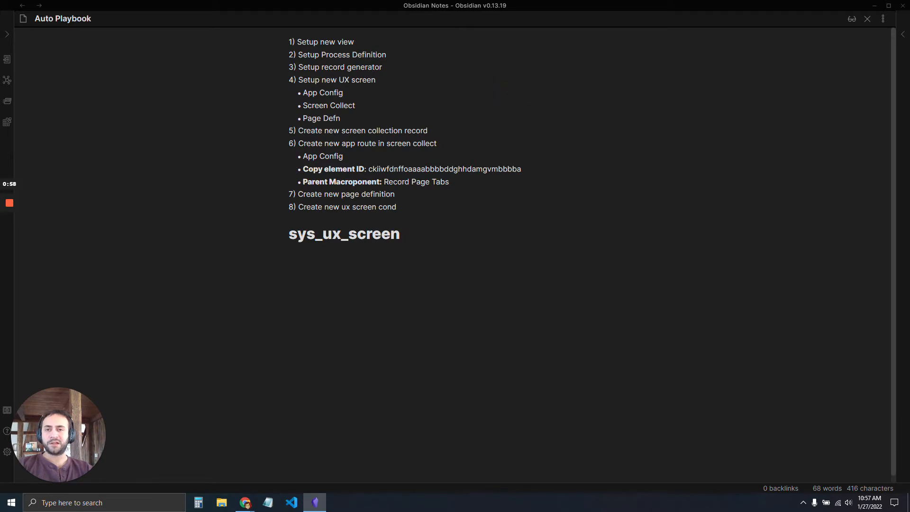
{"action": "left_click", "coordinate": [422, 49]}
{"action": "left_click", "coordinate": [425, 42]}
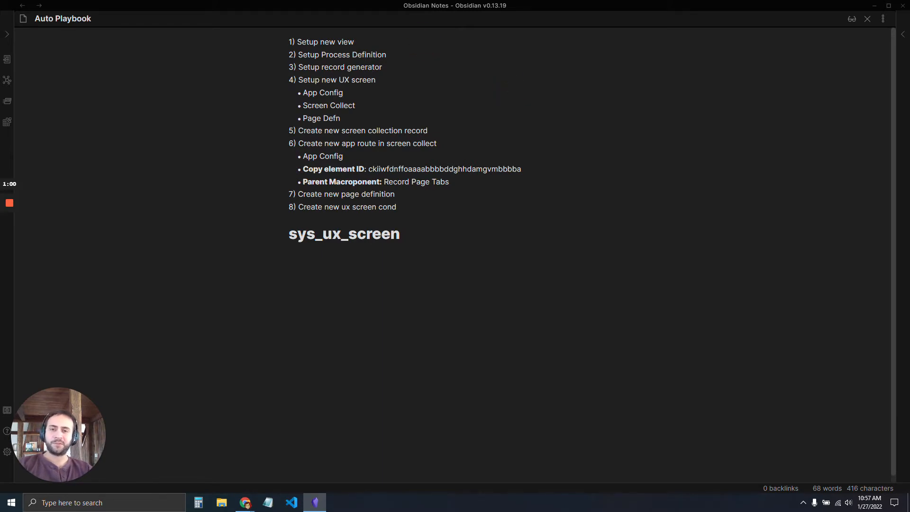
{"action": "left_click", "coordinate": [426, 41]}
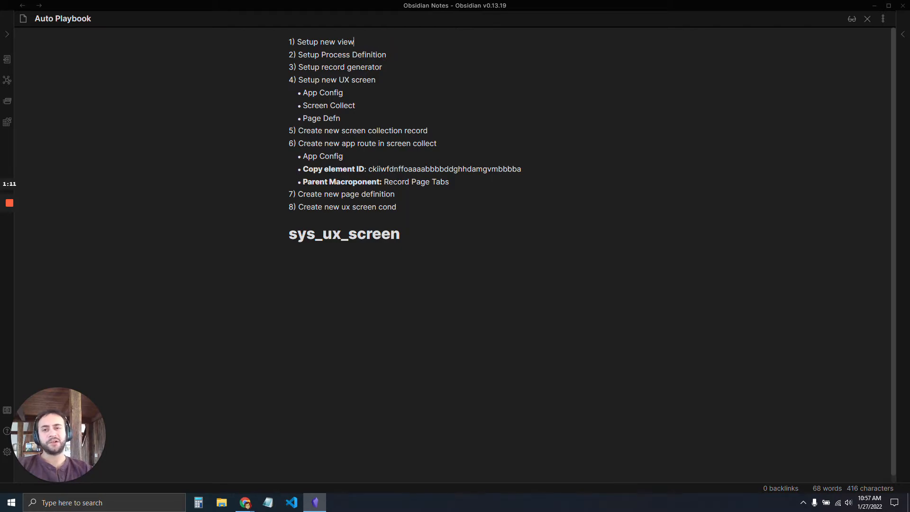
{"action": "key", "text": "alt+Tab"}
{"action": "key", "text": "alt+Tab"}
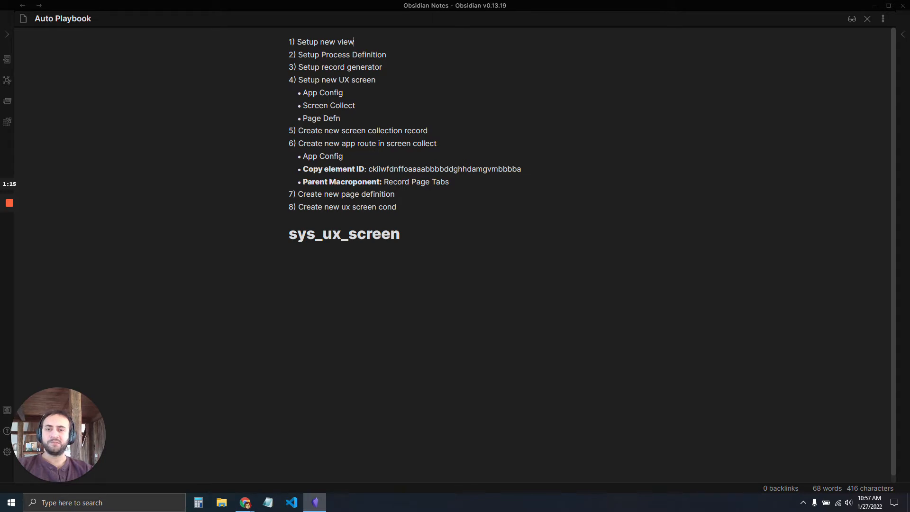
{"action": "key", "text": "alt+Tab"}
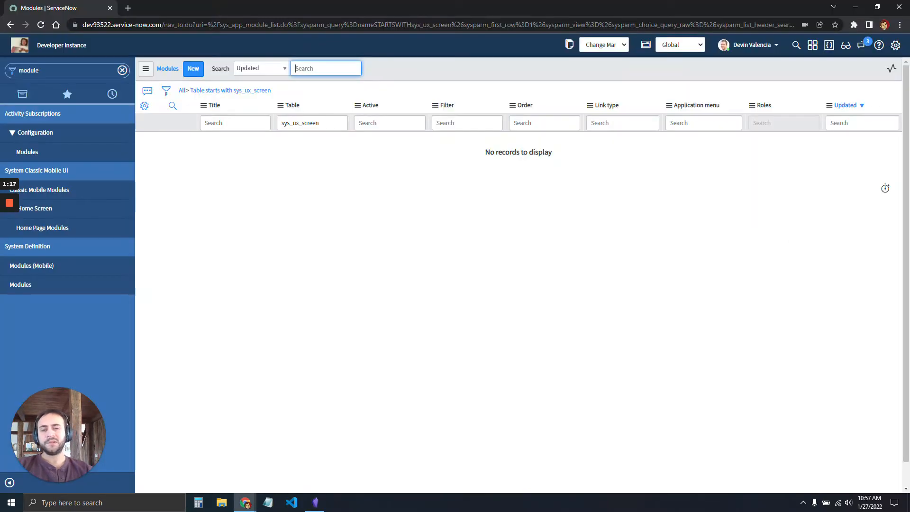
{"action": "key", "text": "alt+Tab"}
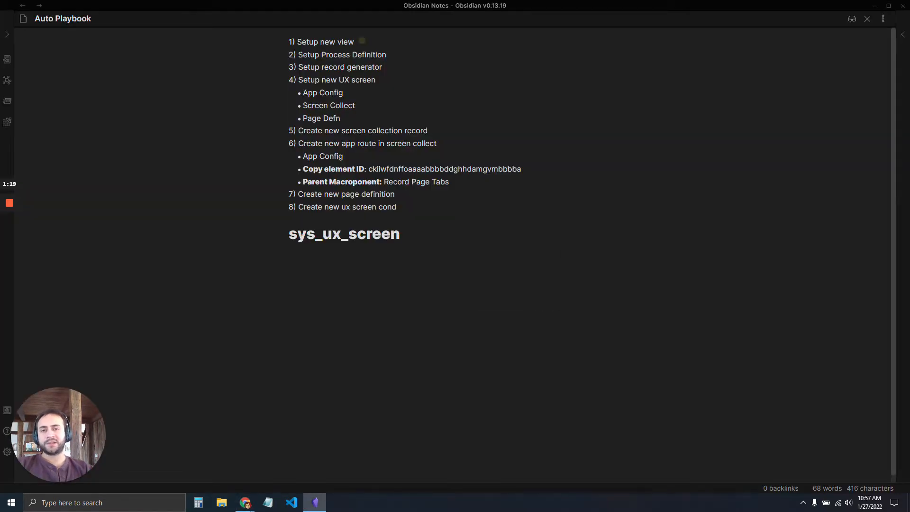
- Review the first two tasks in the note, Setup new view and Setup Process Definition
{"action": "left_click_drag", "start_coordinate": [358, 42], "coordinate": [297, 42]}
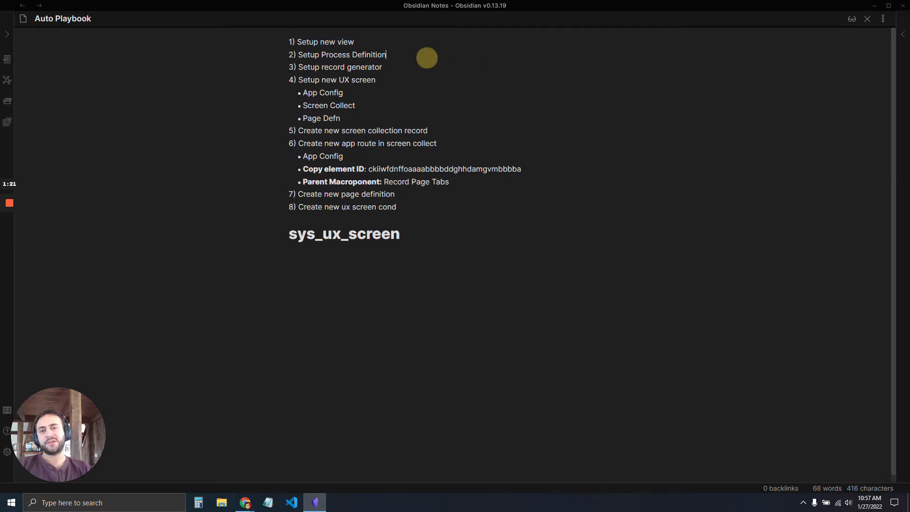
{"action": "left_click", "coordinate": [365, 40]}
{"action": "left_click_drag", "start_coordinate": [366, 40], "coordinate": [296, 40]}
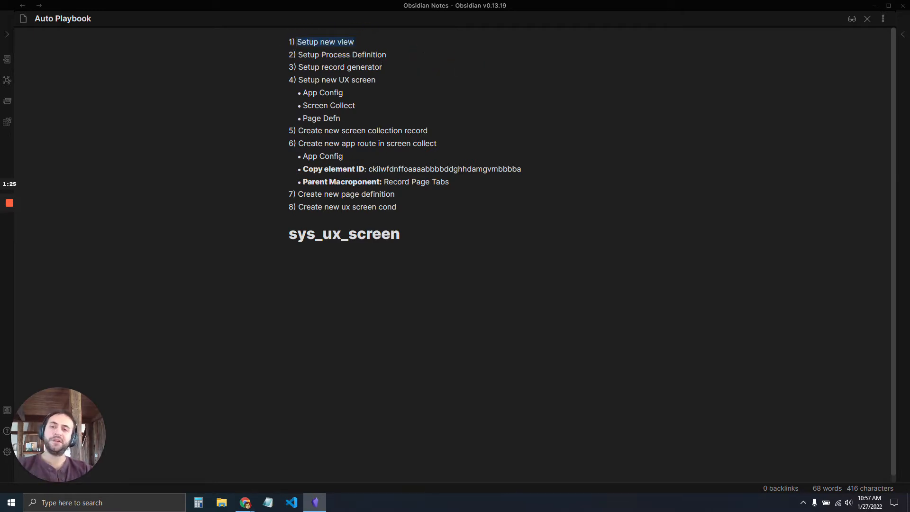
{"action": "left_click", "coordinate": [381, 38]}
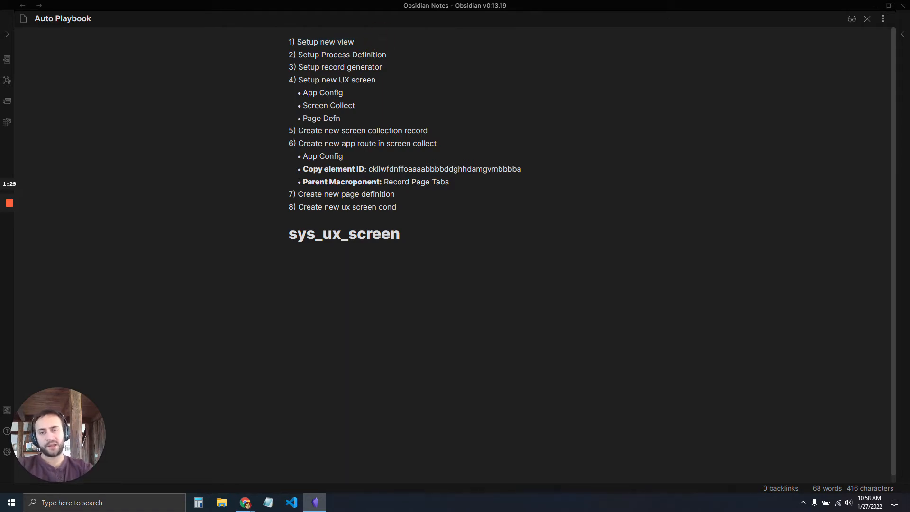
{"action": "left_click", "coordinate": [392, 55]}
{"action": "left_click_drag", "start_coordinate": [391, 55], "coordinate": [290, 56]}
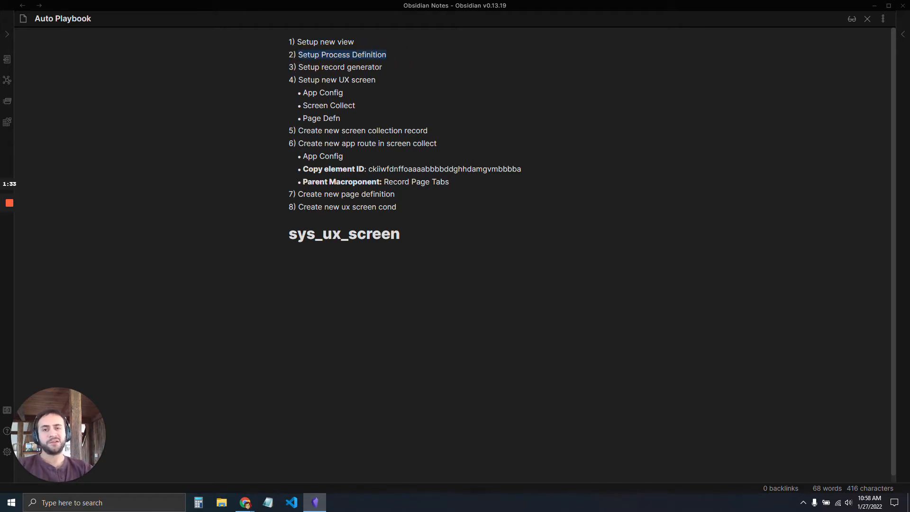
{"action": "left_click", "coordinate": [396, 56]}
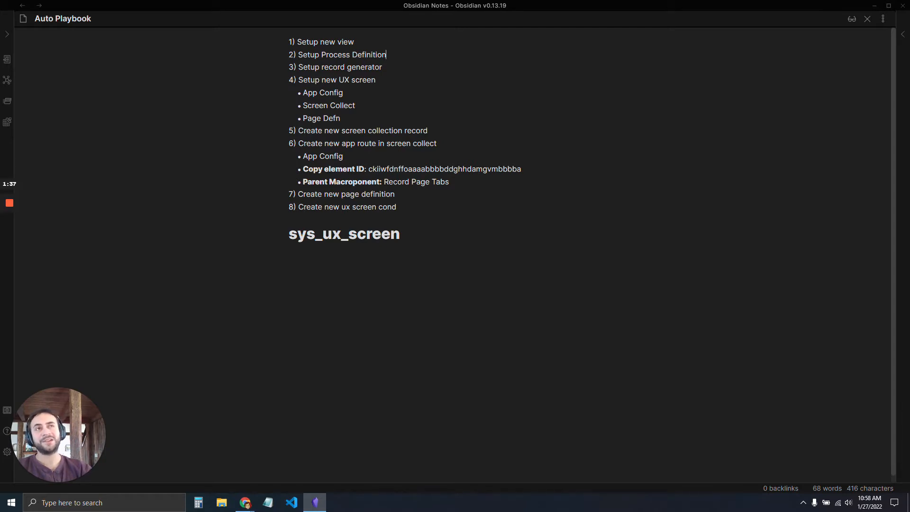
- Review tasks 3 and 4, the record generator and the new UX screen with its App Config, Screen Collect and Page Defn items
{"action": "left_click", "coordinate": [408, 63]}
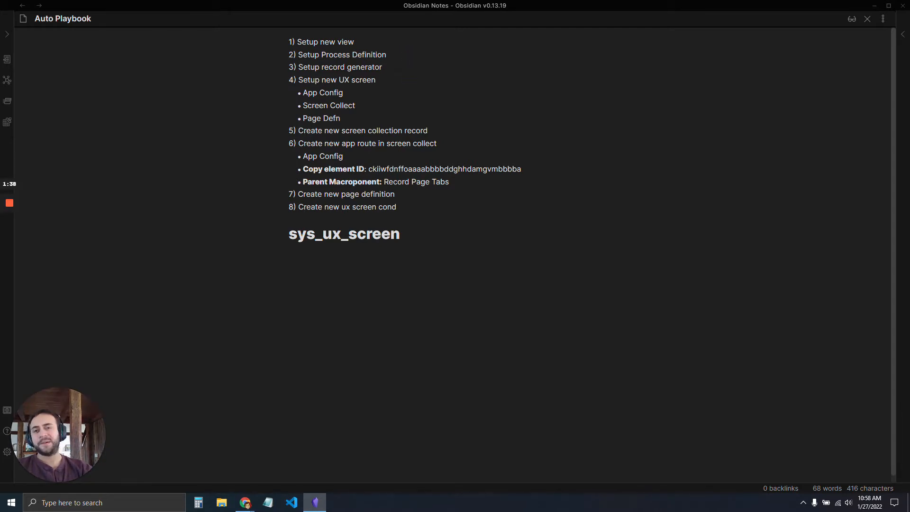
{"action": "left_click_drag", "start_coordinate": [397, 66], "coordinate": [291, 67]}
{"action": "left_click", "coordinate": [489, 87]}
{"action": "left_click_drag", "start_coordinate": [390, 79], "coordinate": [298, 80]}
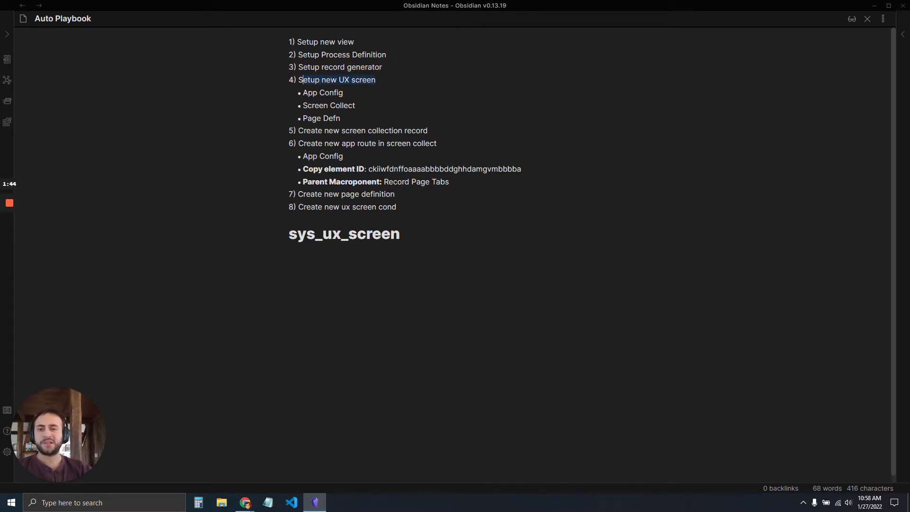
{"action": "left_click_drag", "start_coordinate": [342, 118], "coordinate": [297, 90]}
{"action": "left_click", "coordinate": [507, 168]}
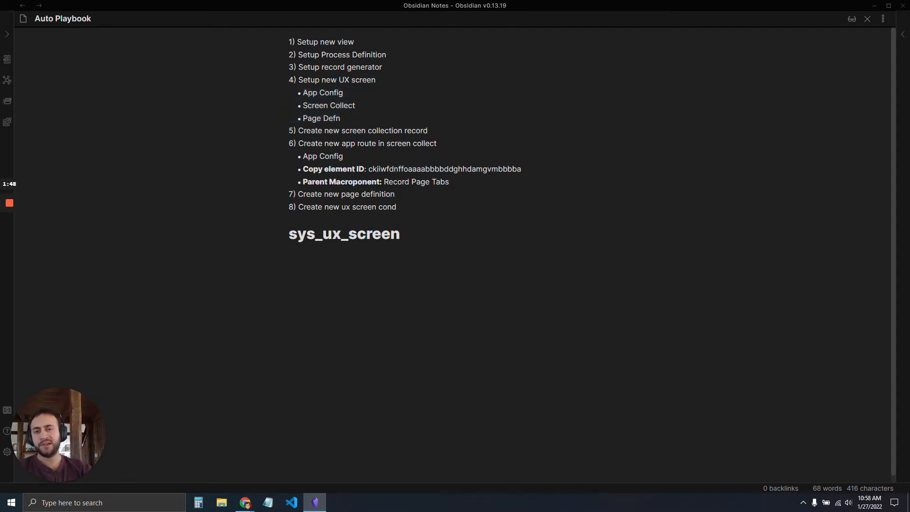
- Review tasks 5 to 8, covering the screen collection record, app route, page definition and UX screen condition
{"action": "left_click", "coordinate": [440, 132]}
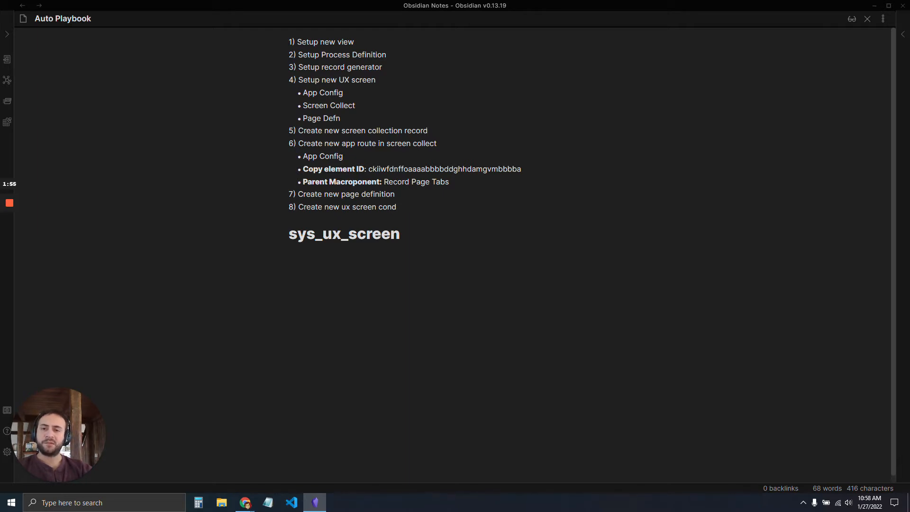
{"action": "left_click", "coordinate": [359, 156]}
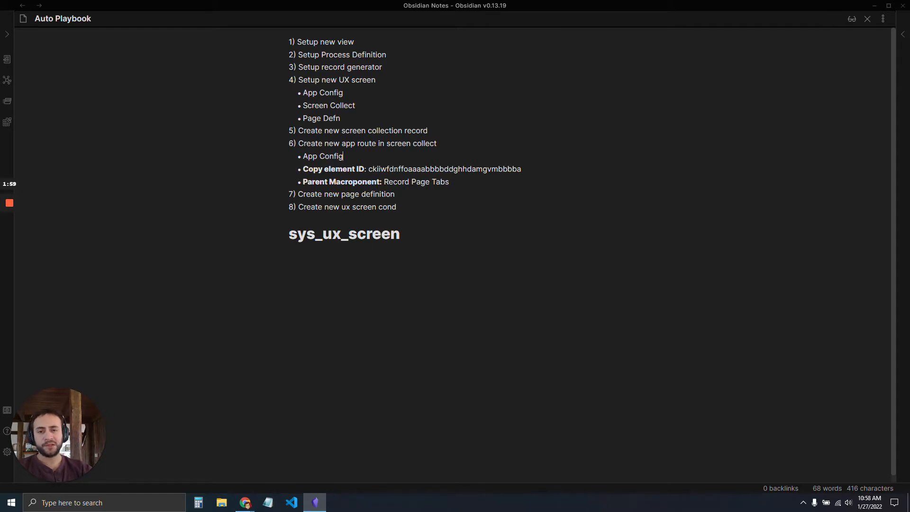
{"action": "left_click_drag", "start_coordinate": [449, 182], "coordinate": [246, 158]}
{"action": "left_click", "coordinate": [481, 239]}
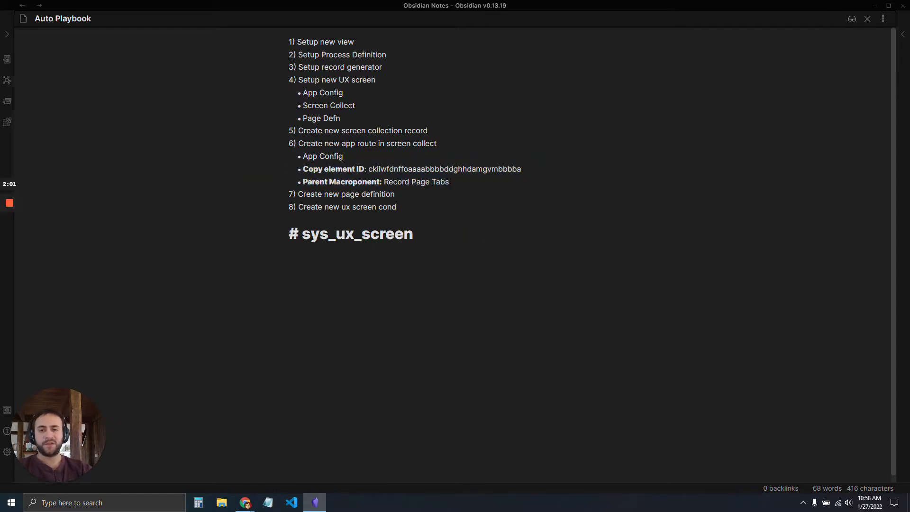
{"action": "left_click", "coordinate": [459, 177]}
{"action": "left_click", "coordinate": [450, 203]}
{"action": "left_click", "coordinate": [442, 197]}
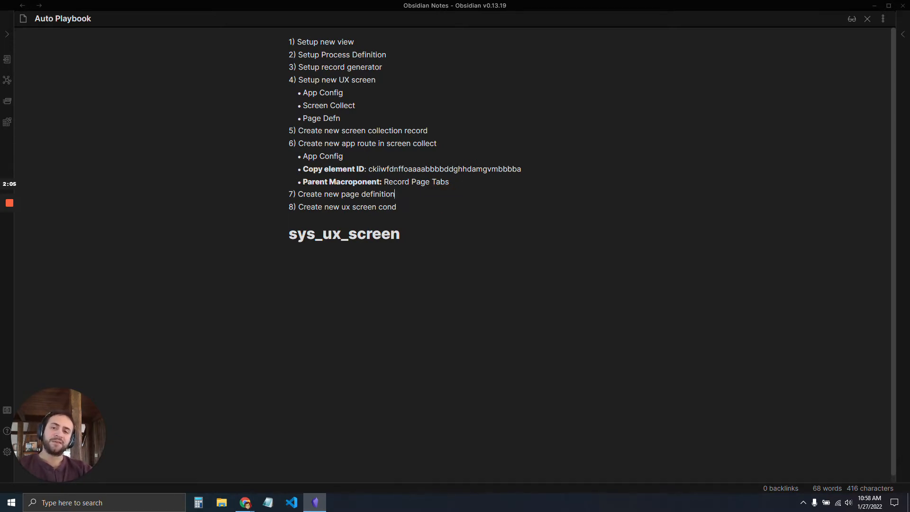
{"action": "left_click", "coordinate": [404, 207]}
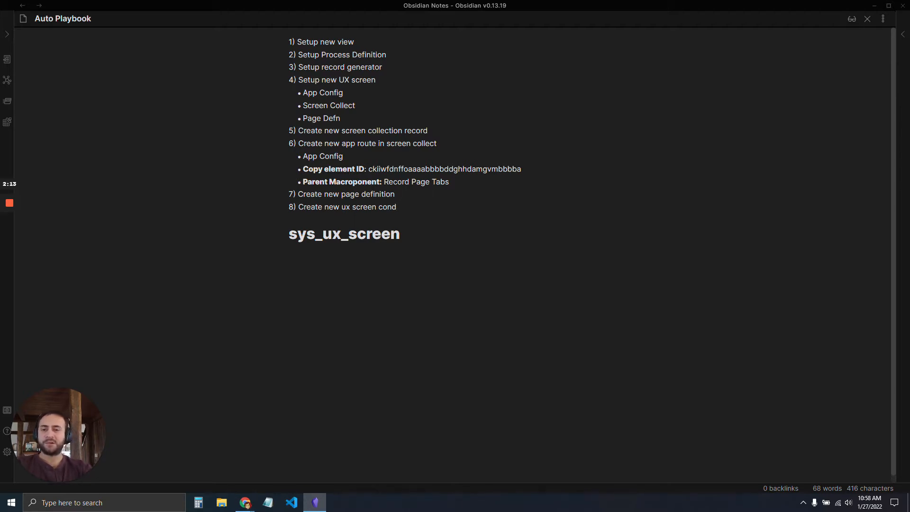
- Examine the sys_ux_screen table name in the heading below the task list
{"action": "left_click", "coordinate": [423, 239]}
{"action": "left_click", "coordinate": [563, 412]}
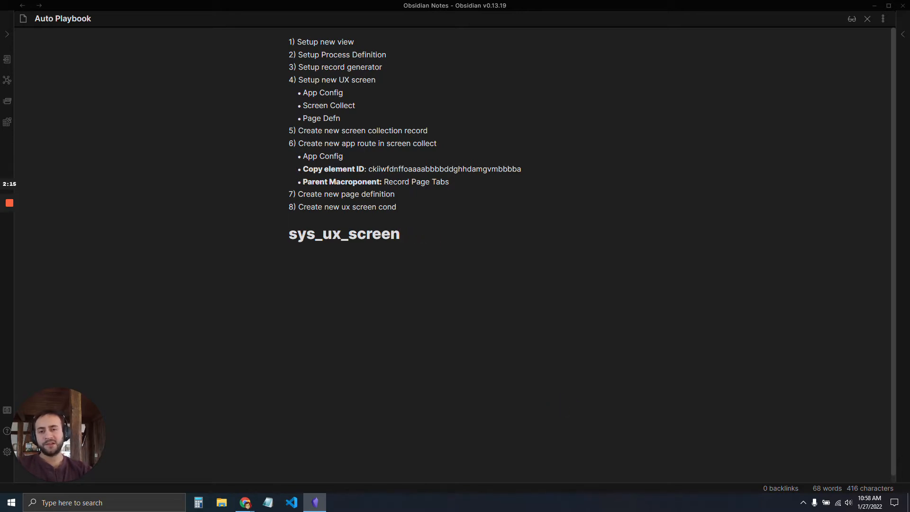
{"action": "left_click", "coordinate": [430, 240]}
{"action": "left_click_drag", "start_coordinate": [446, 237], "coordinate": [300, 243]}
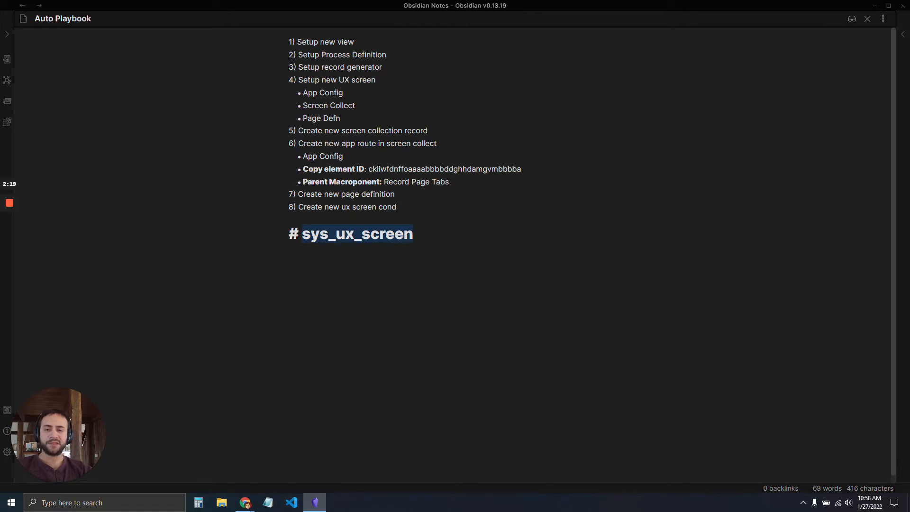
{"action": "left_click", "coordinate": [414, 236]}
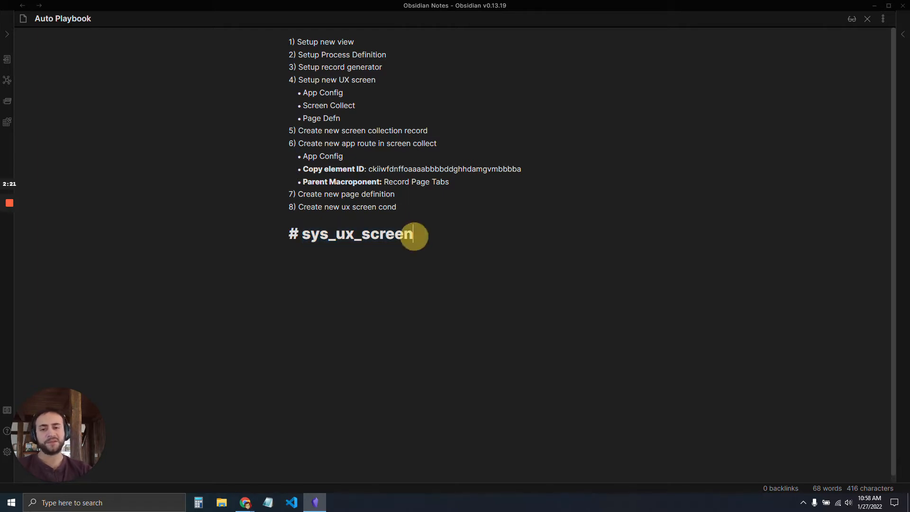
{"action": "left_click", "coordinate": [346, 239]}
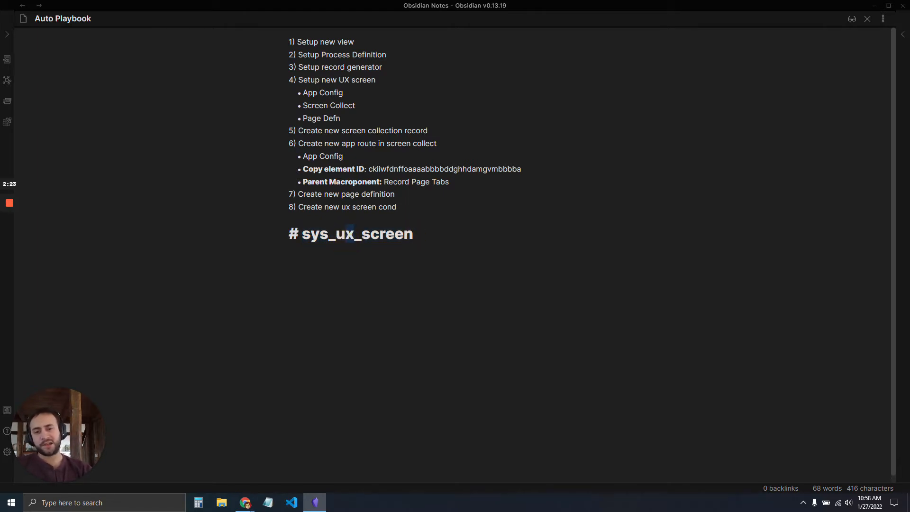
{"action": "left_click", "coordinate": [377, 239]}
{"action": "double_click", "coordinate": [344, 234]}
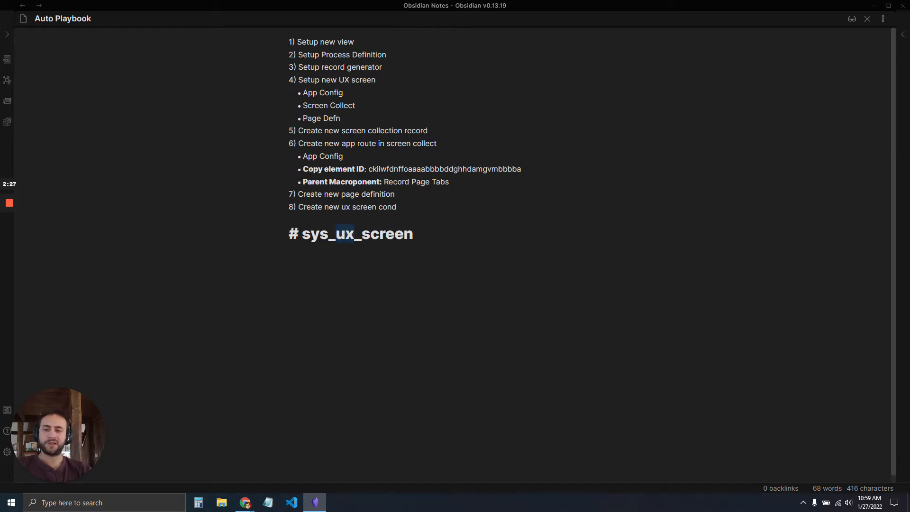
{"action": "left_click", "coordinate": [505, 233]}
- Switch to the ServiceNow Modules list in Chrome and examine its sys_ux_screen filter on the Table column
{"action": "key", "text": "alt+Tab"}
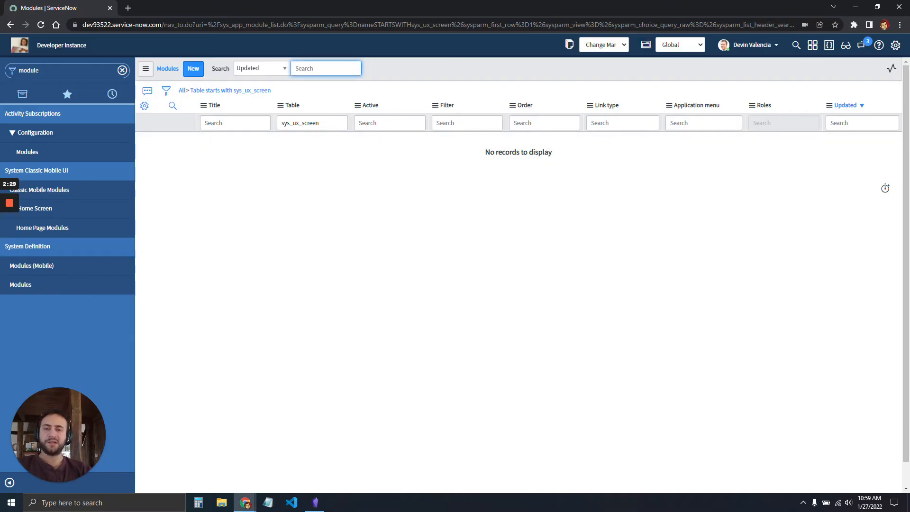
{"action": "key", "text": "alt+Tab"}
{"action": "key", "text": "alt+Tab"}
{"action": "key", "text": "alt+Tab"}
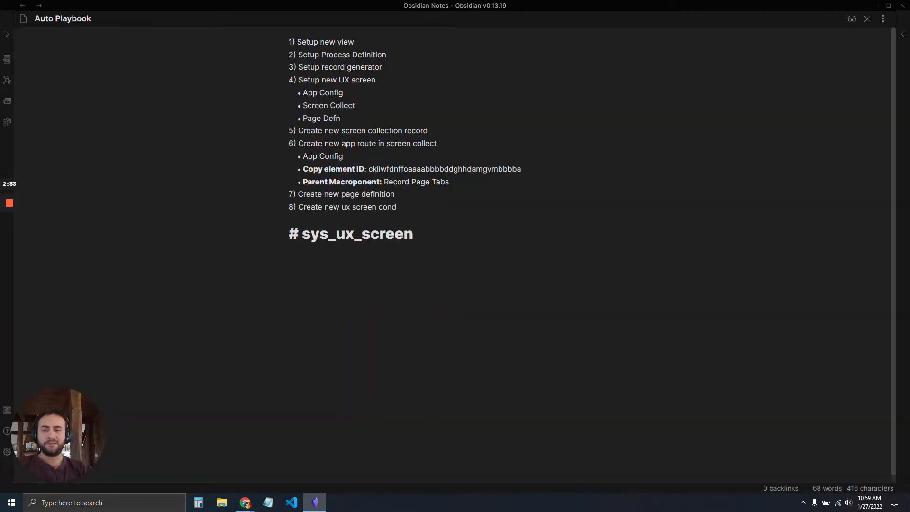
{"action": "key", "text": "alt+Tab"}
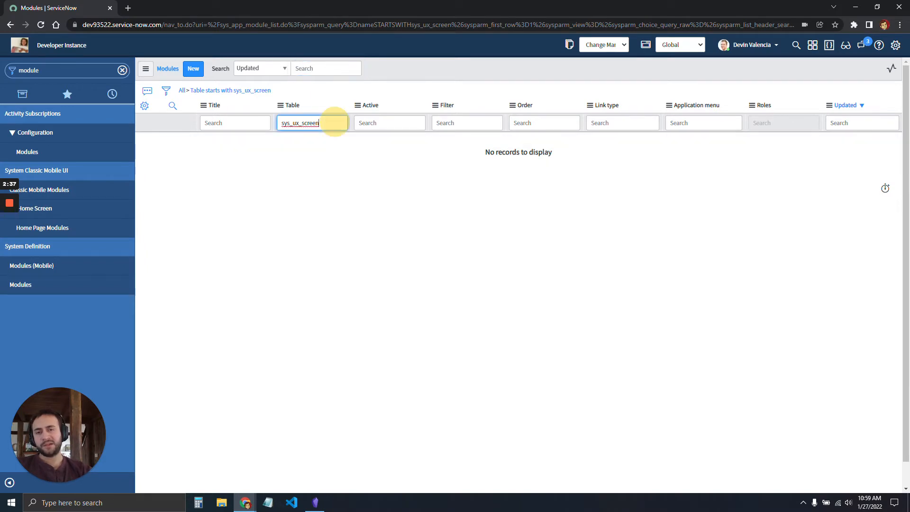
{"action": "left_click_drag", "start_coordinate": [325, 121], "coordinate": [258, 122]}
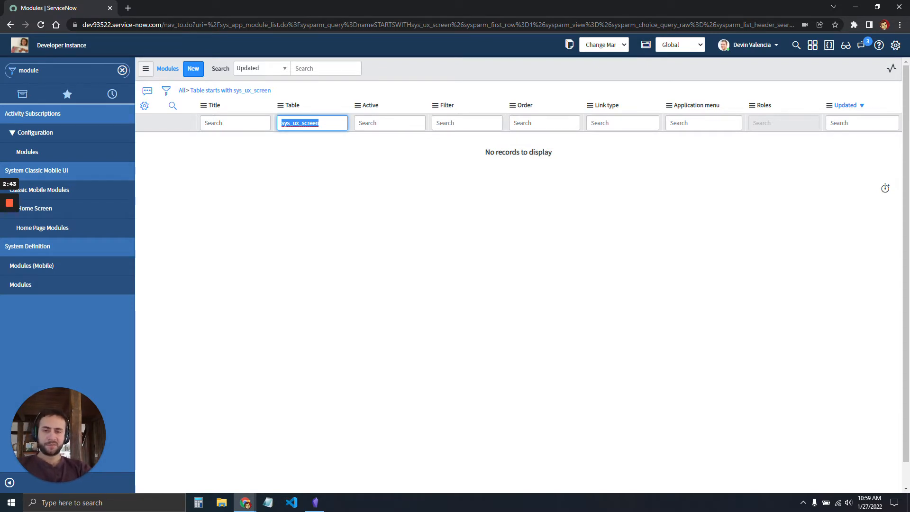
{"action": "left_click", "coordinate": [325, 122]}
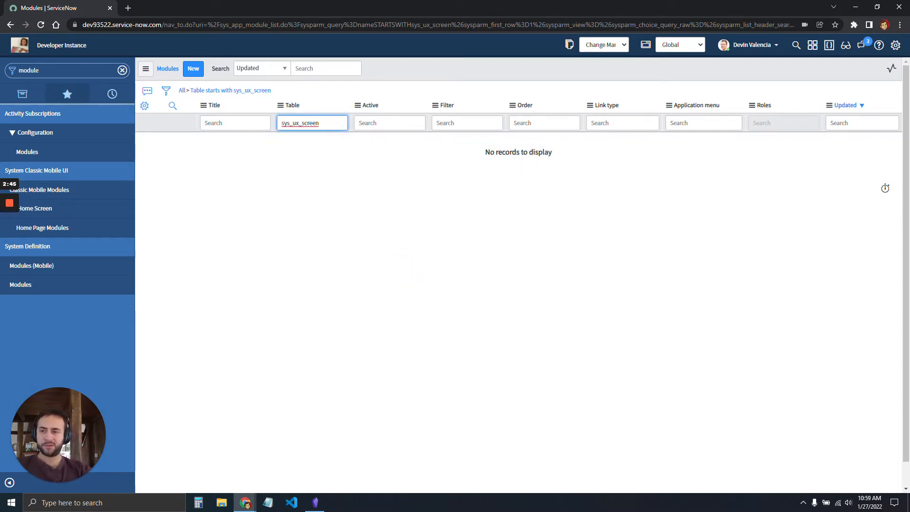
- Search the application navigator for "screen"
{"action": "left_click", "coordinate": [89, 72]}
{"action": "type", "text": "screen"}
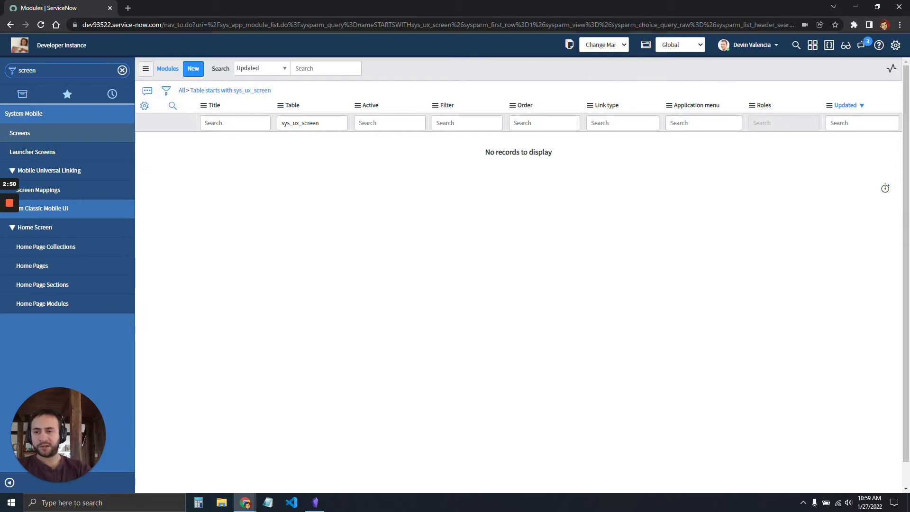
- Clear the Table column search text in the Modules list
{"action": "left_click", "coordinate": [335, 123]}
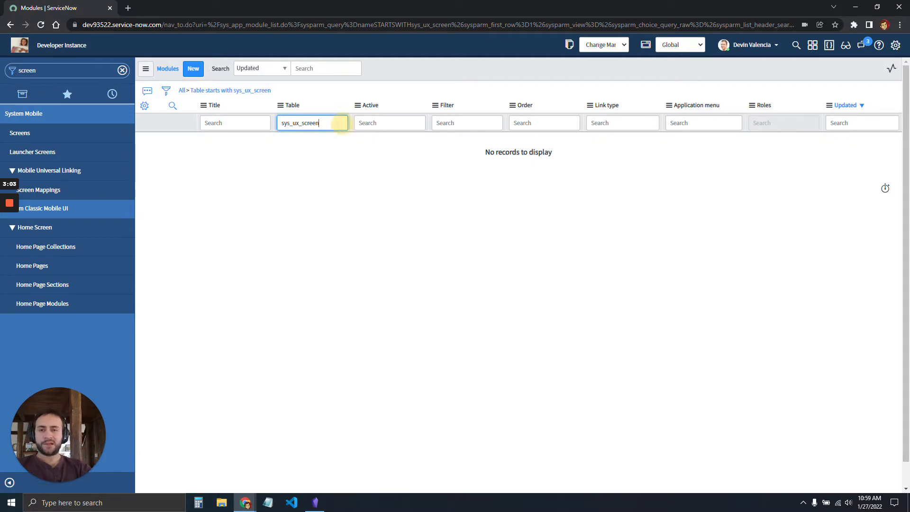
{"action": "left_click_drag", "start_coordinate": [338, 122], "coordinate": [281, 122]}
{"action": "key", "text": "BackSpace"}
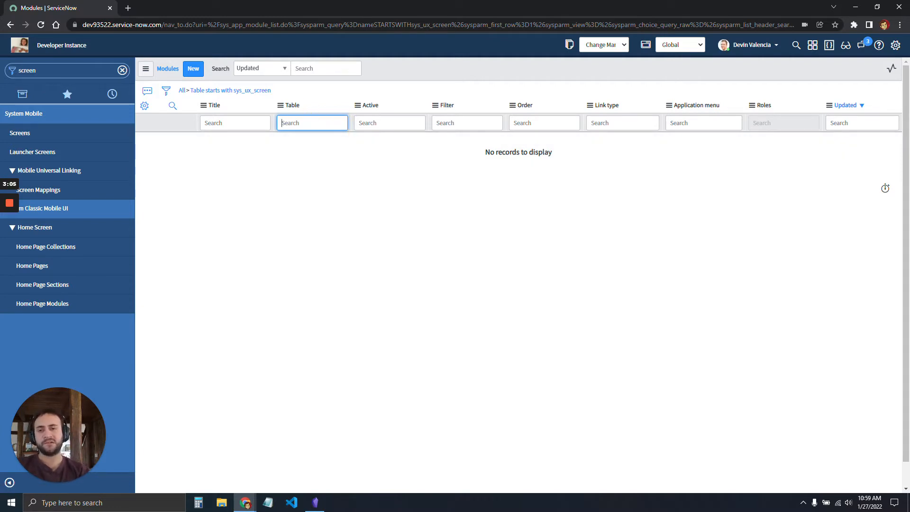
- Find Studio through the application navigator, open it and start a new scoped application named Video Example
{"action": "left_click", "coordinate": [52, 74]}
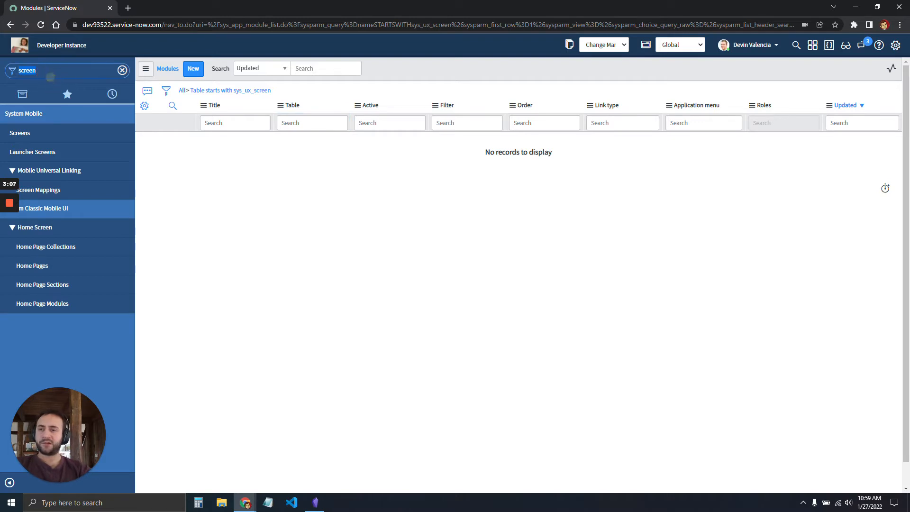
{"action": "type", "text": "studio"}
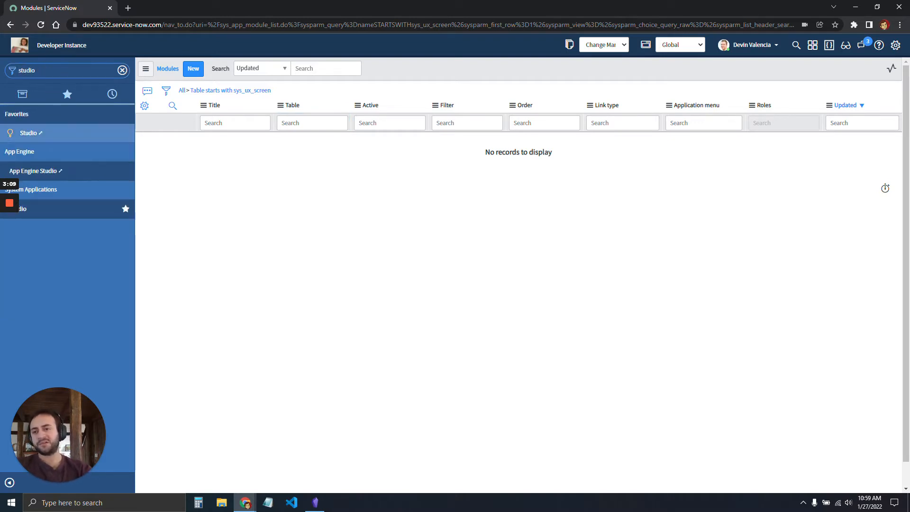
{"action": "left_click", "coordinate": [67, 135]}
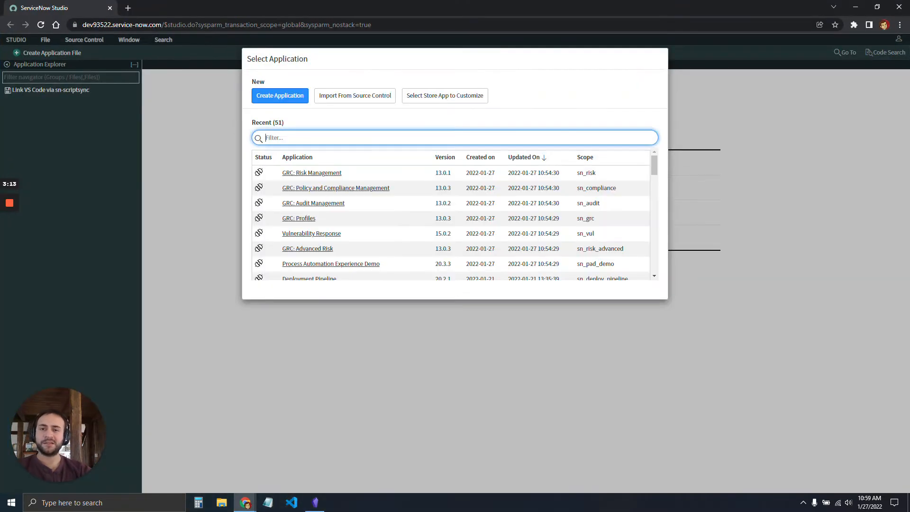
{"action": "left_click", "coordinate": [299, 90]}
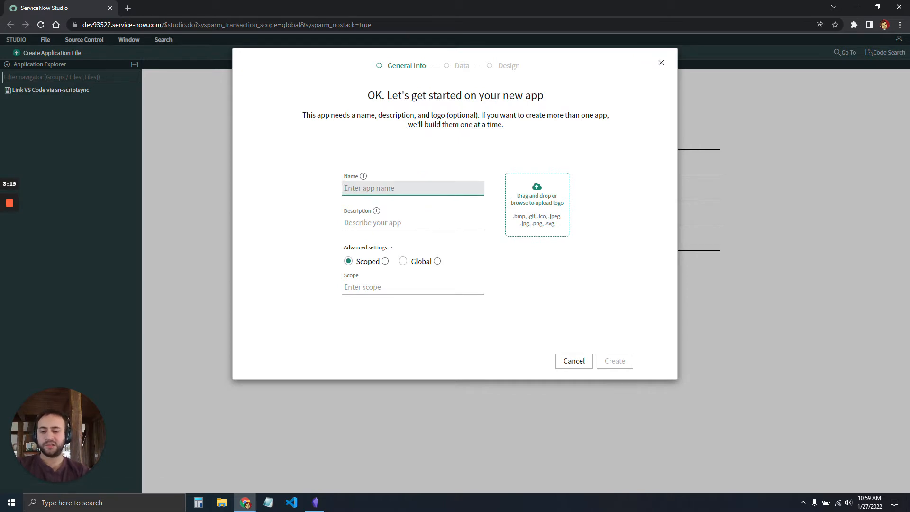
{"action": "type", "text": "Video Example"}
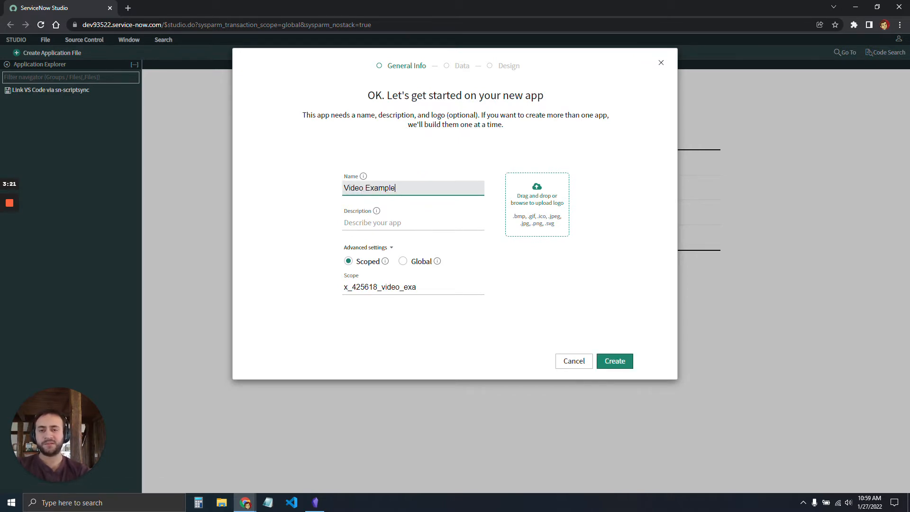
- Copy the new application's scope x_425618_video_exa into the Obsidian note below the sys_ux_screen heading
{"action": "left_click_drag", "start_coordinate": [432, 287], "coordinate": [304, 300]}
{"action": "key", "text": "ctrl+c"}
{"action": "key", "text": "alt+Tab"}
{"action": "key", "text": "alt+Tab"}
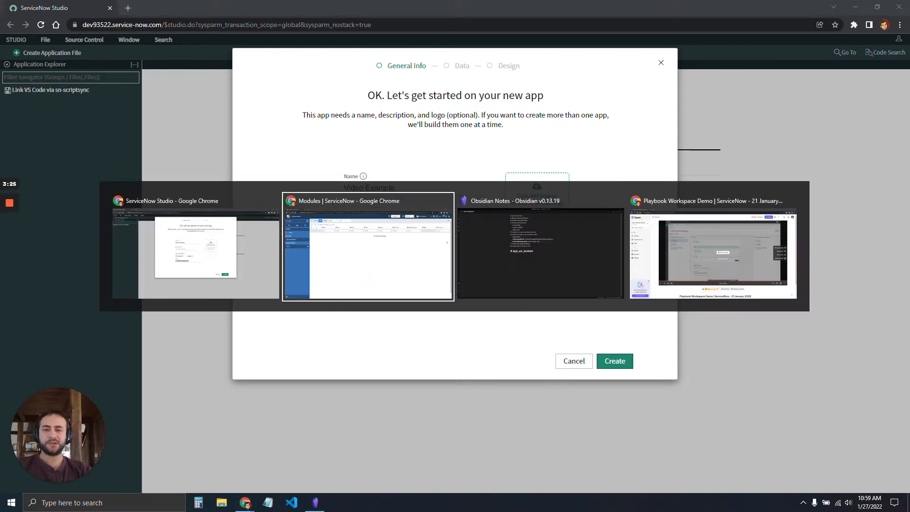
{"action": "key", "text": "Return"}
{"action": "key", "text": "Return"}
{"action": "key", "text": "ctrl+v"}
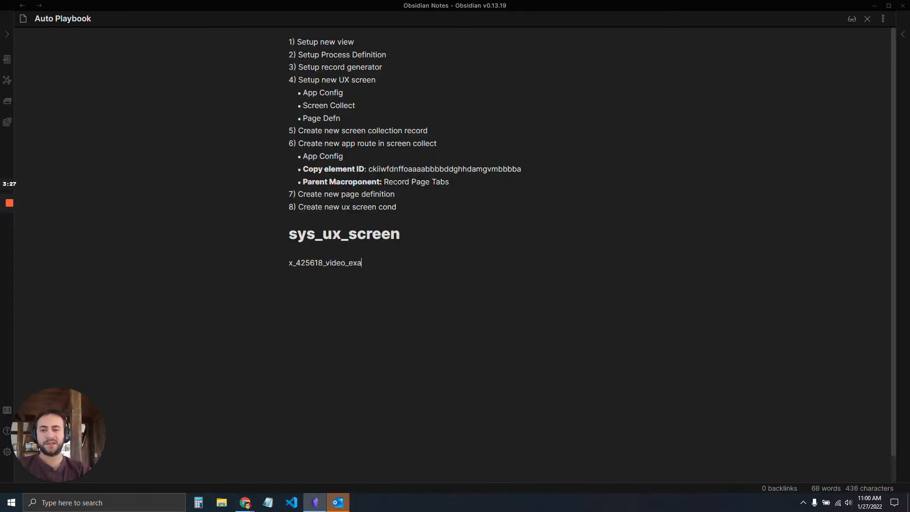
{"action": "left_click", "coordinate": [491, 192]}
- Switch back to ServiceNow Studio, create the Video Example application and skip role setup by continuing in Studio
{"action": "key", "text": "alt+Tab"}
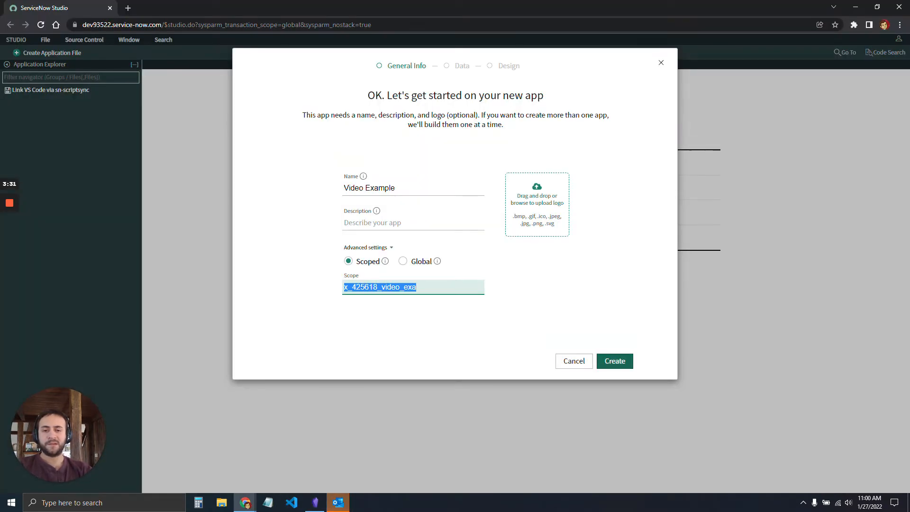
{"action": "key", "text": "Return"}
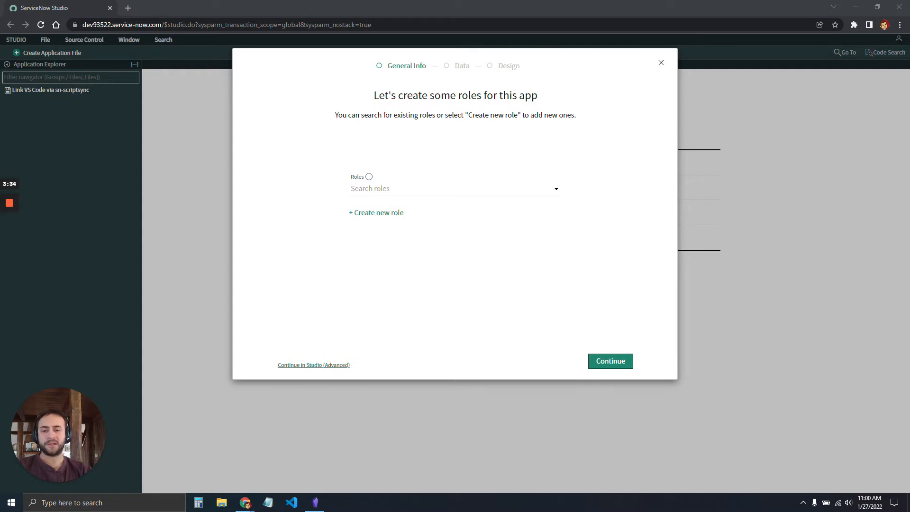
{"action": "left_click", "coordinate": [293, 365]}
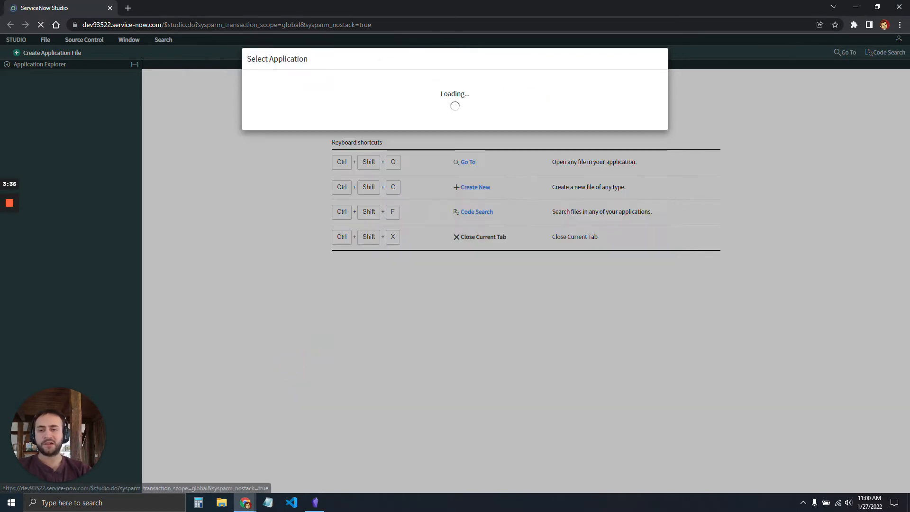
- Switch to the ServiceNow Modules list window and reload the page
{"action": "key", "text": "alt+Tab"}
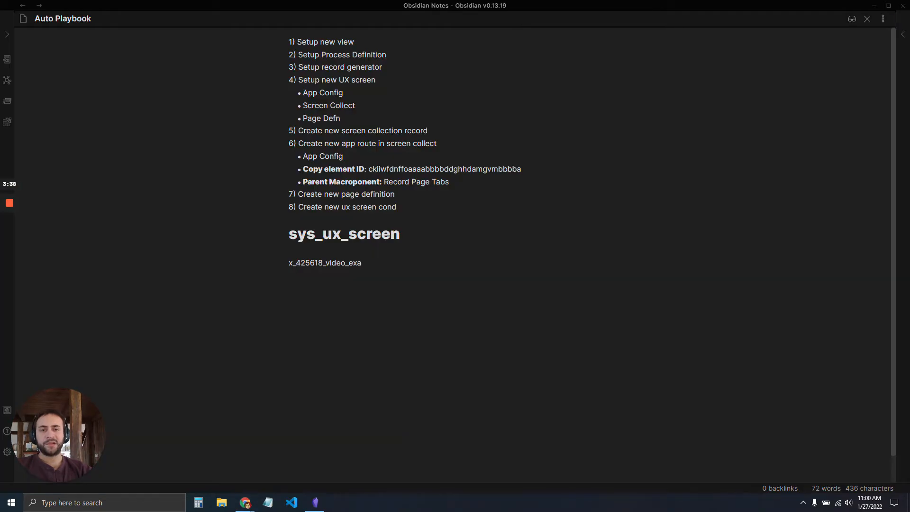
{"action": "key", "text": "alt+Tab"}
{"action": "key", "text": "Tab"}
{"action": "key", "text": "alt+Tab"}
{"action": "key", "text": "Tab"}
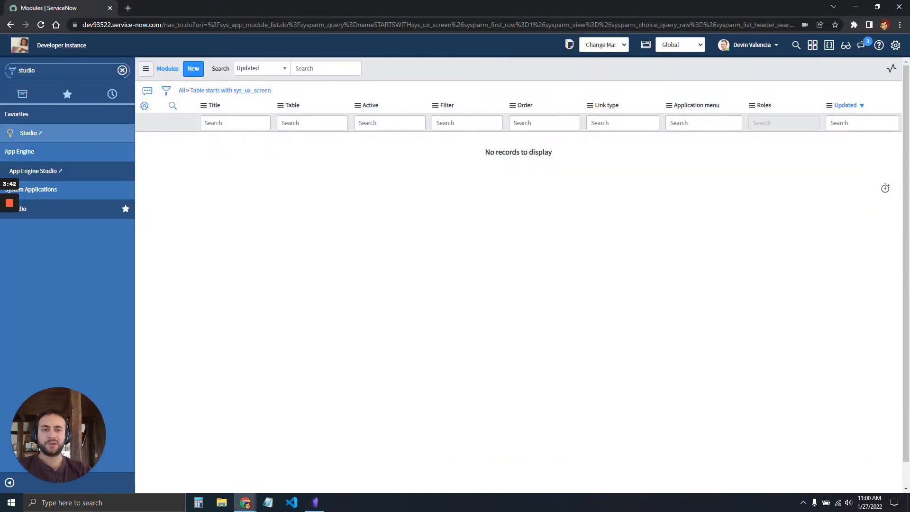
{"action": "right_click", "coordinate": [517, 70]}
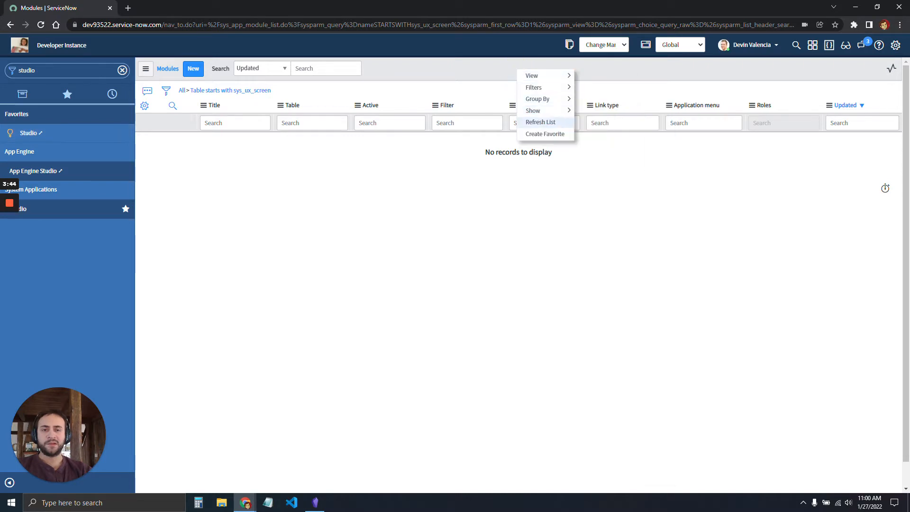
{"action": "left_click", "coordinate": [406, 224]}
{"action": "key", "text": "ctrl+r"}
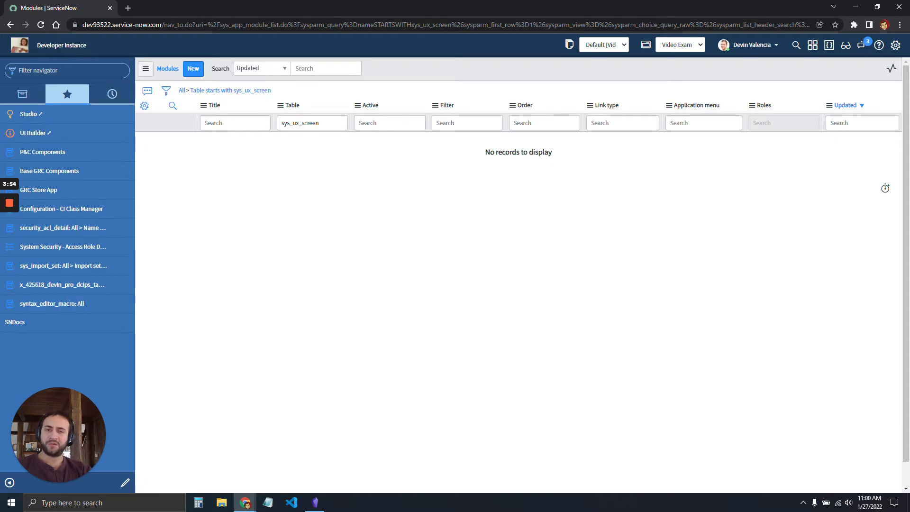
- Search the application navigator for "table" and open the Tables list under System Definition
{"action": "left_click", "coordinate": [89, 74]}
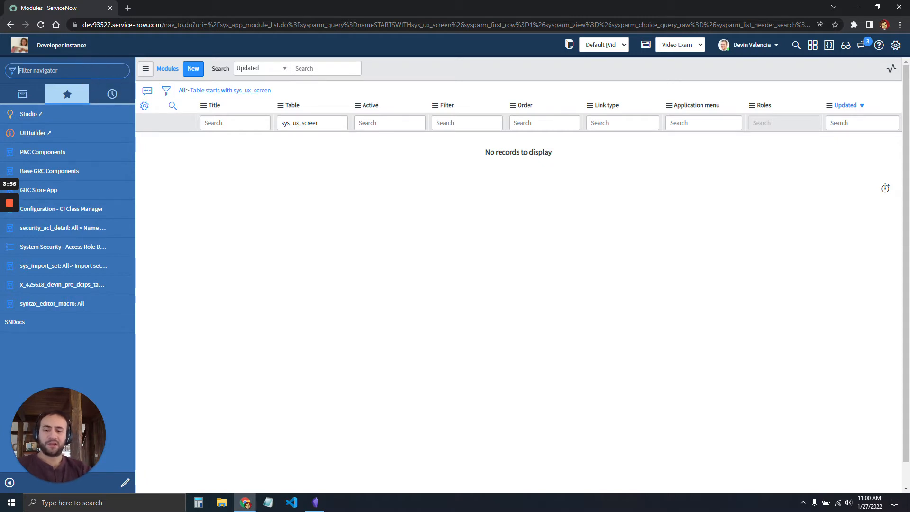
{"action": "type", "text": "table"}
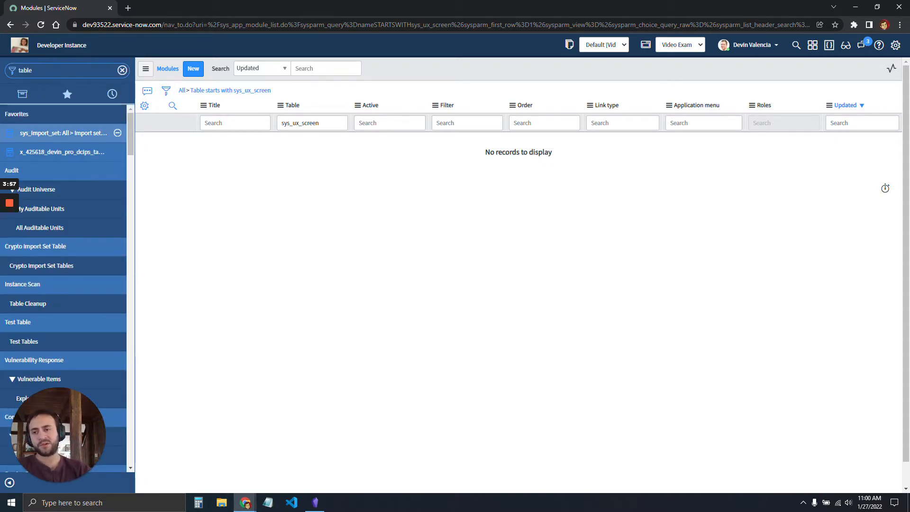
{"action": "scroll", "coordinate": [62, 279], "scroll_direction": "down", "scroll_amount": 15}
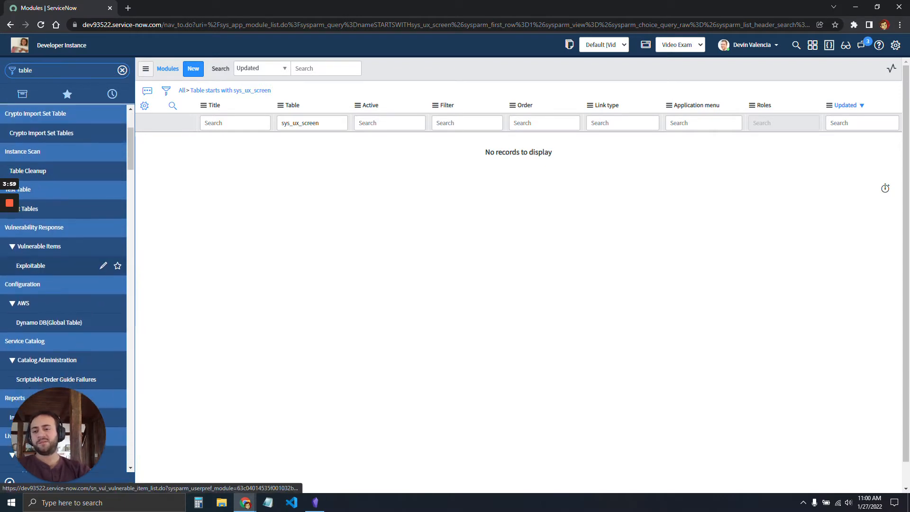
{"action": "scroll", "coordinate": [71, 295], "scroll_direction": "down", "scroll_amount": 12}
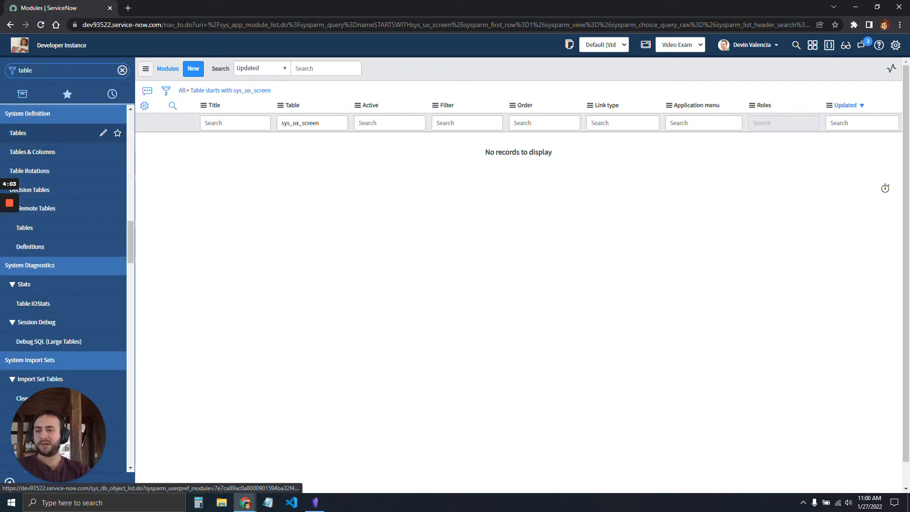
{"action": "left_click", "coordinate": [18, 133]}
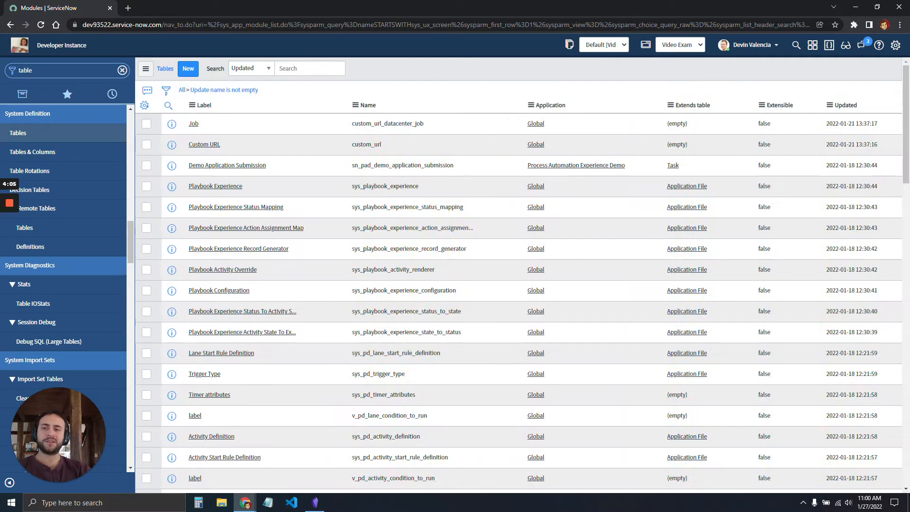
- Create and save a new table labelled Test Table in the Video Example application
{"action": "left_click", "coordinate": [188, 69]}
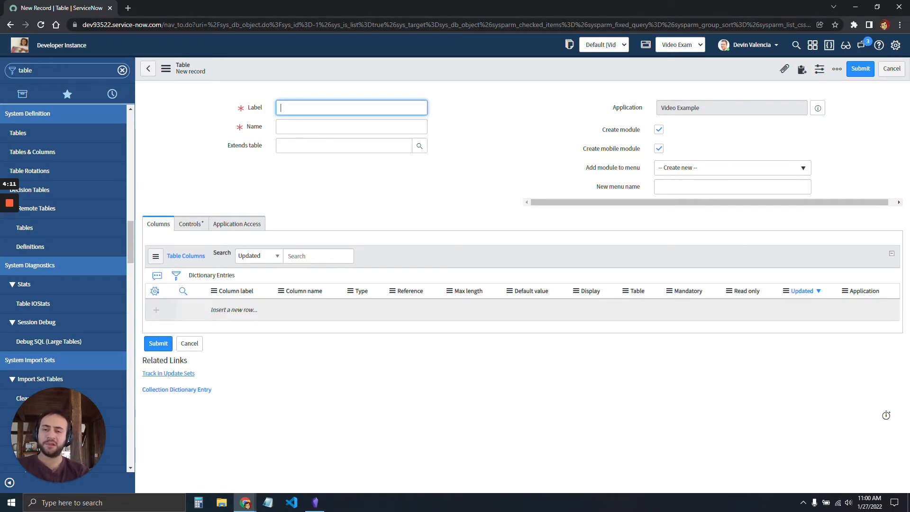
{"action": "type", "text": "Test Table"}
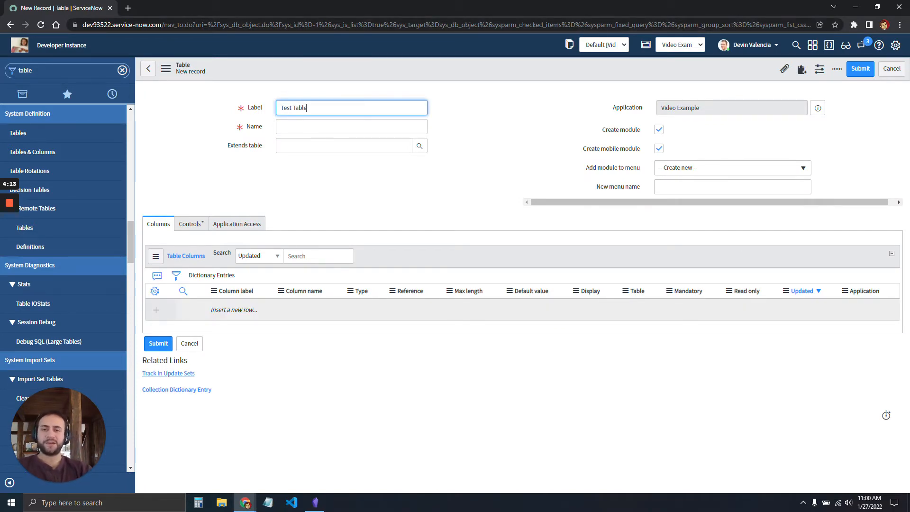
{"action": "left_click", "coordinate": [457, 95]}
{"action": "right_click", "coordinate": [469, 68]}
{"action": "left_click", "coordinate": [476, 74]}
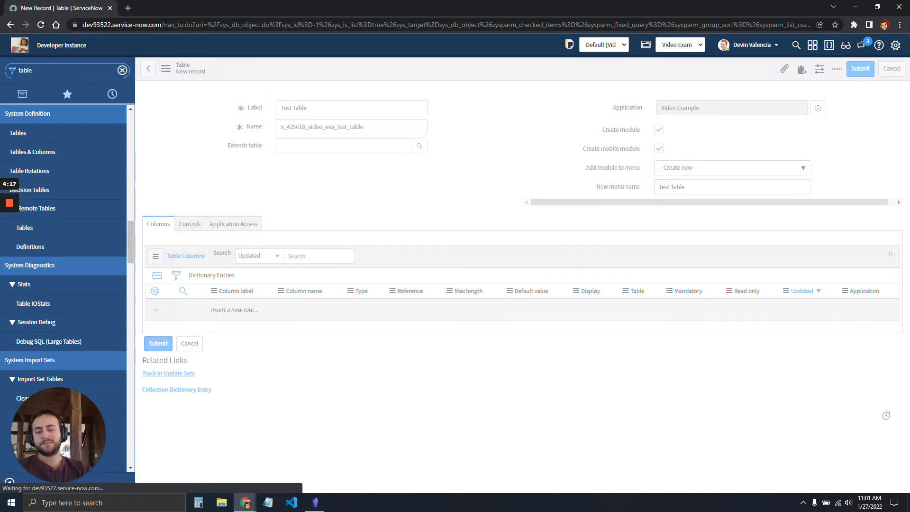
- Add a column to Test Table with the label Test1 and the column name test1
{"action": "key", "text": "F11"}
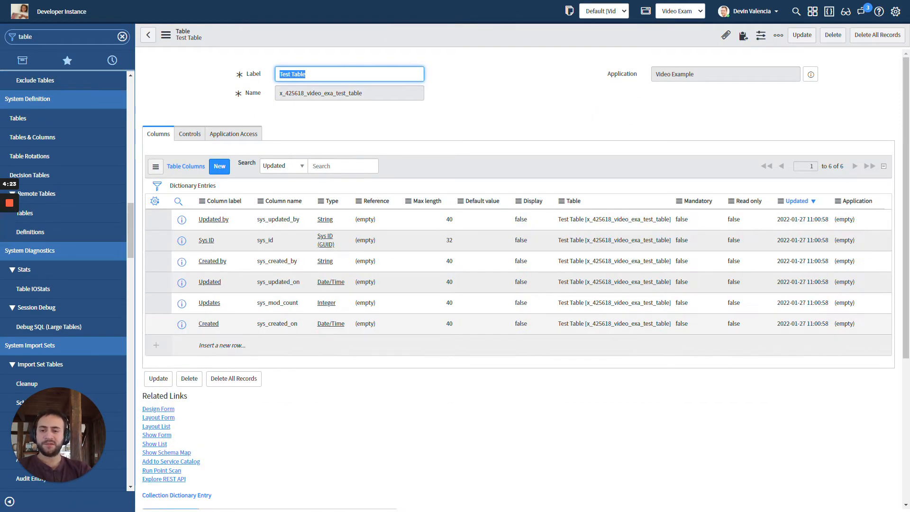
{"action": "double_click", "coordinate": [216, 344]}
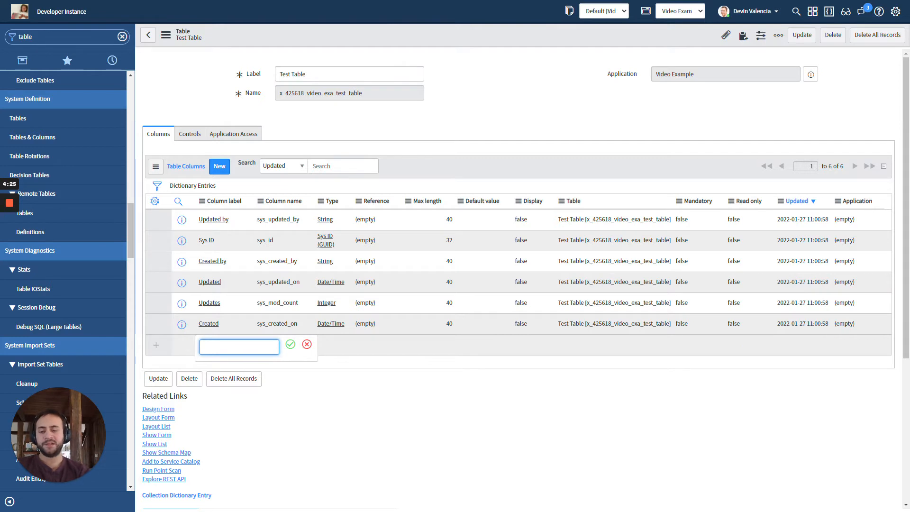
{"action": "type", "text": "Te"}
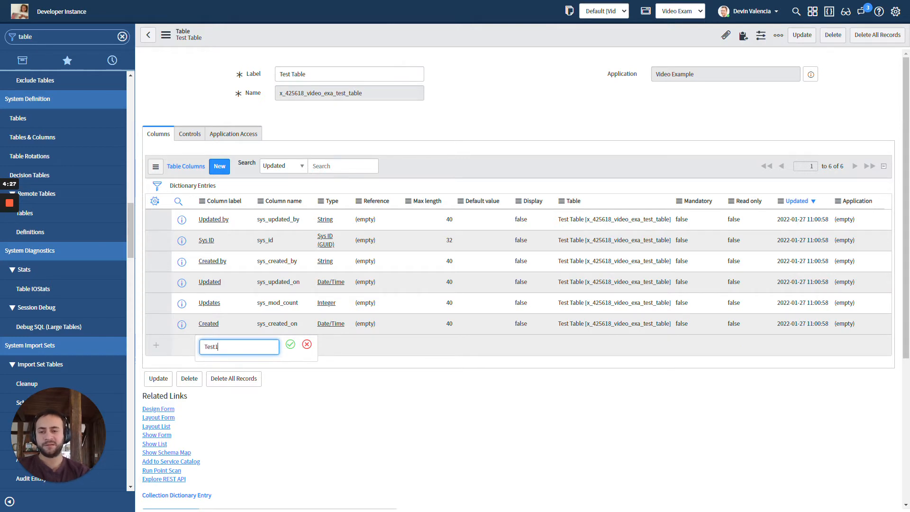
{"action": "type", "text": "st1"}
{"action": "key", "text": "Tab"}
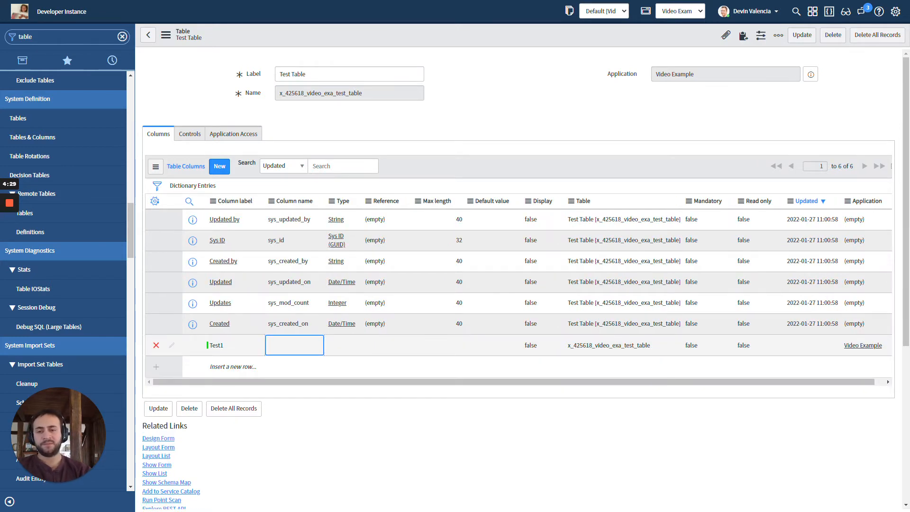
{"action": "type", "text": "test"}
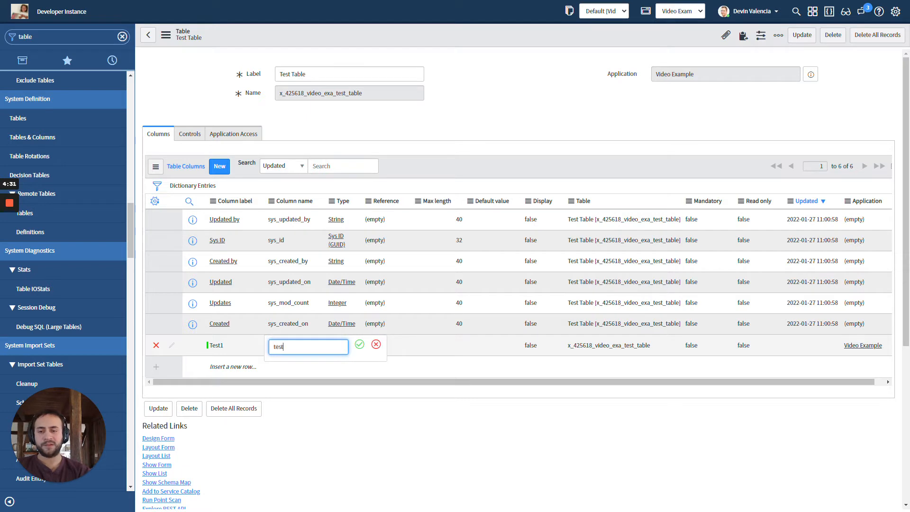
{"action": "type", "text": "1"}
{"action": "key", "text": "Return"}
- Set the Test1 column's type to String and its max length to 40
{"action": "key", "text": "Tab"}
{"action": "type", "text": "S"}
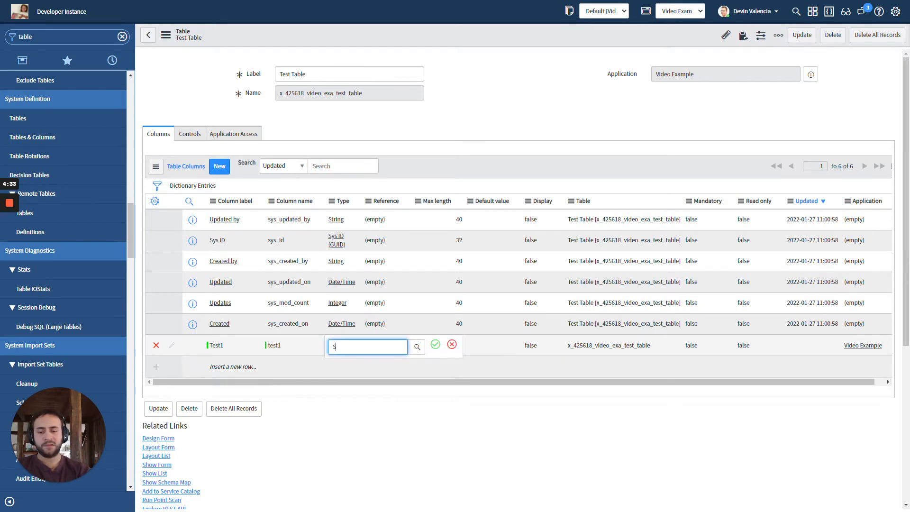
{"action": "type", "text": "tring"}
{"action": "key", "text": "Return"}
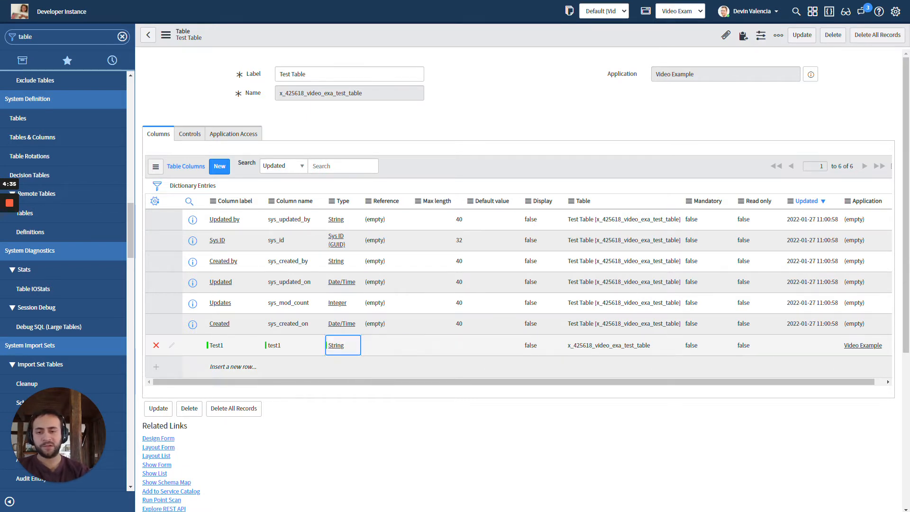
{"action": "key", "text": "Tab"}
{"action": "key", "text": "Tab"}
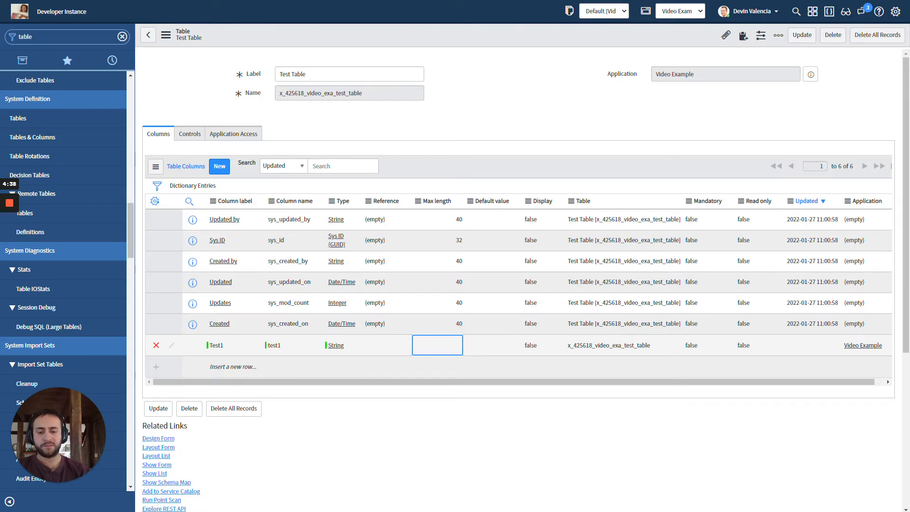
{"action": "key", "text": "Return"}
{"action": "type", "text": "40"}
{"action": "key", "text": "Return"}
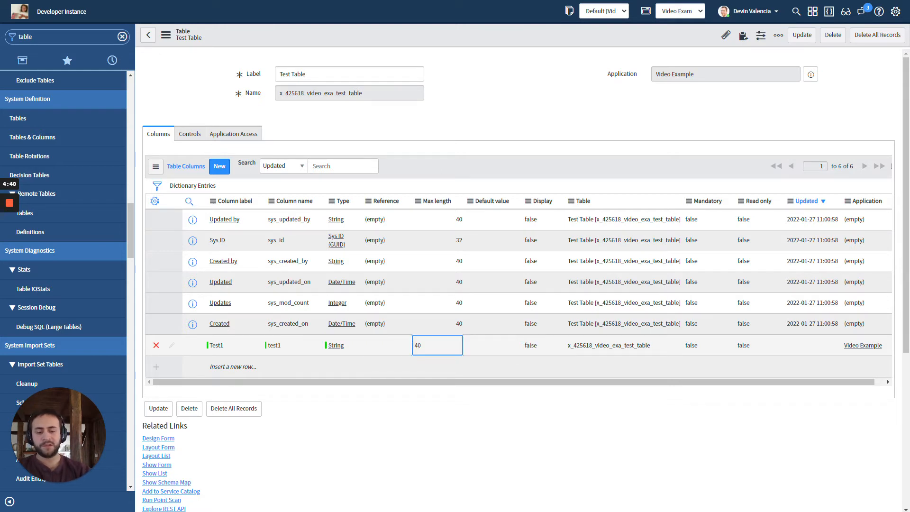
- Add a second column to Test Table with the label Test2 and the column name test2
{"action": "key", "text": "Left"}
{"action": "key", "text": "Left"}
{"action": "key", "text": "Left"}
{"action": "key", "text": "Left"}
{"action": "key", "text": "Down"}
{"action": "key", "text": "Return"}
{"action": "type", "text": "T"}
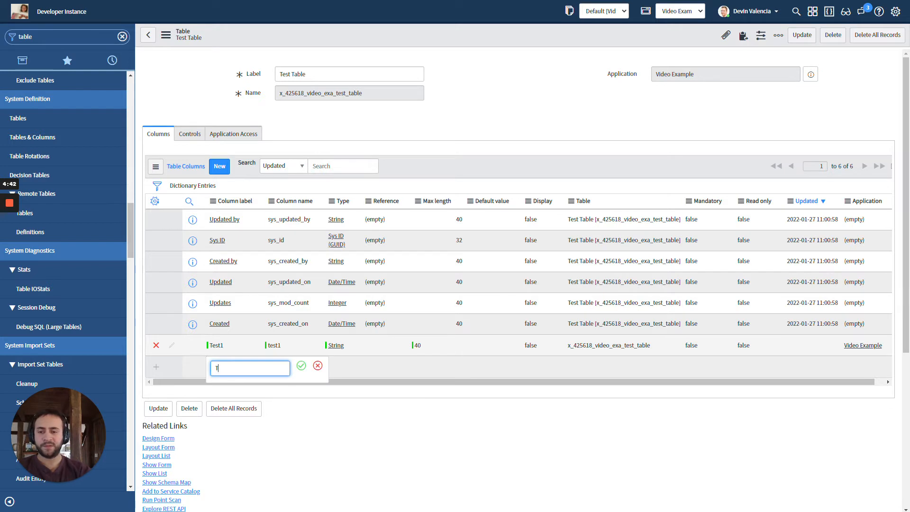
{"action": "type", "text": "est2"}
{"action": "key", "text": "Return"}
{"action": "key", "text": "Right"}
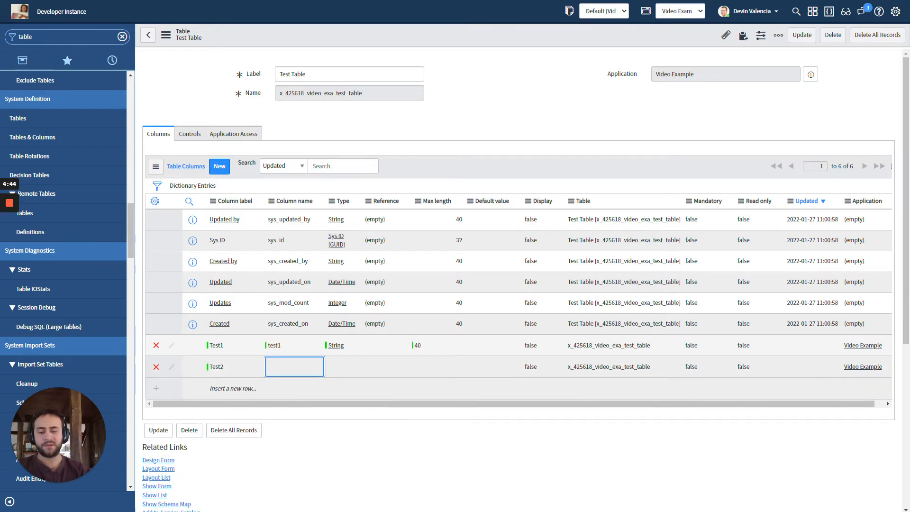
{"action": "key", "text": "Return"}
{"action": "type", "text": "test2"}
{"action": "key", "text": "Return"}
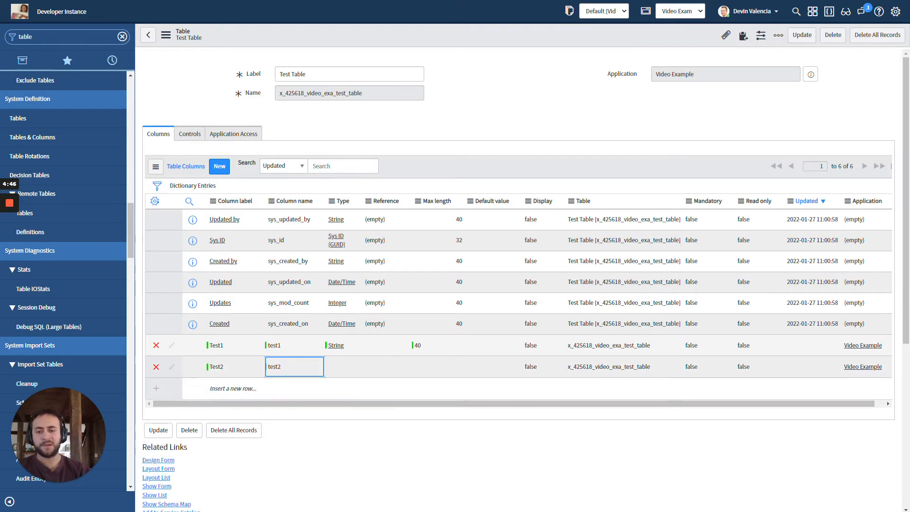
- Set the Test2 column's type to String and its max length to 40, and save the table
{"action": "key", "text": "Right"}
{"action": "key", "text": "Return"}
{"action": "type", "text": "Strin"}
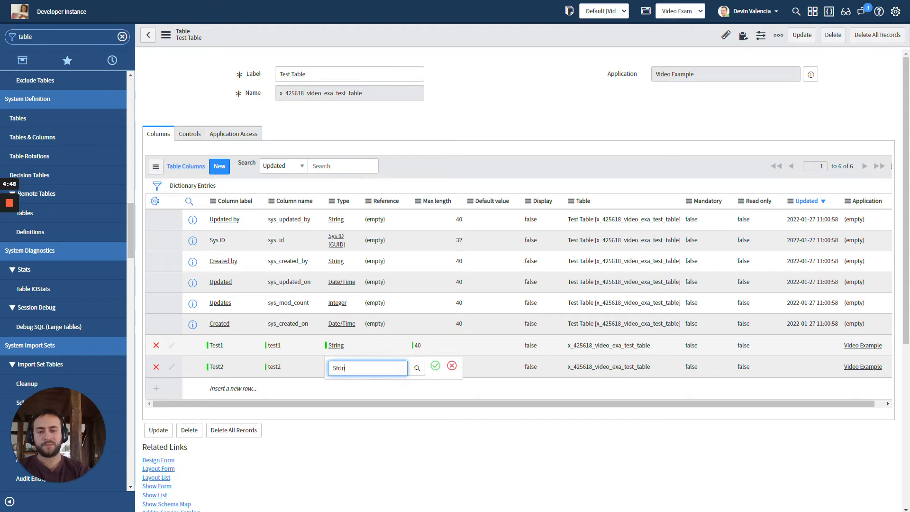
{"action": "type", "text": "g"}
{"action": "key", "text": "Return"}
{"action": "key", "text": "Right"}
{"action": "key", "text": "Right"}
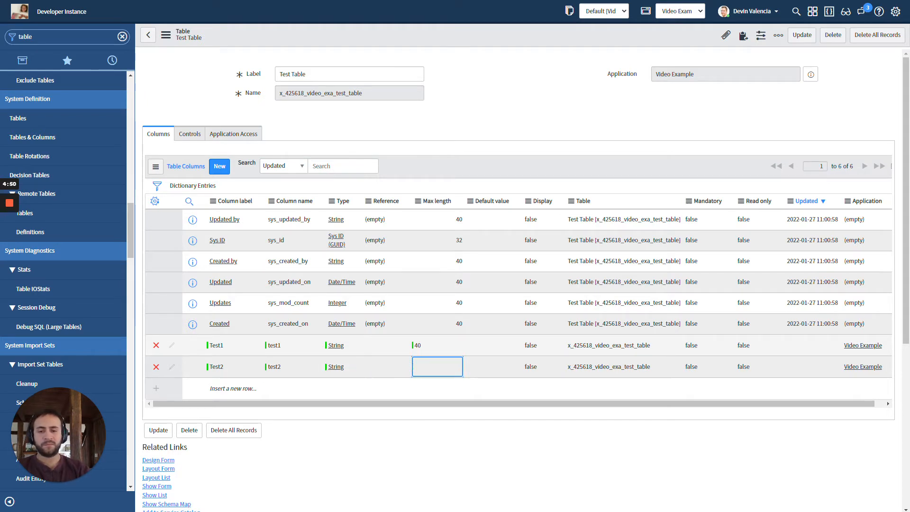
{"action": "key", "text": "Return"}
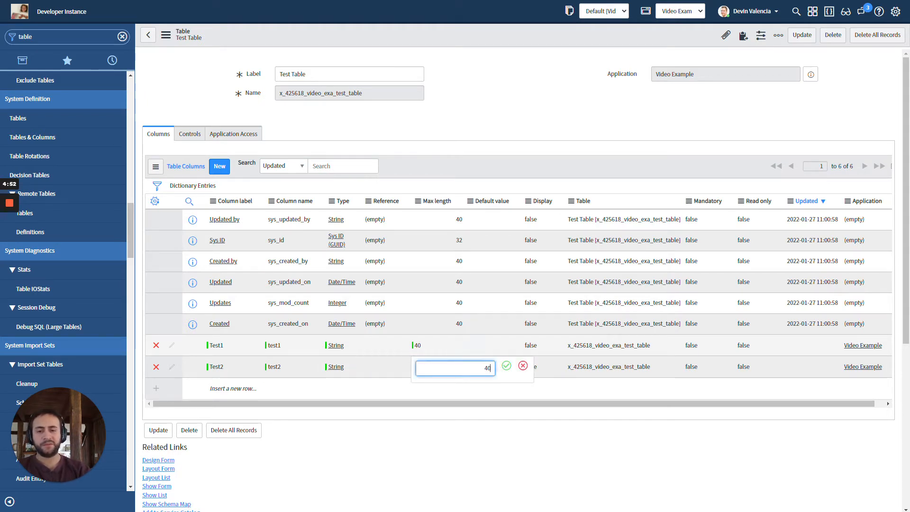
{"action": "key", "text": "Return"}
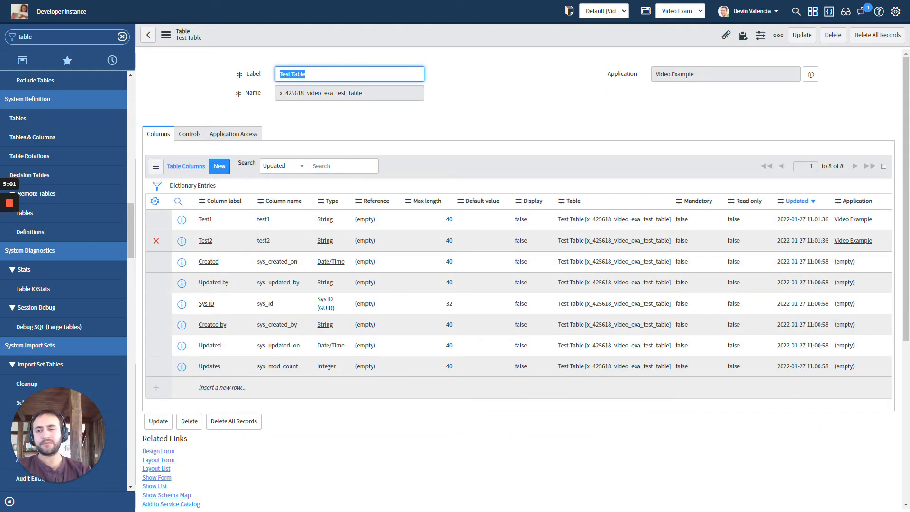
- Show the new-record form of Test Table
{"action": "scroll", "coordinate": [521, 275], "scroll_direction": "down", "scroll_amount": 4}
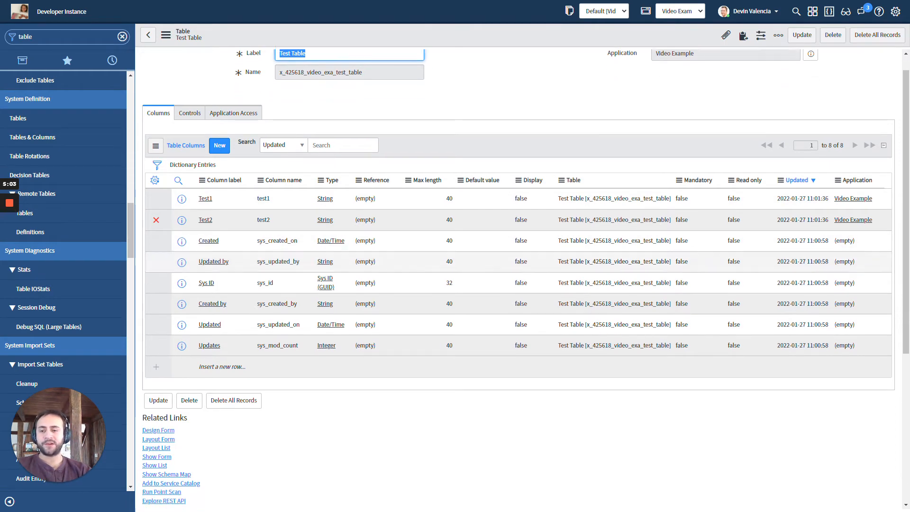
{"action": "left_click", "coordinate": [157, 288]}
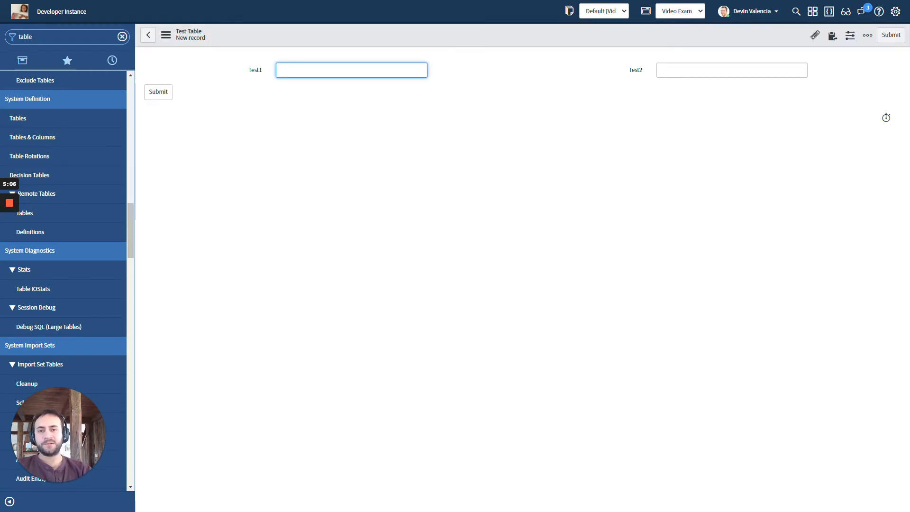
{"action": "right_click", "coordinate": [476, 29]}
{"action": "left_click", "coordinate": [403, 168]}
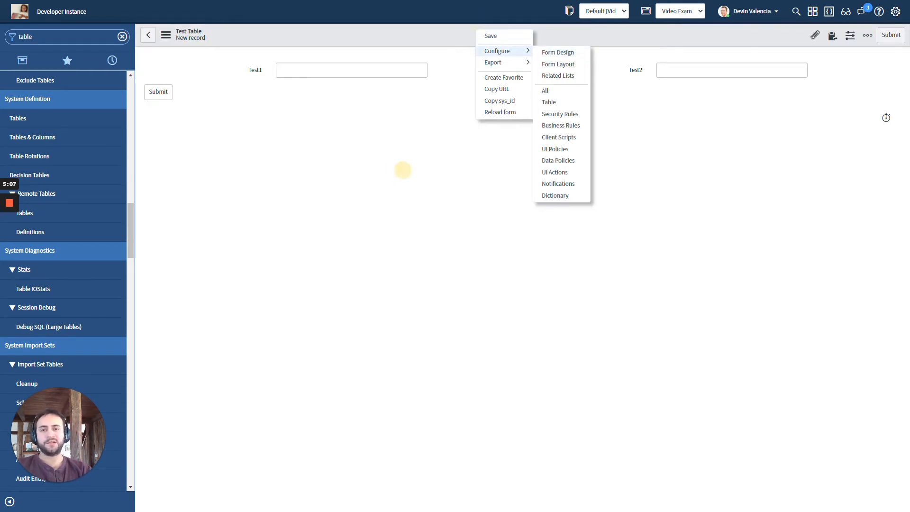
{"action": "left_click", "coordinate": [67, 36]}
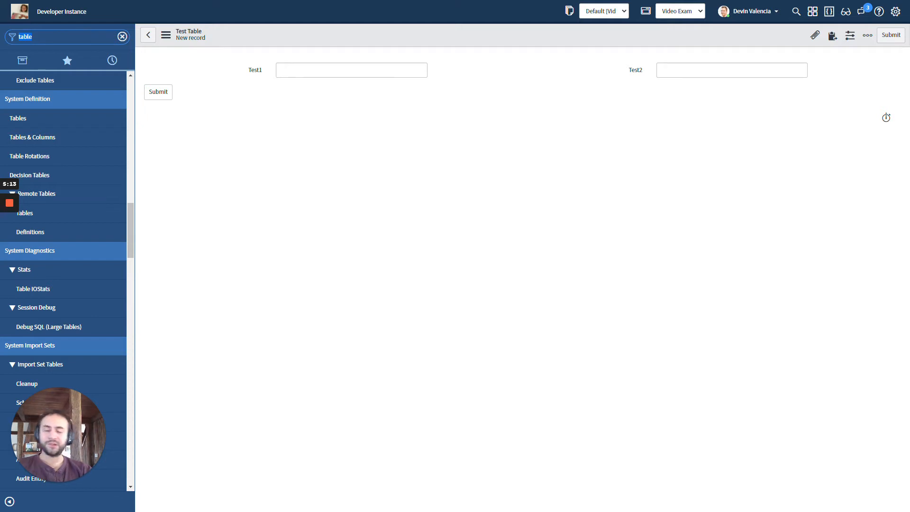
{"action": "right_click", "coordinate": [528, 44]}
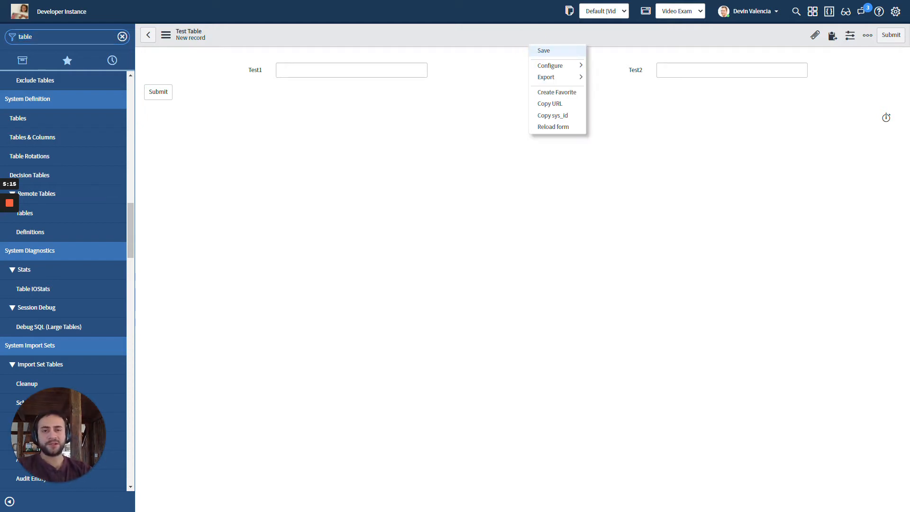
{"action": "left_click", "coordinate": [455, 210]}
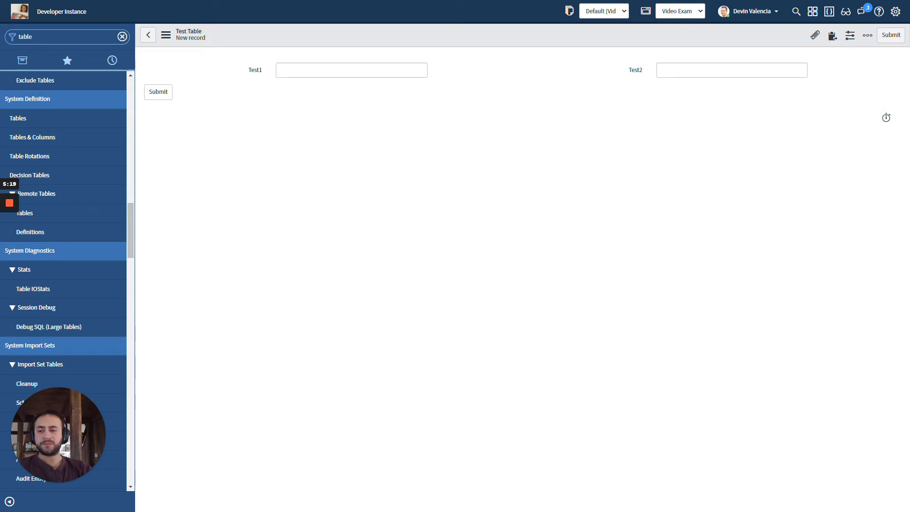
{"action": "right_click", "coordinate": [432, 37]}
{"action": "mouse_move", "coordinate": [455, 59]}
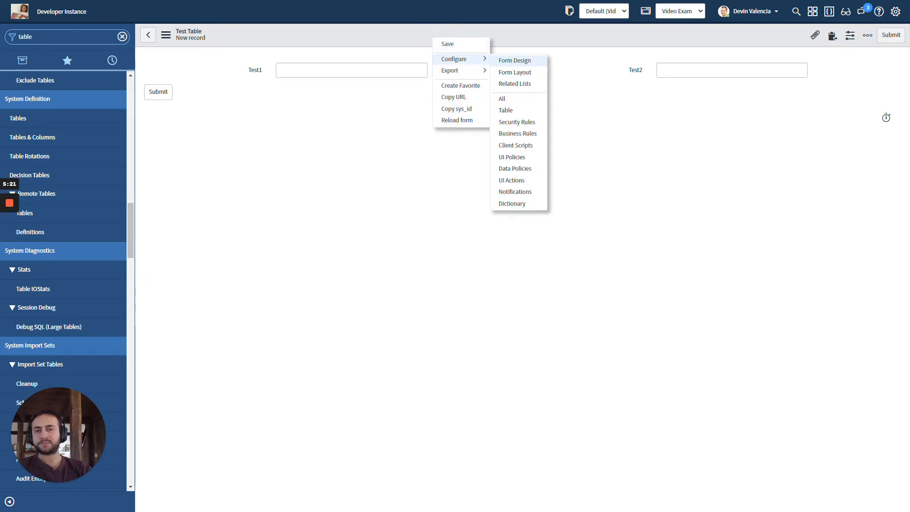
{"action": "left_click", "coordinate": [362, 197]}
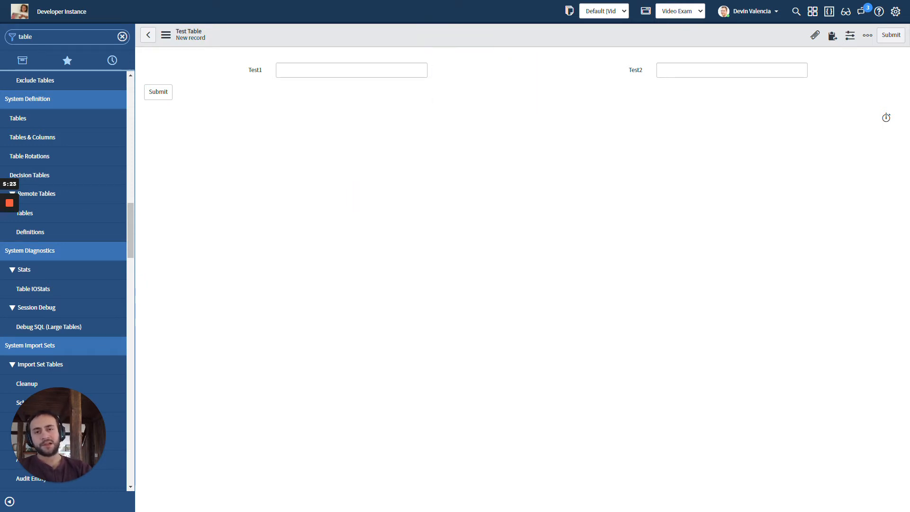
- Open the form layout configuration of Test Table and create a new form view named Playbook
{"action": "right_click", "coordinate": [421, 38]}
{"action": "mouse_move", "coordinate": [447, 58]}
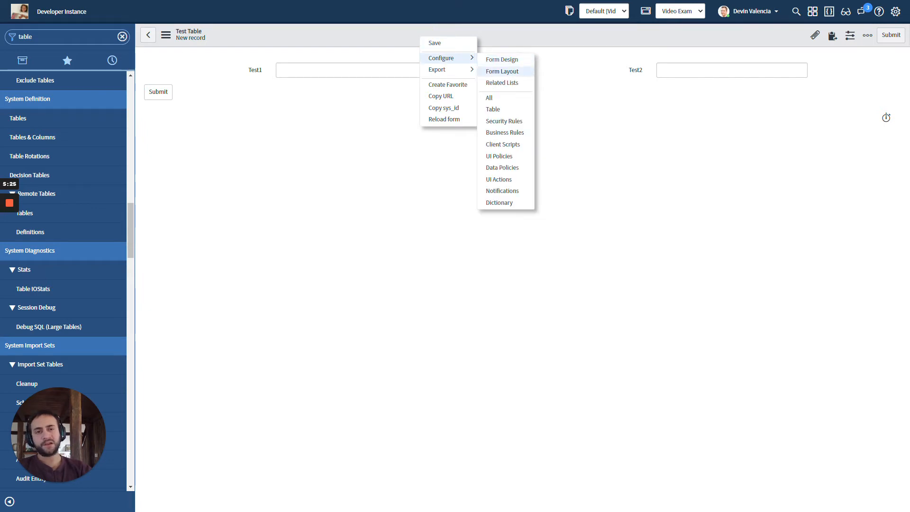
{"action": "left_click", "coordinate": [501, 71]}
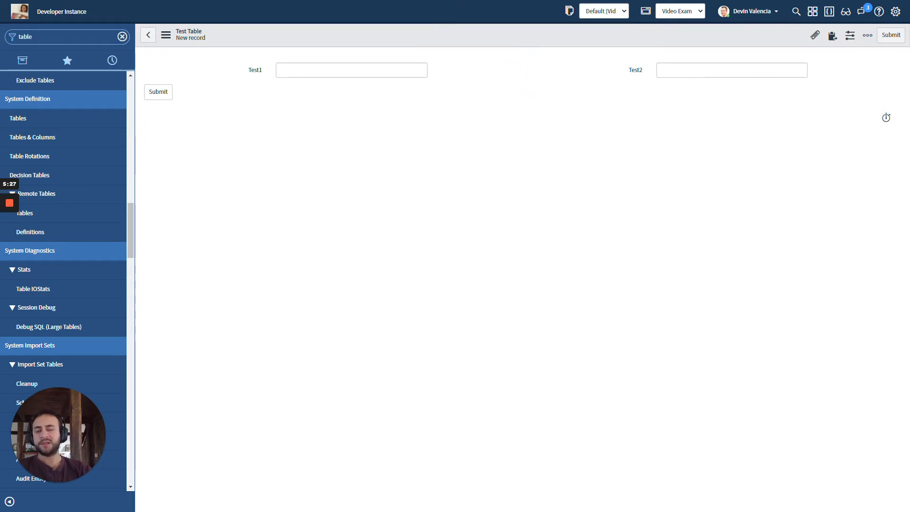
{"action": "left_click", "coordinate": [453, 246]}
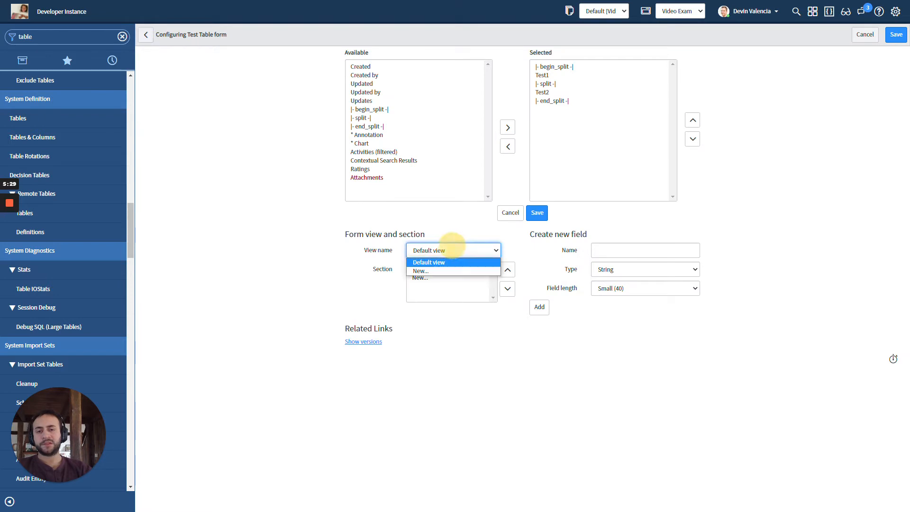
{"action": "left_click", "coordinate": [420, 270]}
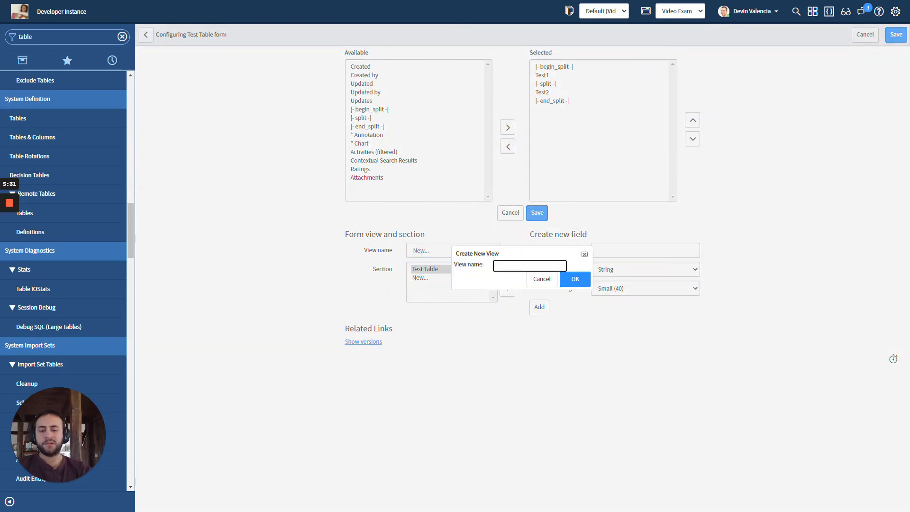
{"action": "type", "text": "Playbook"}
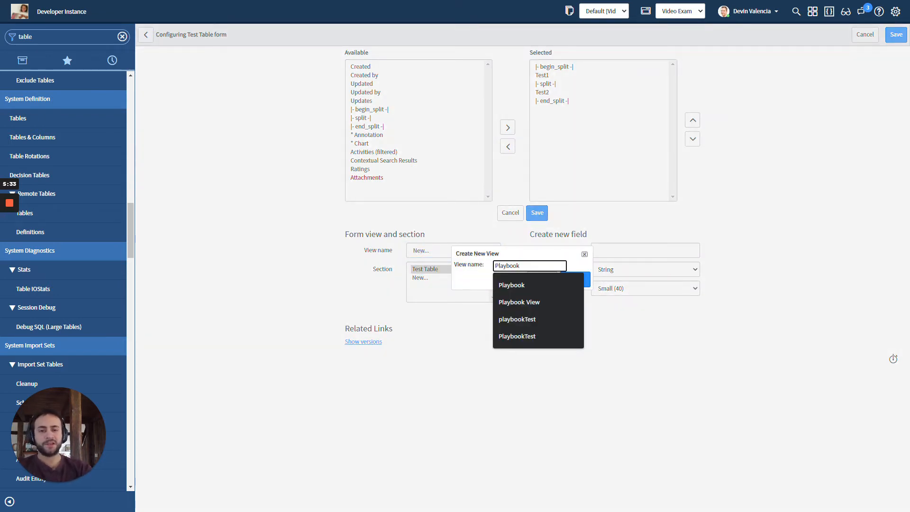
{"action": "left_click", "coordinate": [529, 250]}
{"action": "left_click", "coordinate": [571, 276]}
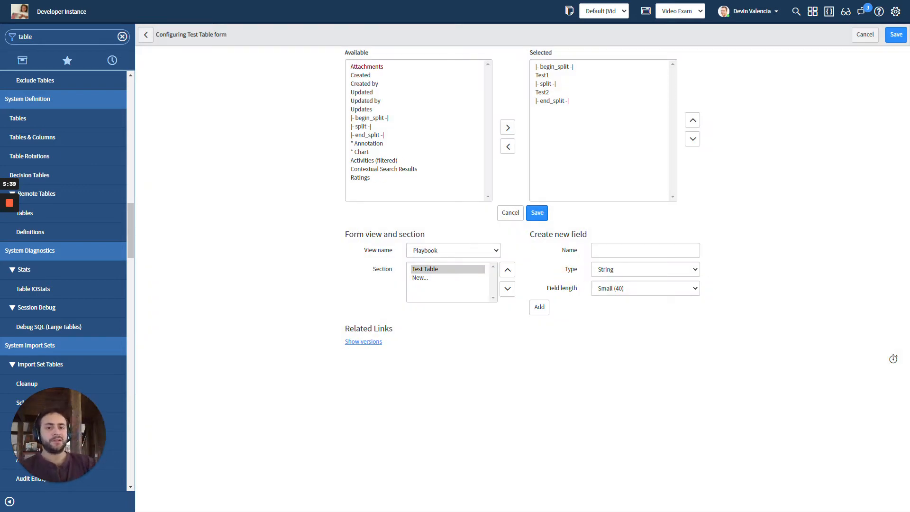
- Reduce the Playbook view to the Test1 field by removing Test2 and all split markers, and save the layout
{"action": "double_click", "coordinate": [549, 84]}
{"action": "double_click", "coordinate": [554, 67]}
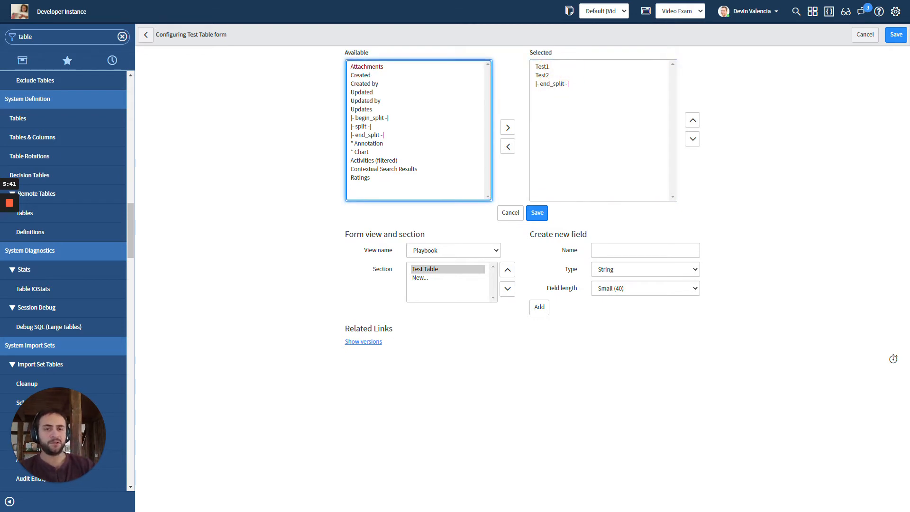
{"action": "left_click", "coordinate": [557, 75]}
{"action": "double_click", "coordinate": [557, 76]}
{"action": "left_click", "coordinate": [558, 75]}
{"action": "double_click", "coordinate": [558, 75]}
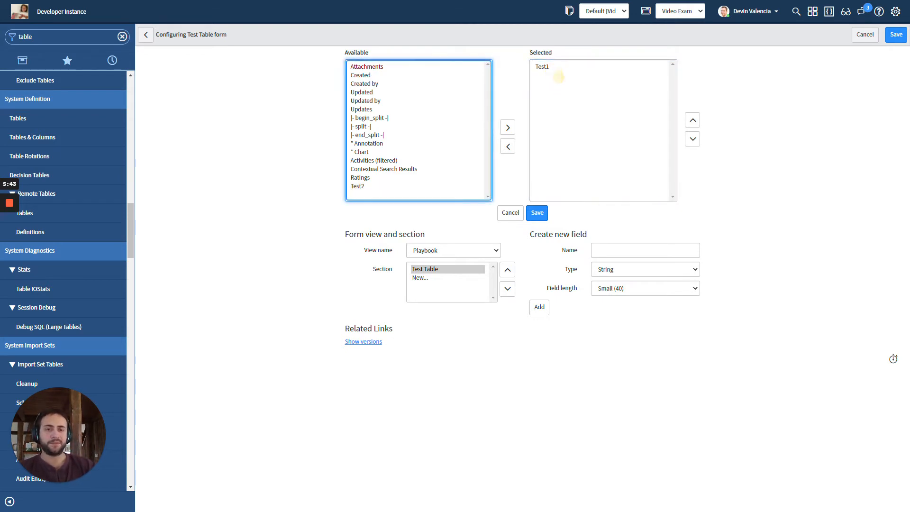
{"action": "left_click", "coordinate": [537, 213]}
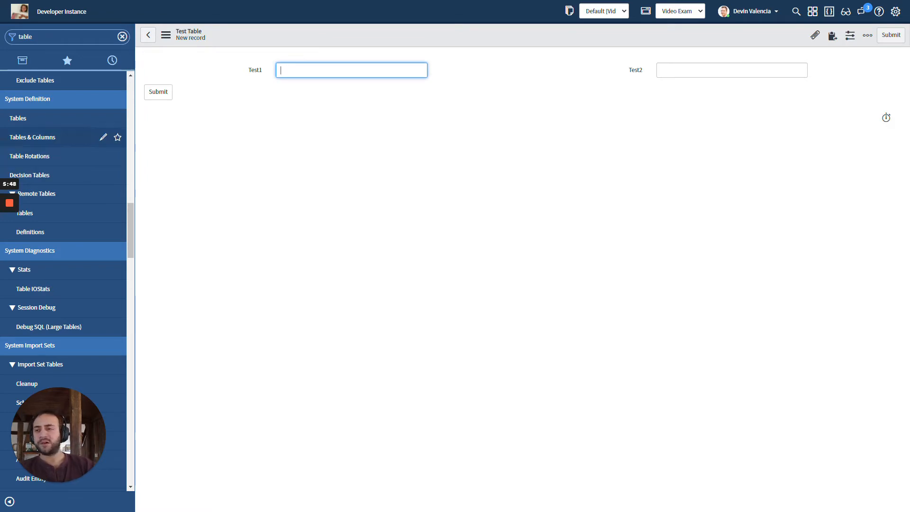
- Switch to the Auto Playbook note in Obsidian and review the setup steps, including the process definition item
{"action": "key", "text": "alt+Tab"}
{"action": "key", "text": "alt+Tab"}
{"action": "key", "text": "alt+Tab"}
{"action": "key", "text": "Tab"}
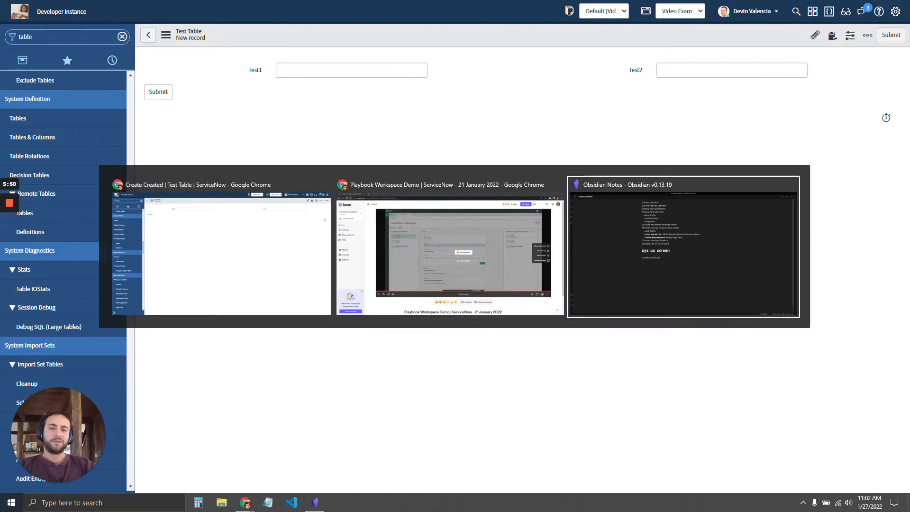
{"action": "key", "text": "alt+Tab"}
{"action": "key", "text": "Tab"}
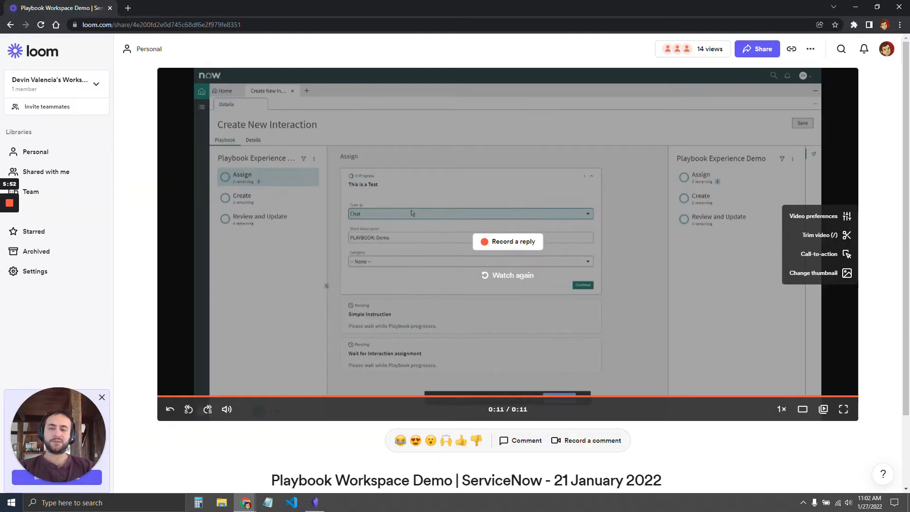
{"action": "key", "text": "alt+Tab"}
{"action": "left_click", "coordinate": [418, 51]}
{"action": "left_click_drag", "start_coordinate": [364, 44], "coordinate": [302, 50]}
{"action": "left_click", "coordinate": [366, 46]}
{"action": "left_click_drag", "start_coordinate": [390, 54], "coordinate": [308, 55]}
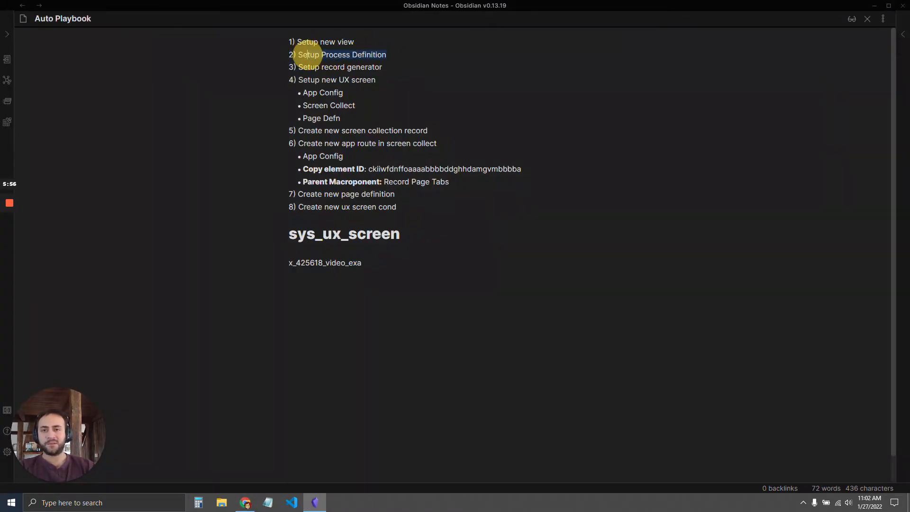
- Switch back to ServiceNow, search the application navigator for "process" and open Process Automation Designer
{"action": "key", "text": "alt+Tab"}
{"action": "left_click", "coordinate": [80, 32]}
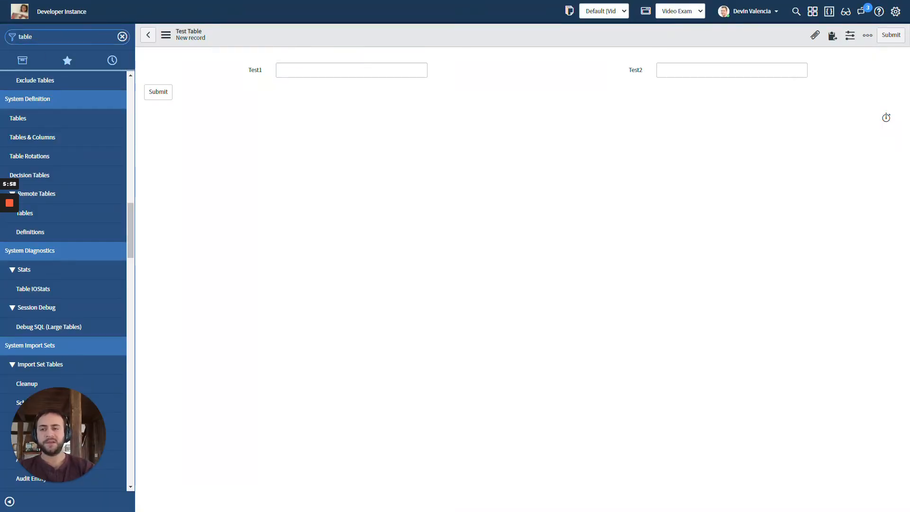
{"action": "key", "text": "ctrl+a"}
{"action": "key", "text": "BackSpace"}
{"action": "type", "text": "process"}
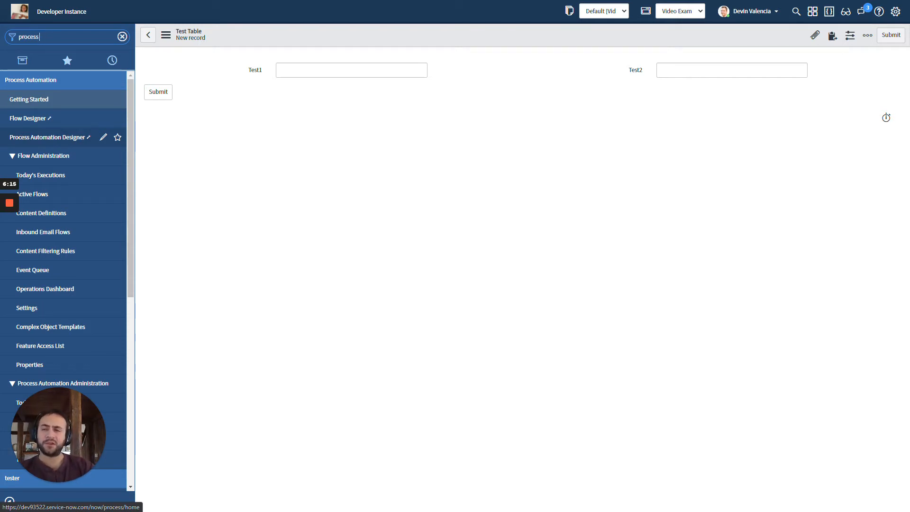
{"action": "left_click", "coordinate": [88, 139]}
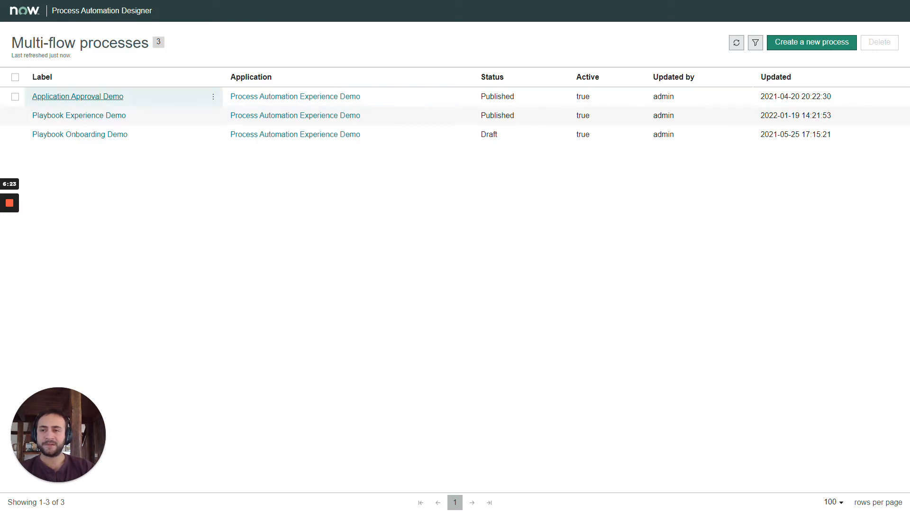
- Start a new process labelled Example in the Video Example application and proceed to its trigger selection
{"action": "left_click", "coordinate": [810, 42]}
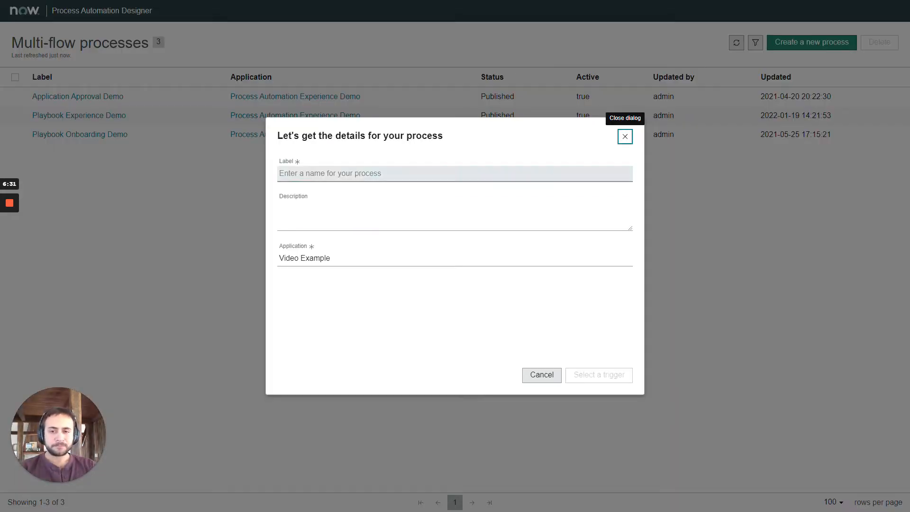
{"action": "left_click", "coordinate": [441, 175]}
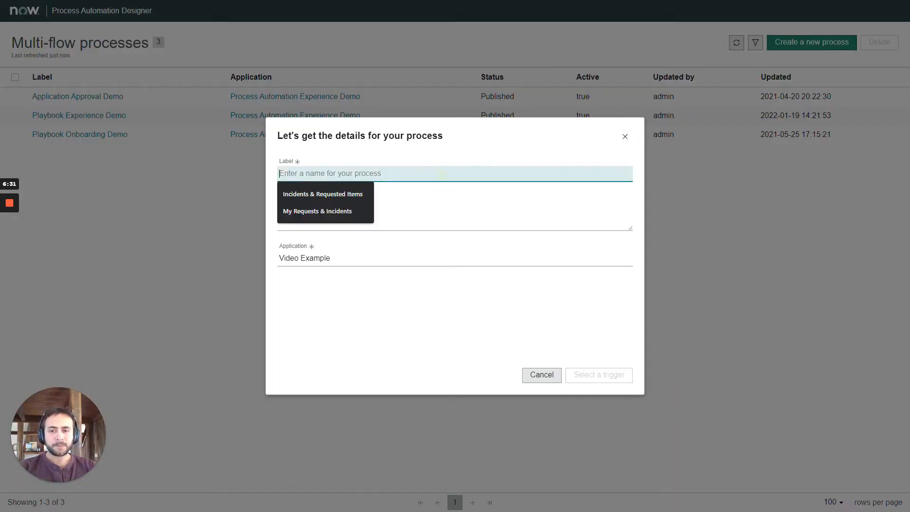
{"action": "type", "text": "Example"}
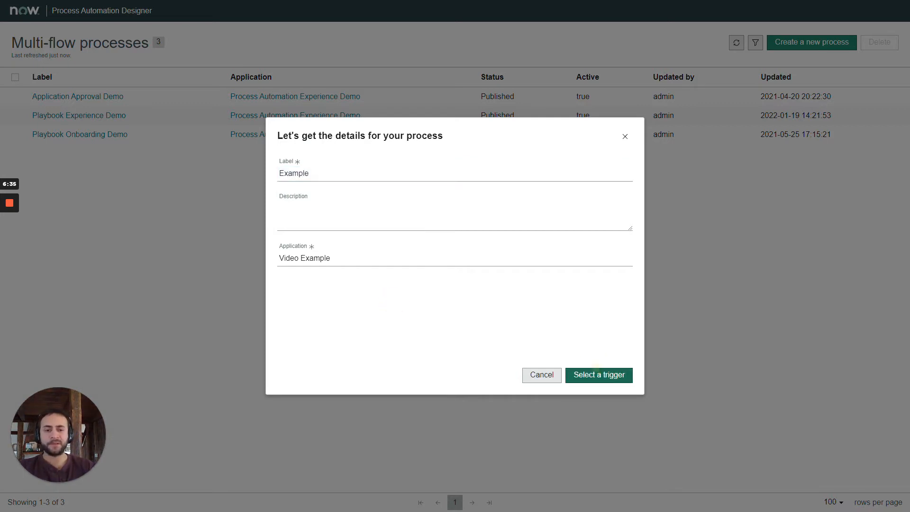
{"action": "left_click", "coordinate": [596, 373]}
- Define the process trigger as Record Create, proceed to its conditions and bring up the list of tables to choose from
{"action": "left_click", "coordinate": [355, 169]}
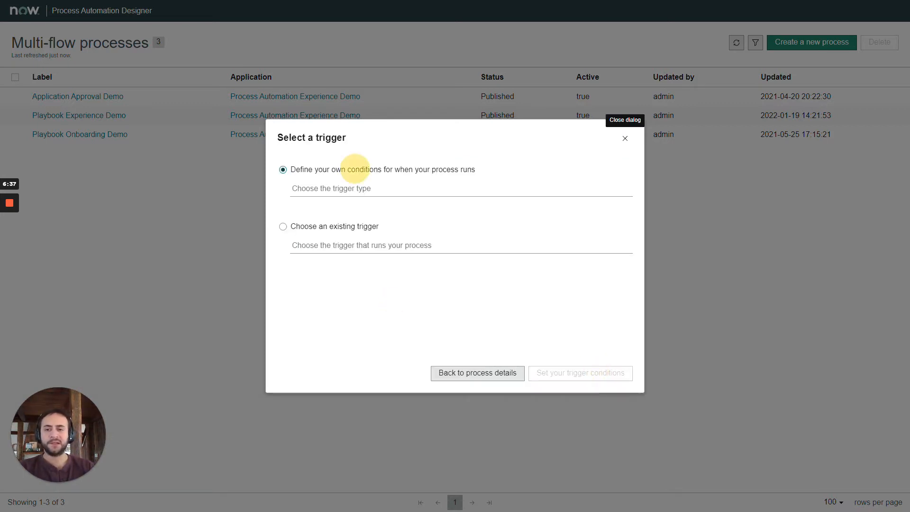
{"action": "left_click", "coordinate": [326, 188]}
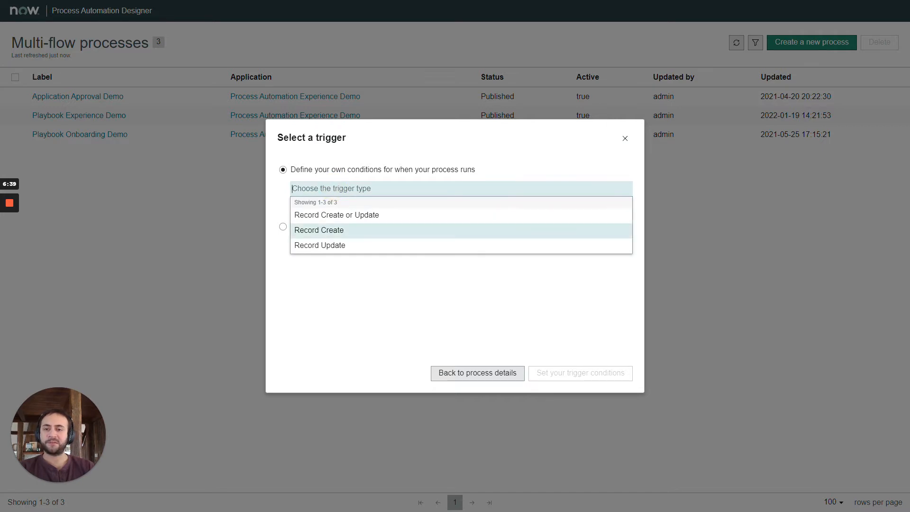
{"action": "left_click", "coordinate": [341, 230]}
{"action": "left_click", "coordinate": [582, 373]}
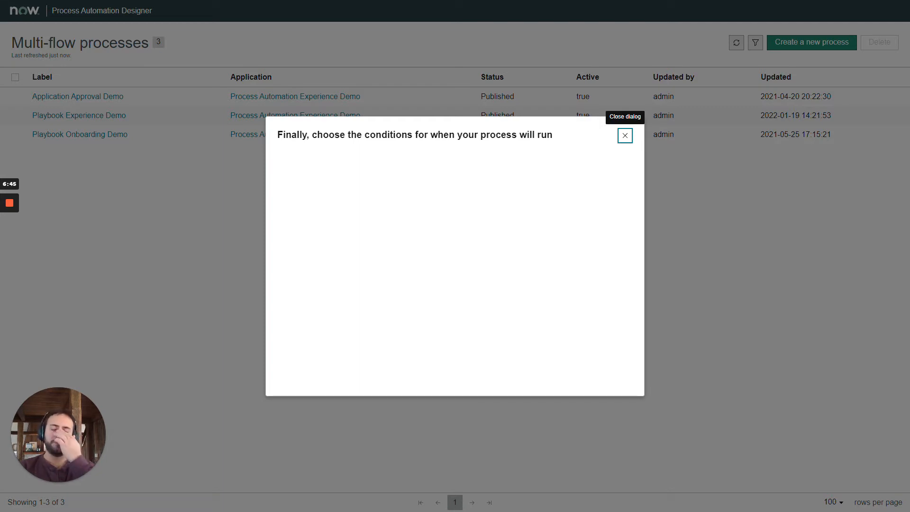
{"action": "left_click", "coordinate": [413, 201]}
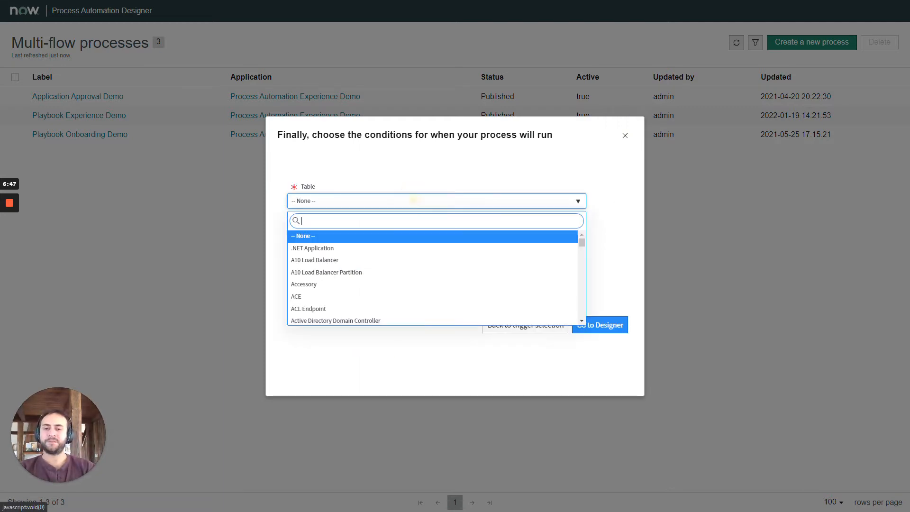
{"action": "type", "text": "Example"}
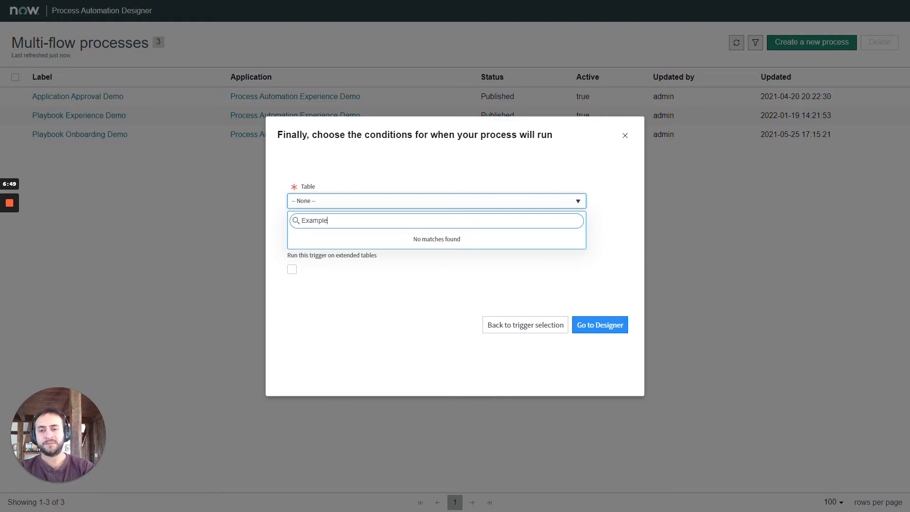
{"action": "key", "text": "BackSpace"}
{"action": "key", "text": "BackSpace"}
{"action": "key", "text": "BackSpace"}
{"action": "key", "text": "BackSpace"}
{"action": "key", "text": "BackSpace"}
{"action": "key", "text": "BackSpace"}
{"action": "key", "text": "BackSpace"}
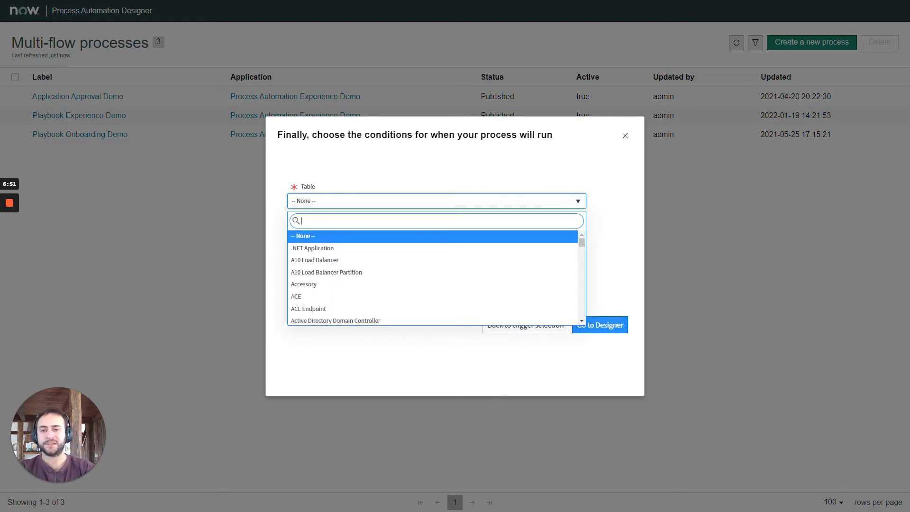
- Search the trigger's table choices for Test, and check the table definition of Test Table in the other ServiceNow tab
{"action": "type", "text": "Test"}
{"action": "key", "text": "alt+Tab"}
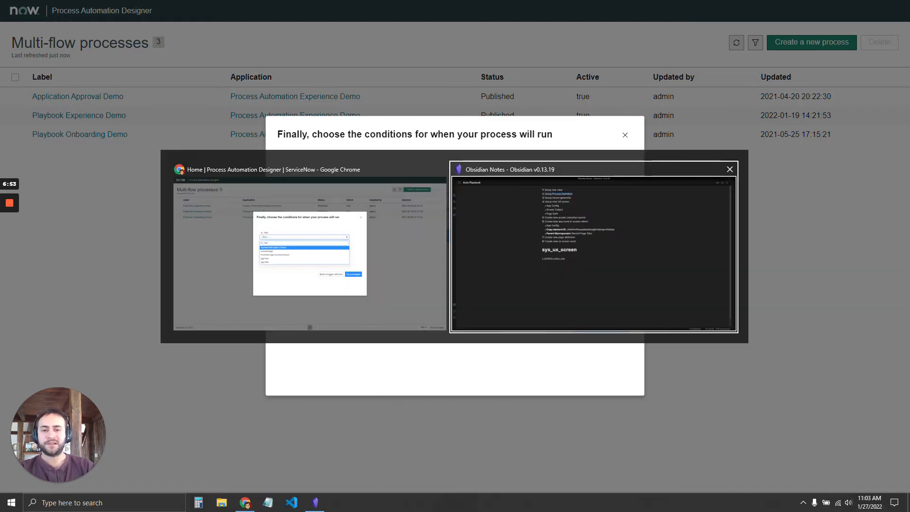
{"action": "key", "text": "alt+Tab"}
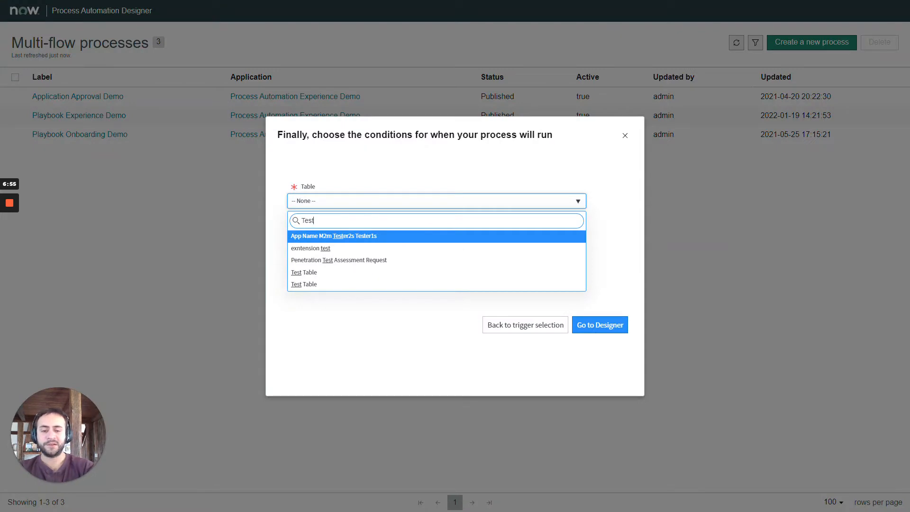
{"action": "key", "text": "F11"}
{"action": "left_click", "coordinate": [71, 9]}
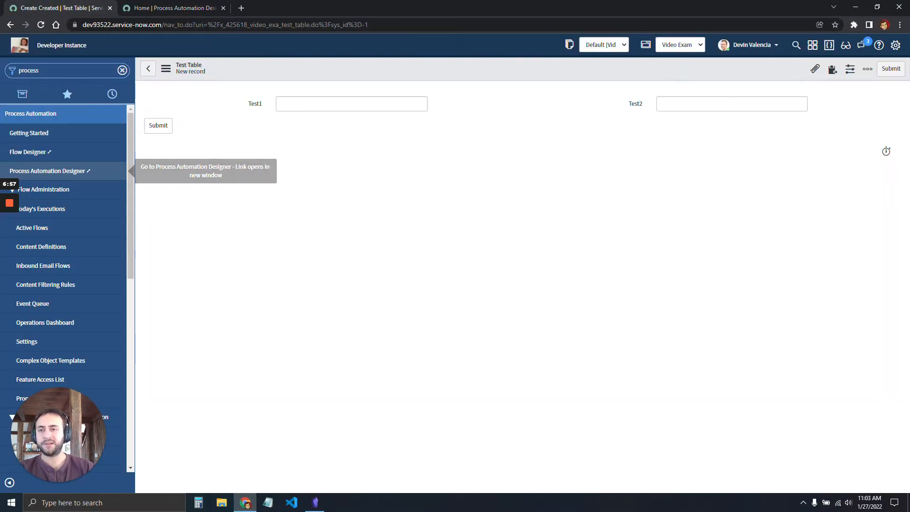
{"action": "right_click", "coordinate": [246, 70]}
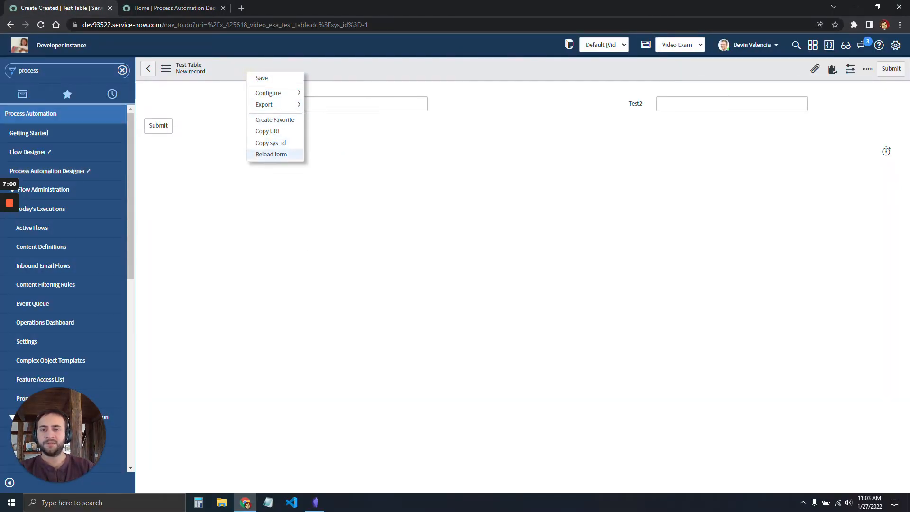
{"action": "mouse_move", "coordinate": [275, 92]}
{"action": "left_click", "coordinate": [320, 144]}
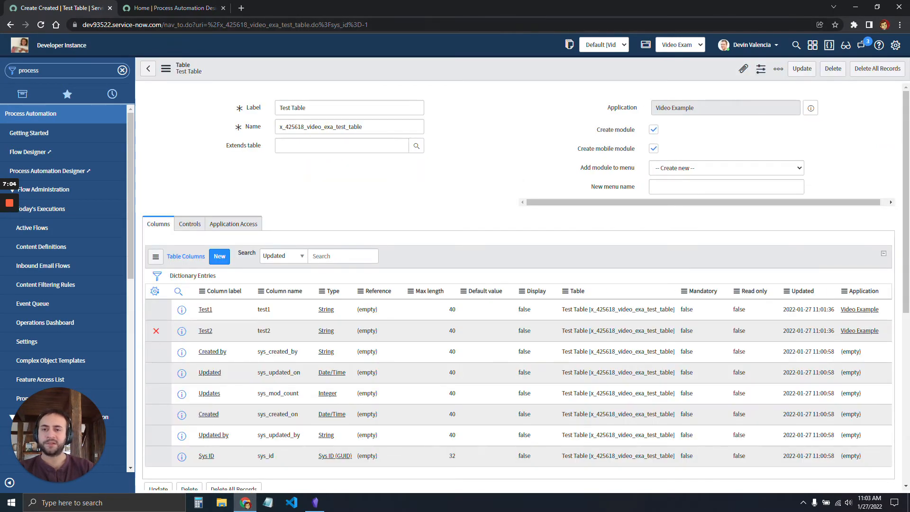
- Return to the process trigger conditions, choose Test Table as the trigger table and proceed to the designer
{"action": "key", "text": "alt+Tab"}
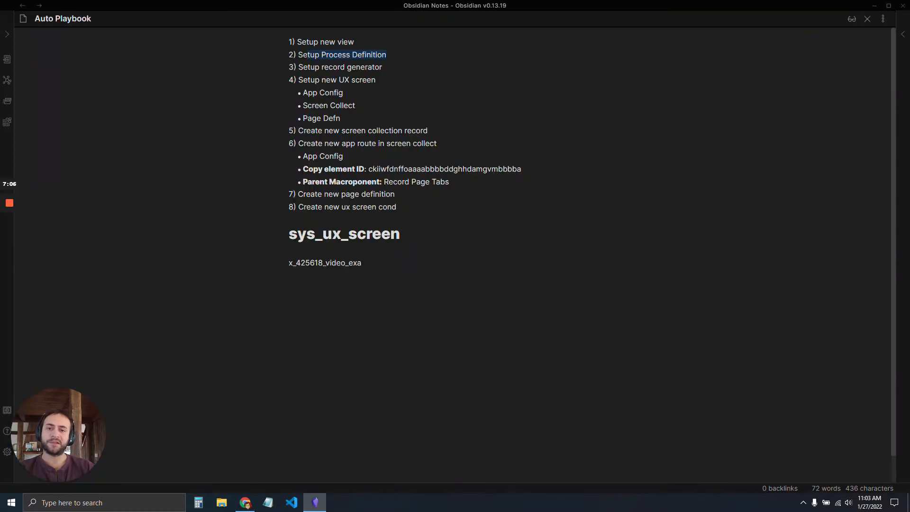
{"action": "key", "text": "alt+Tab"}
{"action": "left_click", "coordinate": [163, 4]}
{"action": "type", "text": "Table"}
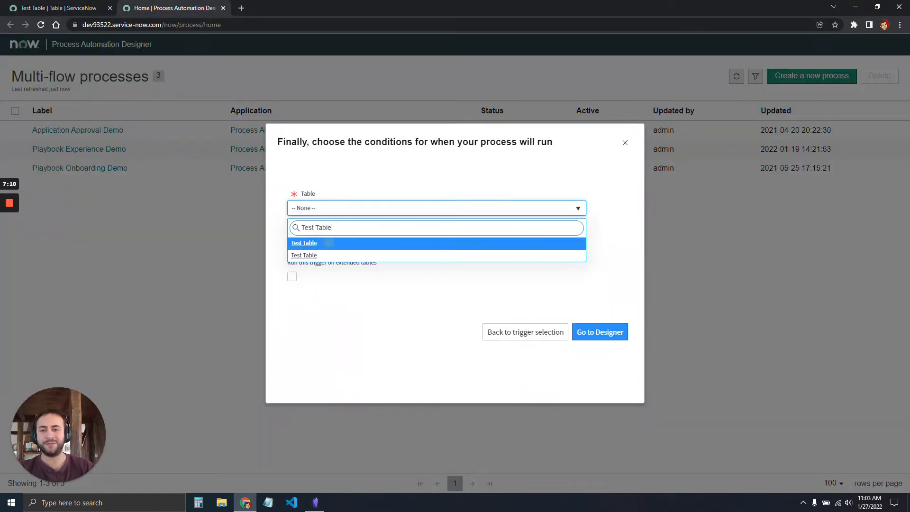
{"action": "key", "text": "Return"}
{"action": "left_click", "coordinate": [304, 207]}
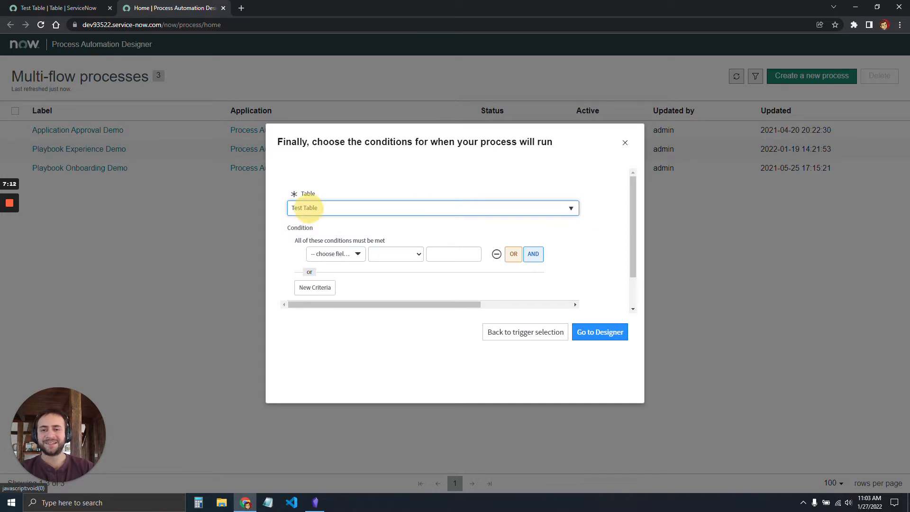
{"action": "left_click", "coordinate": [305, 207]}
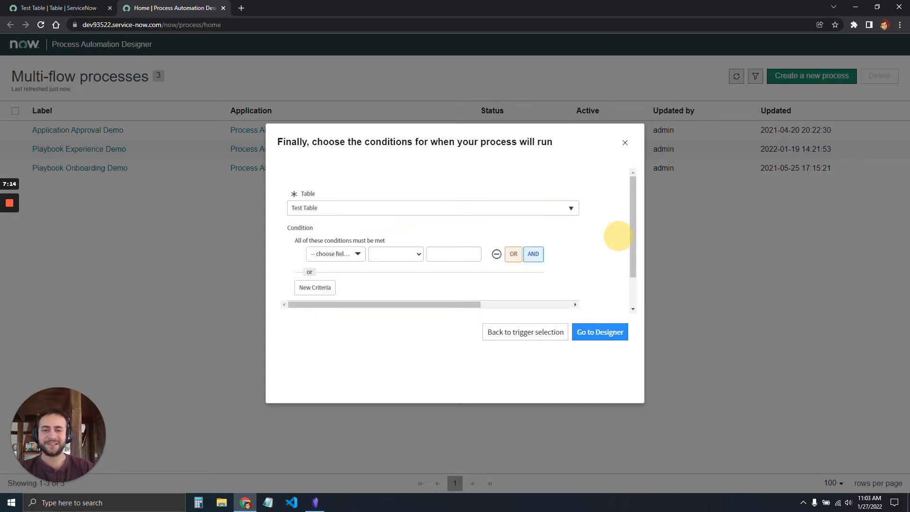
{"action": "left_click", "coordinate": [600, 332]}
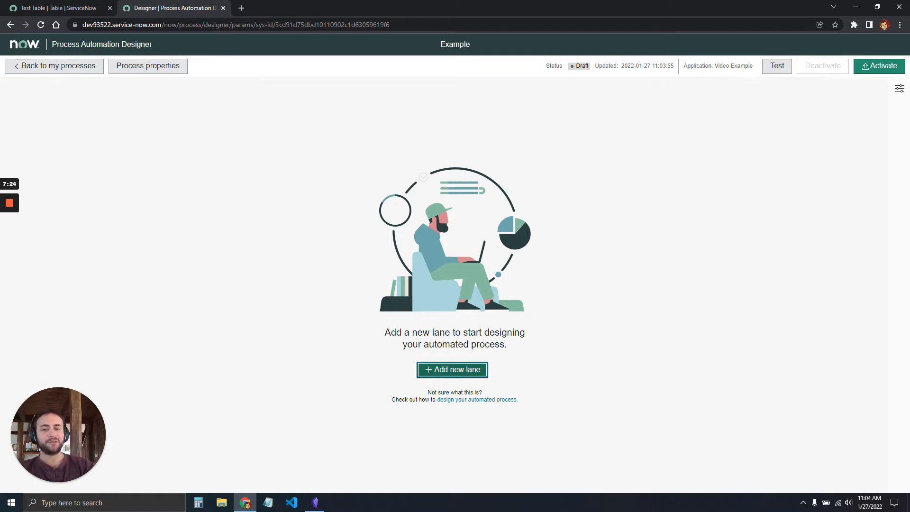
- Add a new lane labelled Test Lane to the Example process and save it
{"action": "left_click", "coordinate": [475, 369]}
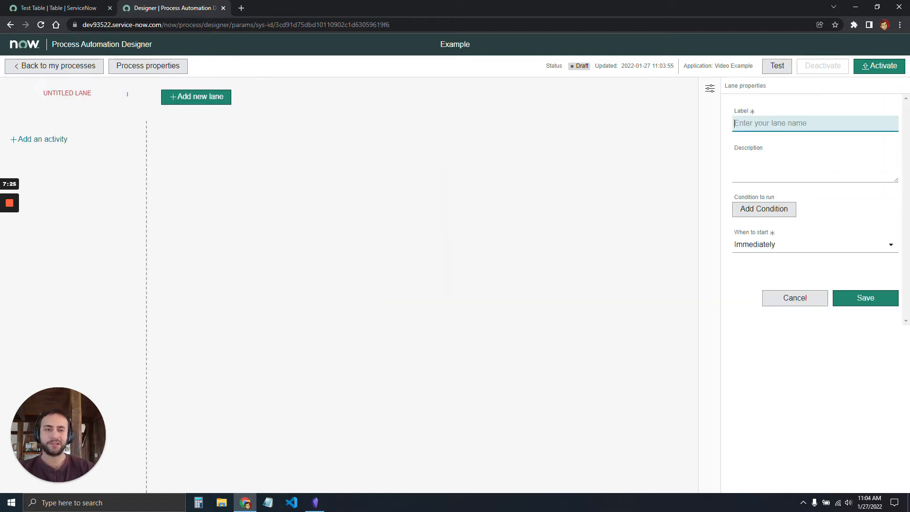
{"action": "left_click", "coordinate": [814, 122]}
{"action": "type", "text": "Tes"}
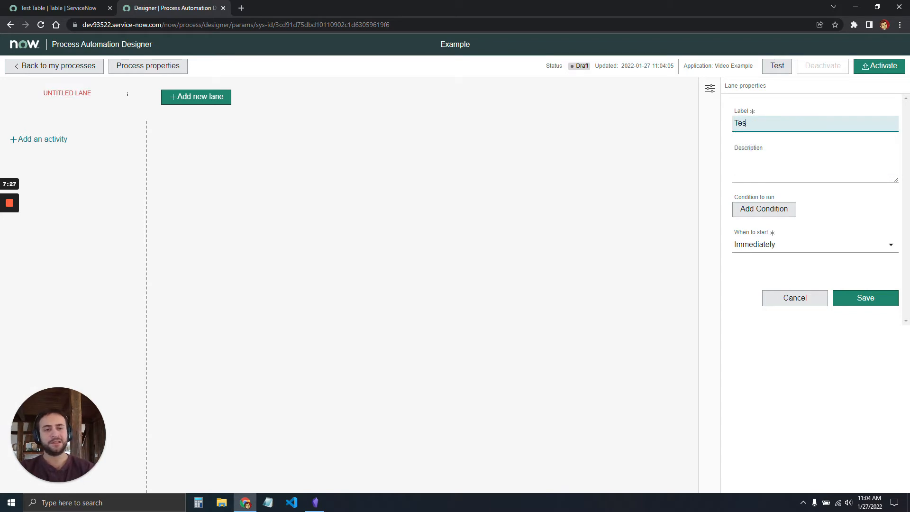
{"action": "type", "text": "t Lane"}
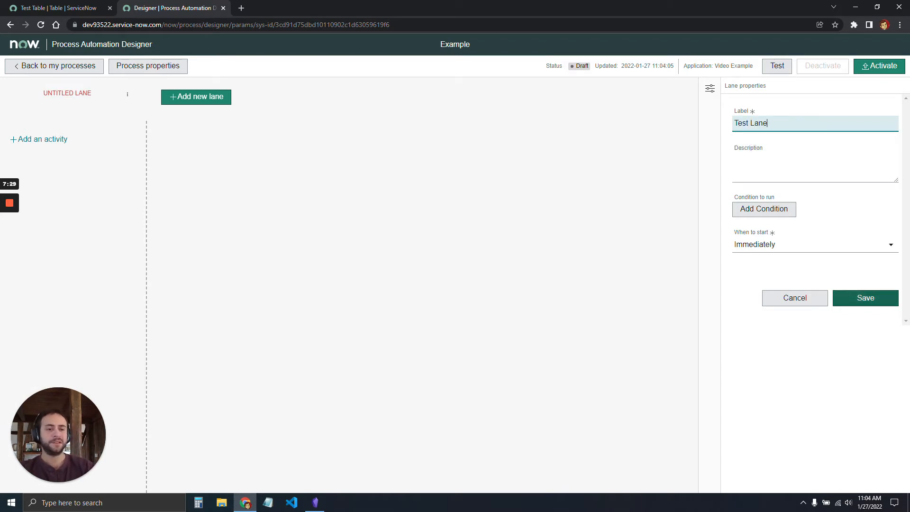
{"action": "left_click", "coordinate": [875, 298]}
- Add an Instruction activity labelled "This is the second card" to Test Lane, save it and activate the process
{"action": "left_click", "coordinate": [50, 138]}
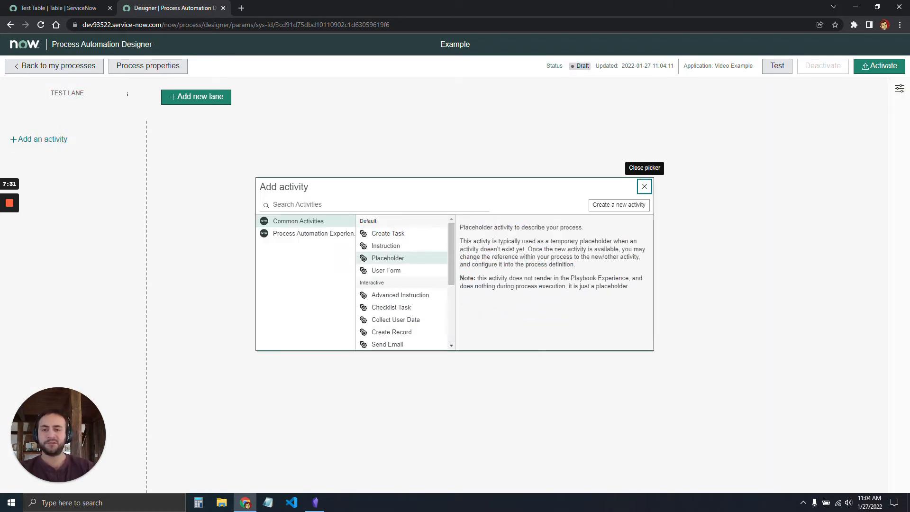
{"action": "left_click", "coordinate": [393, 245]}
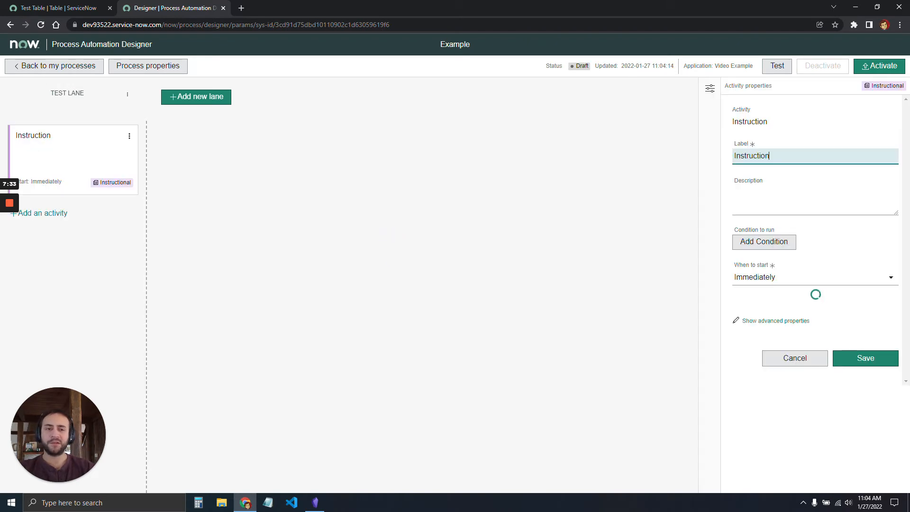
{"action": "key", "text": "ctrl+a"}
{"action": "key", "text": "BackSpace"}
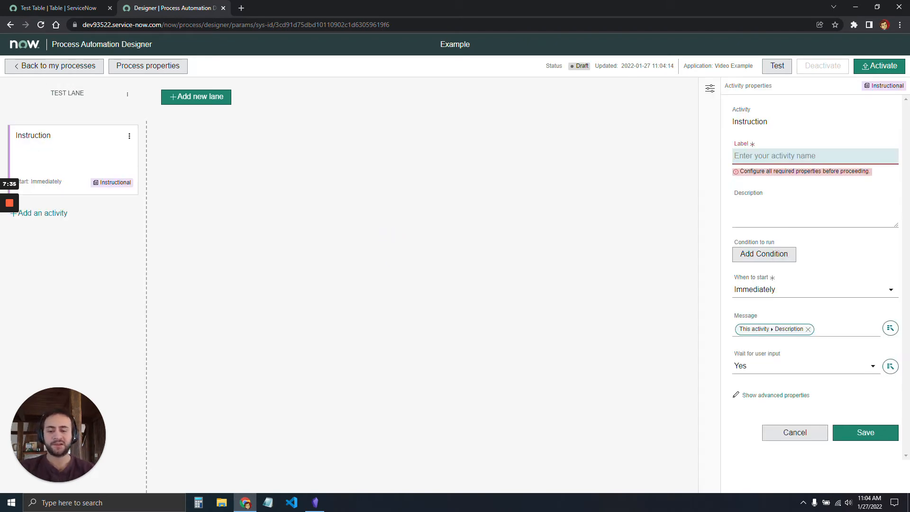
{"action": "type", "text": "This is th"}
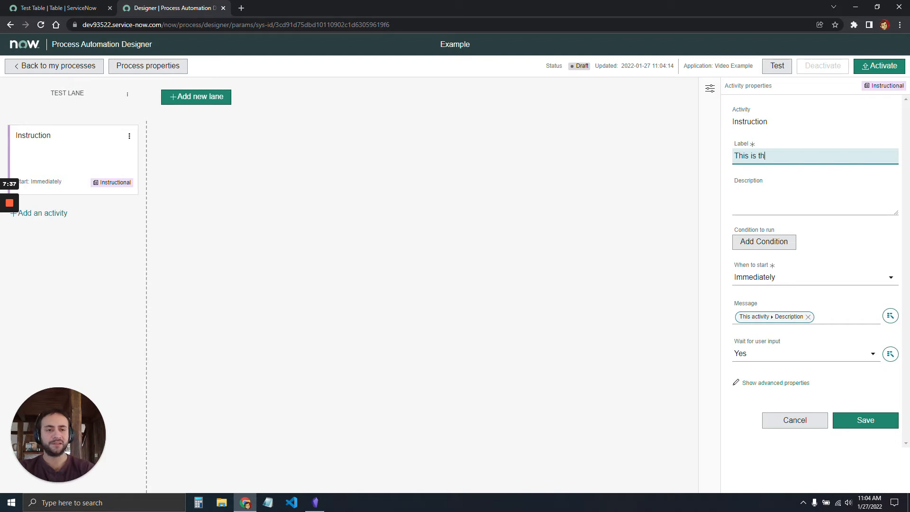
{"action": "type", "text": "e second card"}
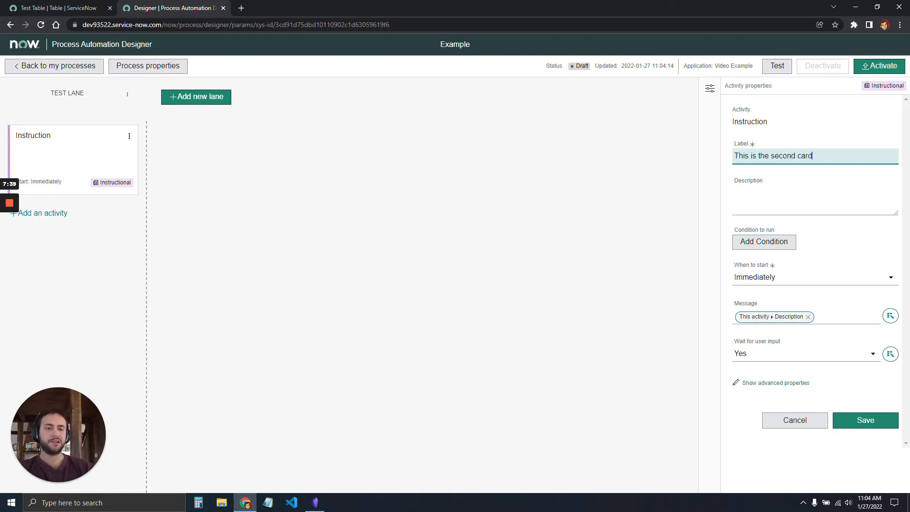
{"action": "left_click", "coordinate": [863, 420]}
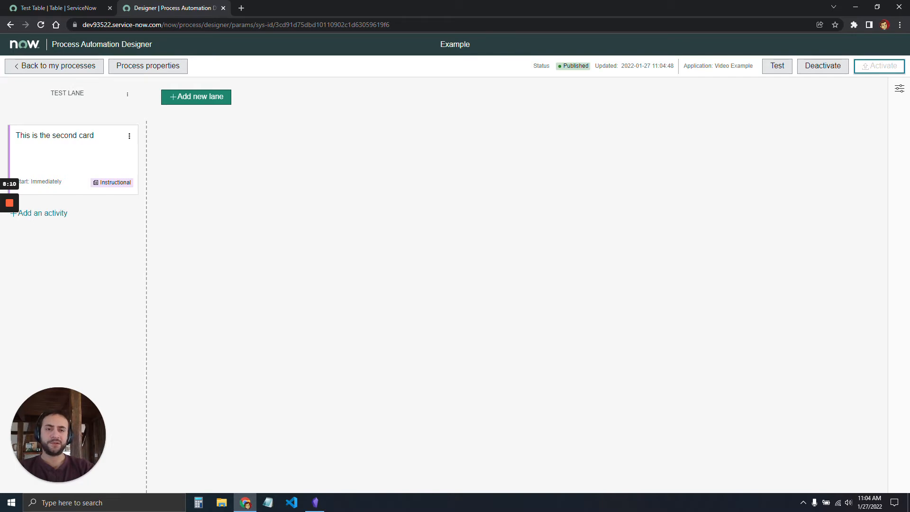
- Close the process designer and switch to the Auto Playbook note in Obsidian to review the record generator item
{"action": "left_click", "coordinate": [223, 8]}
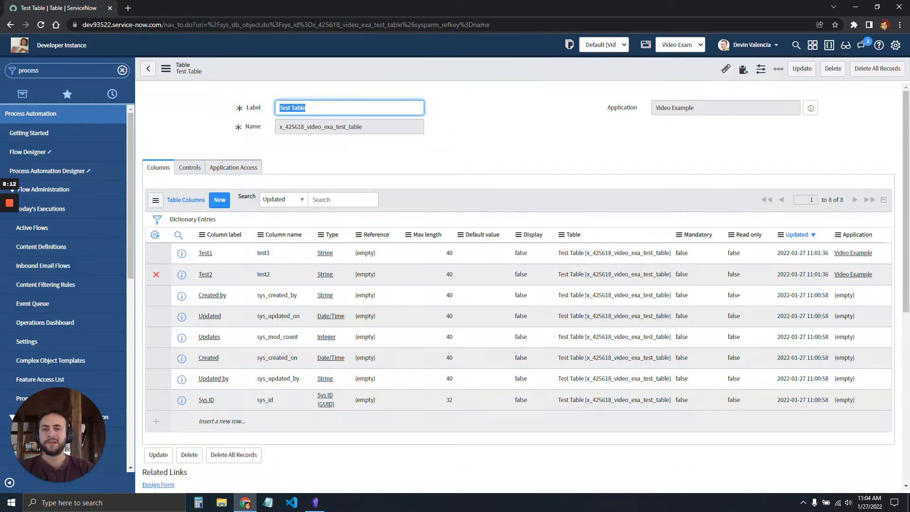
{"action": "key", "text": "alt+Tab"}
{"action": "left_click_drag", "start_coordinate": [391, 70], "coordinate": [290, 67]}
{"action": "left_click", "coordinate": [446, 68]}
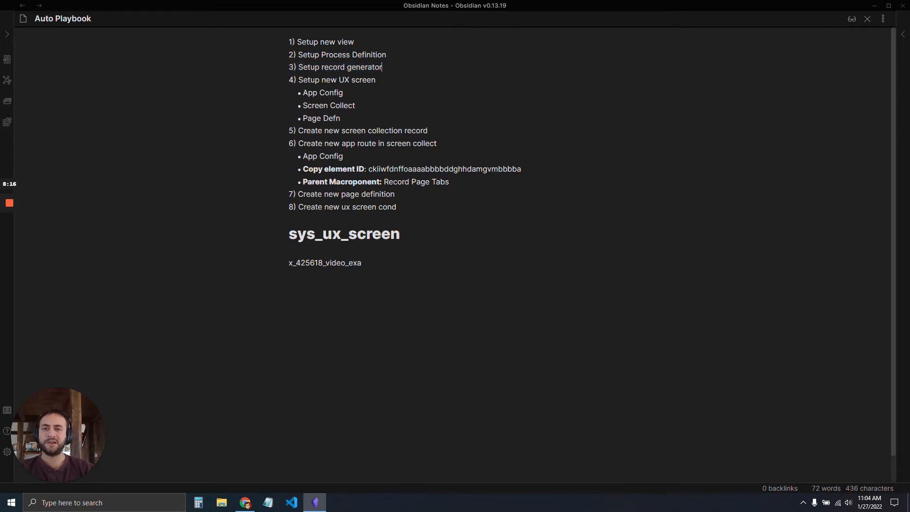
- Switch back to ServiceNow, search the application navigator for "record ge" and open Record Generators
{"action": "key", "text": "alt+Tab"}
{"action": "double_click", "coordinate": [80, 69]}
{"action": "type", "text": "record pla"}
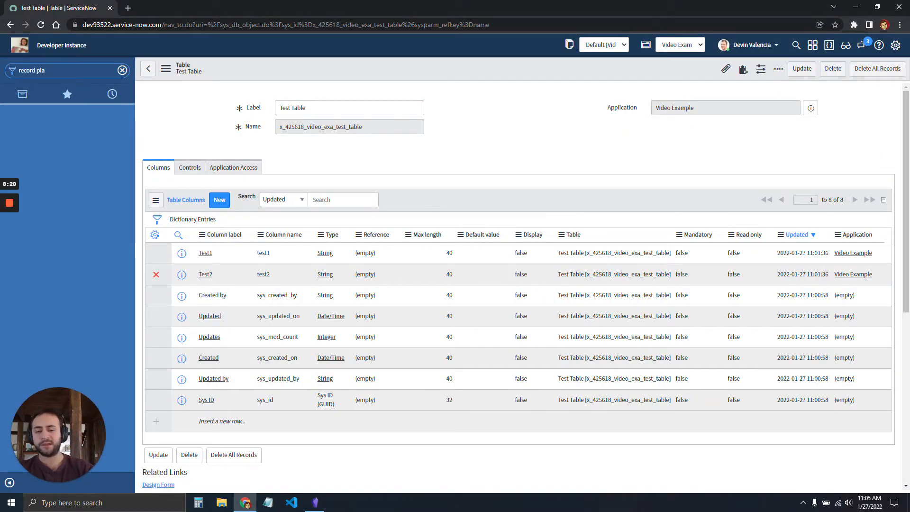
{"action": "key", "text": "BackSpace"}
{"action": "key", "text": "BackSpace"}
{"action": "key", "text": "BackSpace"}
{"action": "type", "text": "ge"}
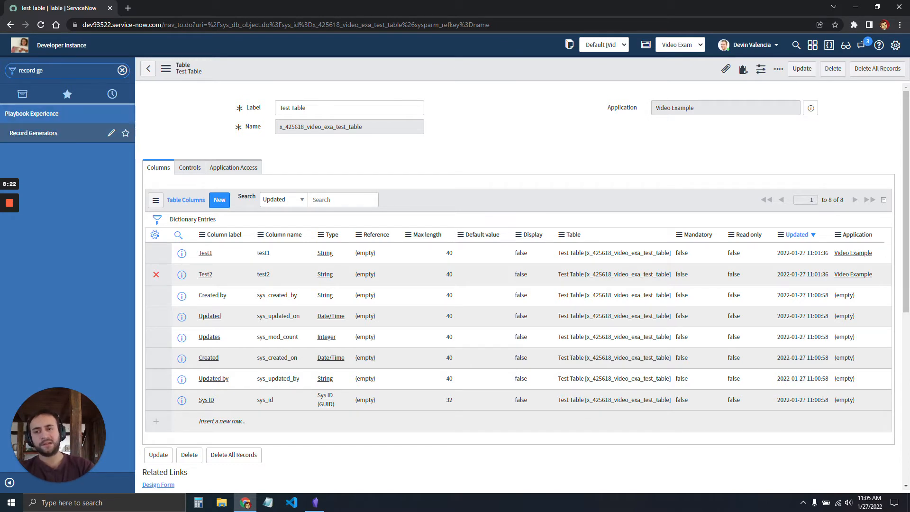
{"action": "left_click", "coordinate": [47, 133]}
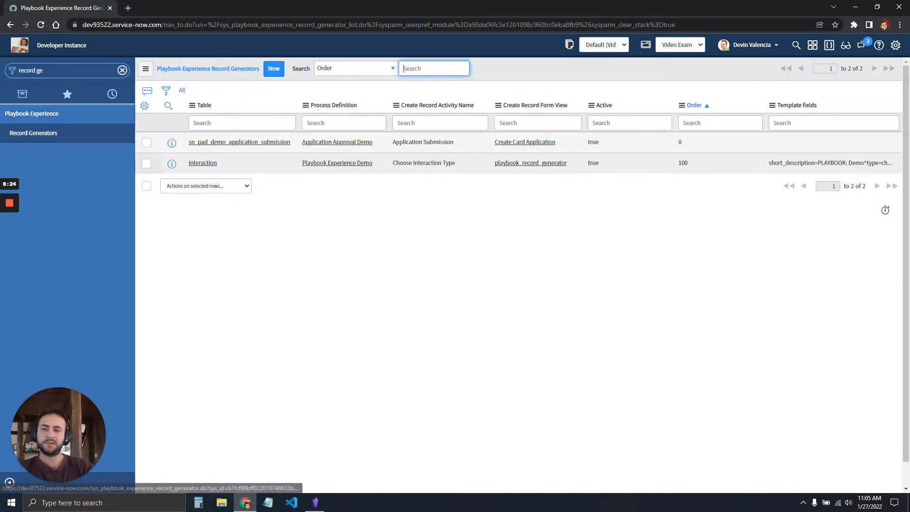
- Start a new Playbook Experience Record Generator and set its table to Test Table [x_425618_video_exa_test_table]
{"action": "left_click", "coordinate": [275, 69]}
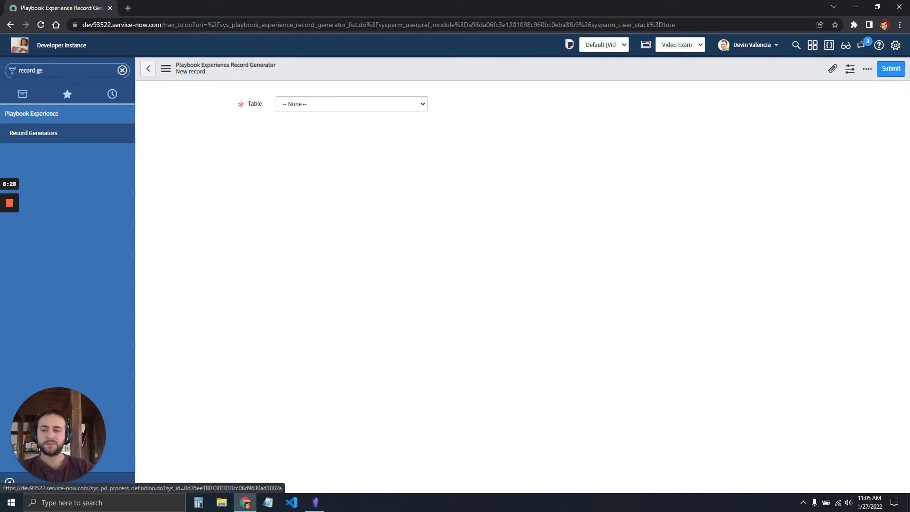
{"action": "left_click", "coordinate": [361, 100]}
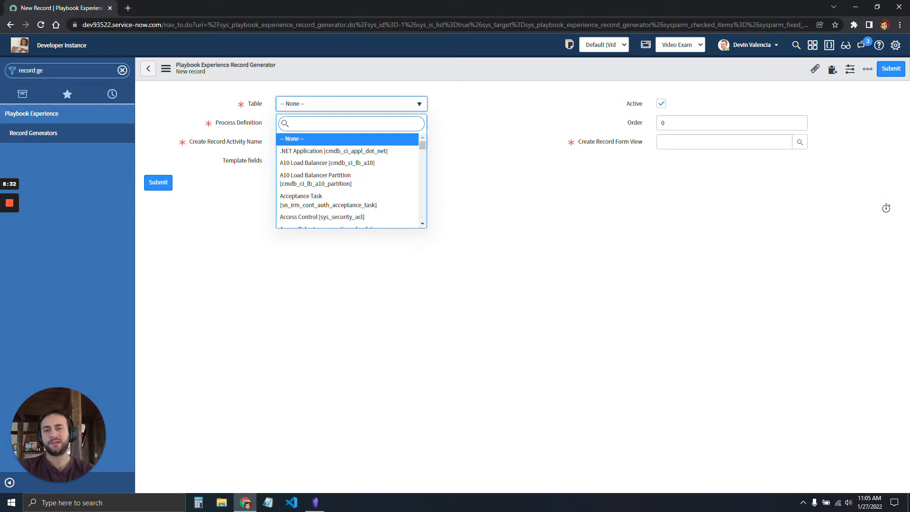
{"action": "type", "text": "Test Table"}
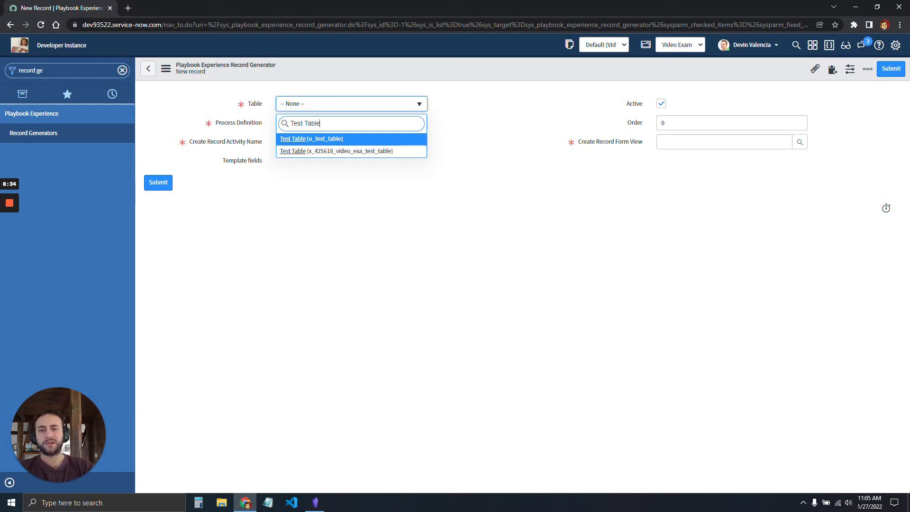
{"action": "key", "text": "Down"}
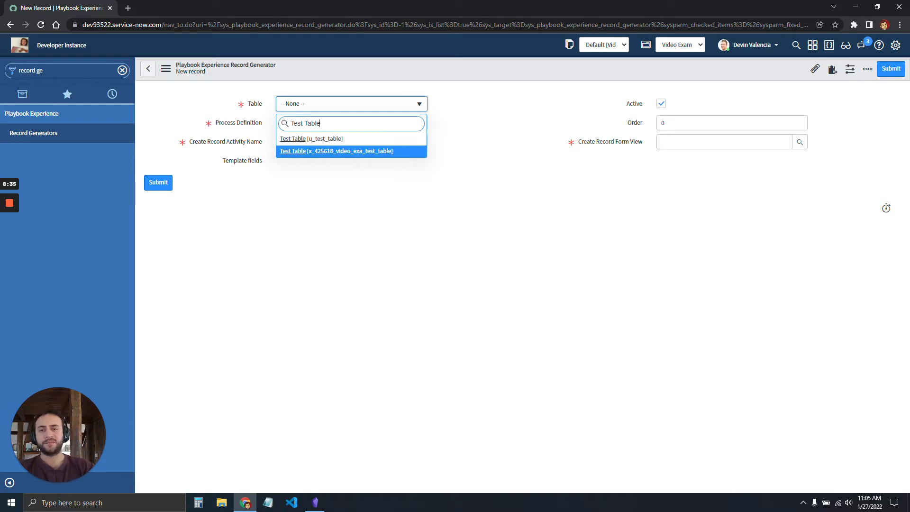
{"action": "left_click", "coordinate": [387, 151]}
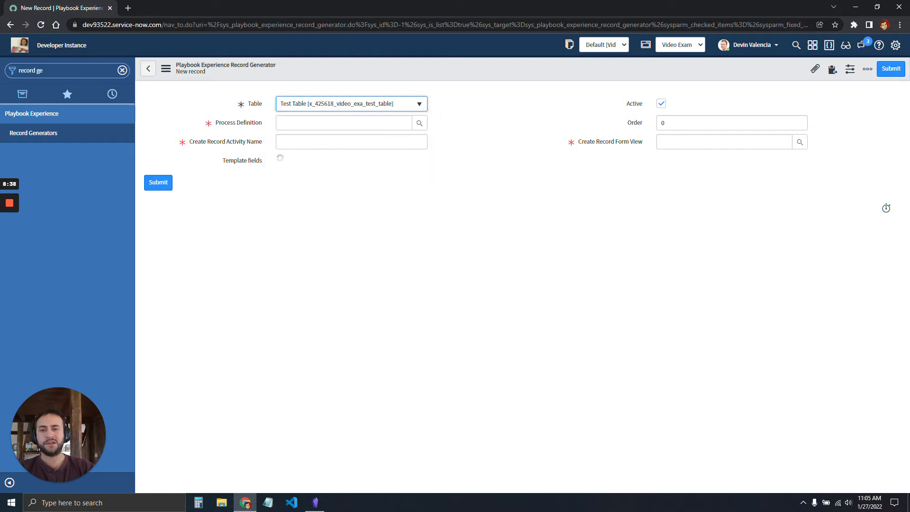
- Set the record generator's process definition to Example
{"action": "left_click", "coordinate": [315, 122]}
{"action": "left_click", "coordinate": [419, 122]}
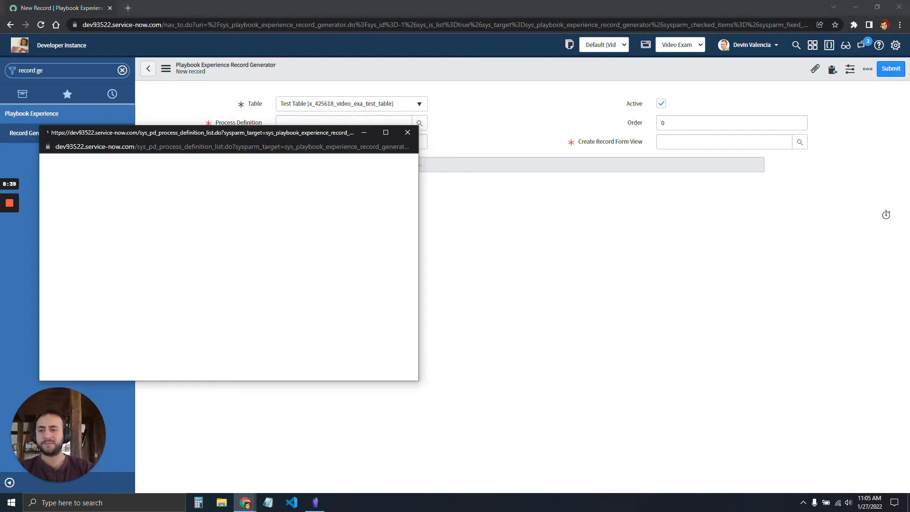
{"action": "left_click", "coordinate": [86, 268]}
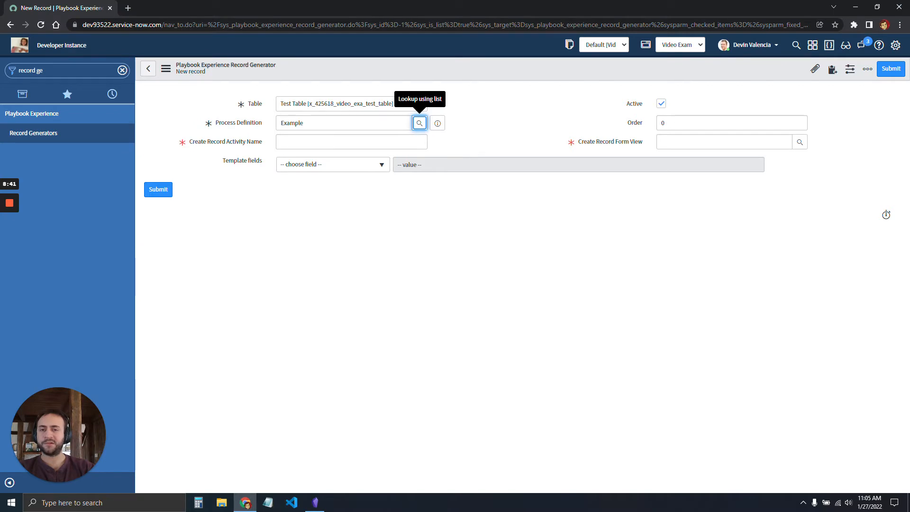
{"action": "left_click", "coordinate": [420, 123]}
{"action": "left_click", "coordinate": [406, 134]}
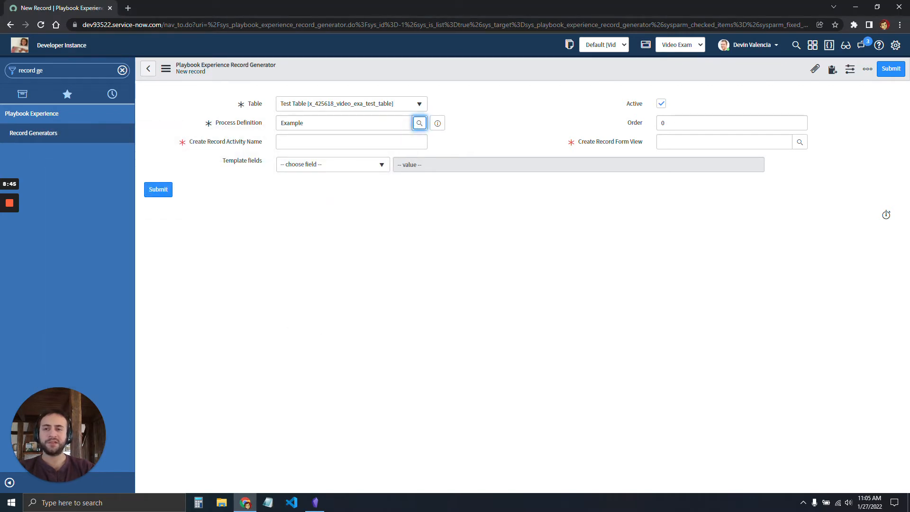
{"action": "left_click", "coordinate": [331, 123]}
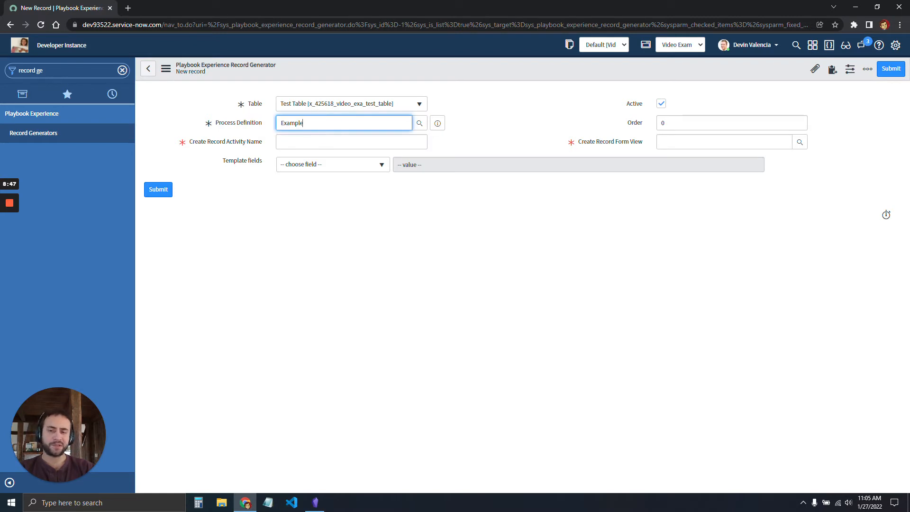
{"action": "left_click", "coordinate": [310, 141]}
{"action": "left_click", "coordinate": [371, 122]}
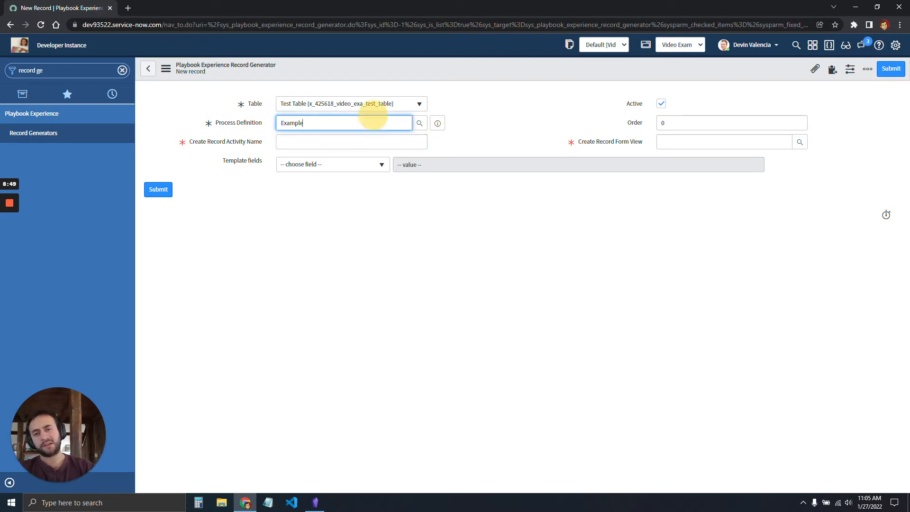
{"action": "left_click", "coordinate": [239, 119]}
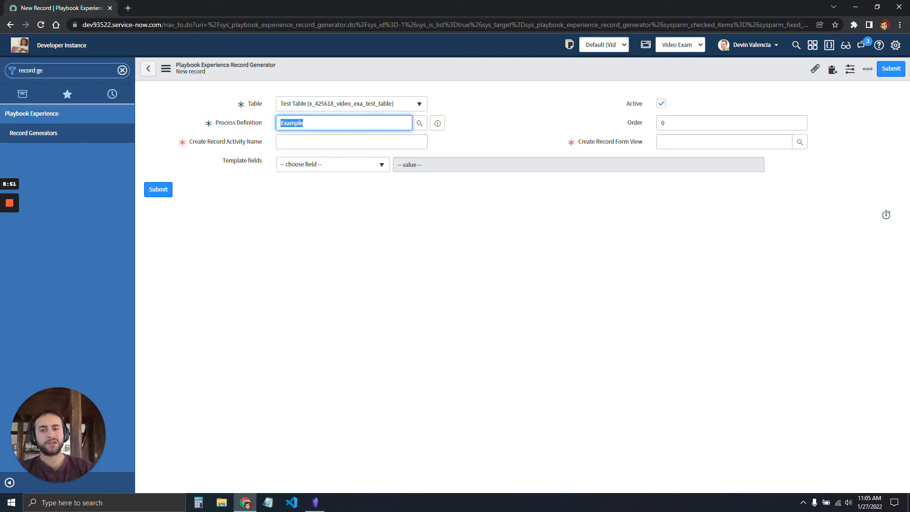
- Name the create record activity "First Card", set its form view to Playbook and submit the record generator
{"action": "left_click", "coordinate": [375, 142]}
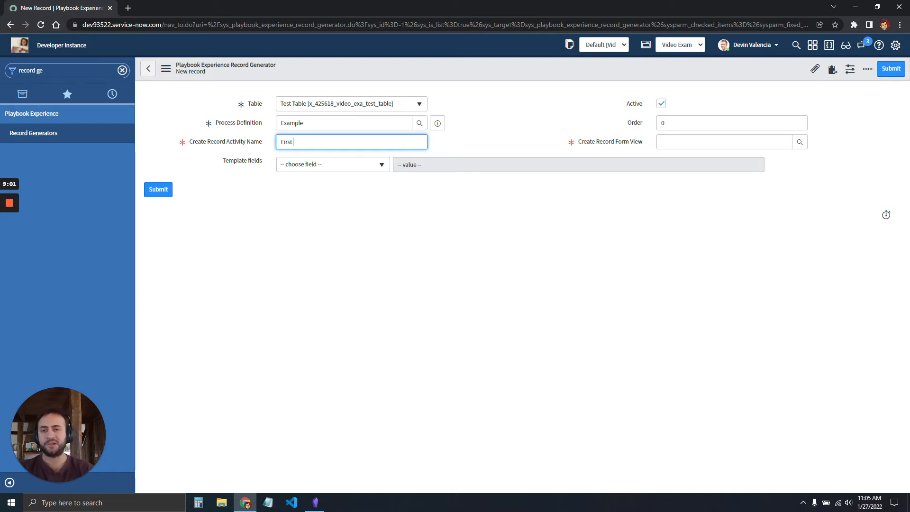
{"action": "type", "text": "d"}
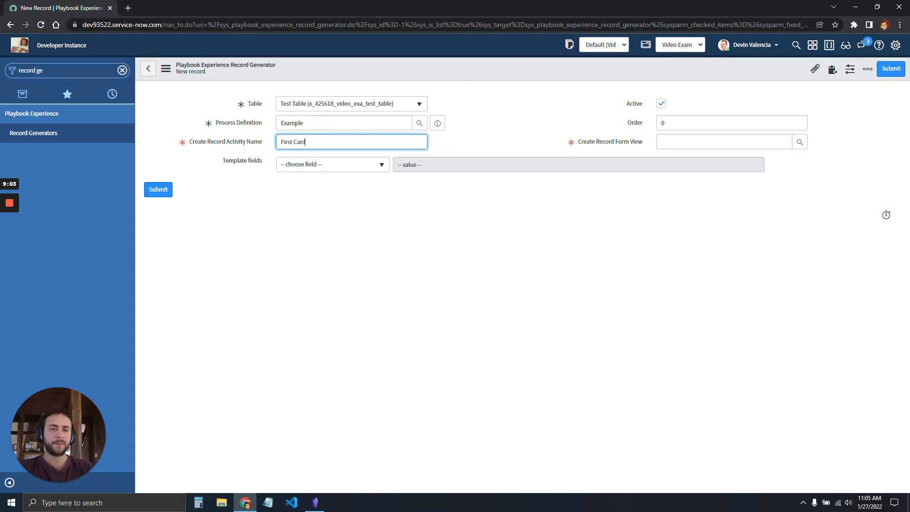
{"action": "left_click", "coordinate": [799, 141]}
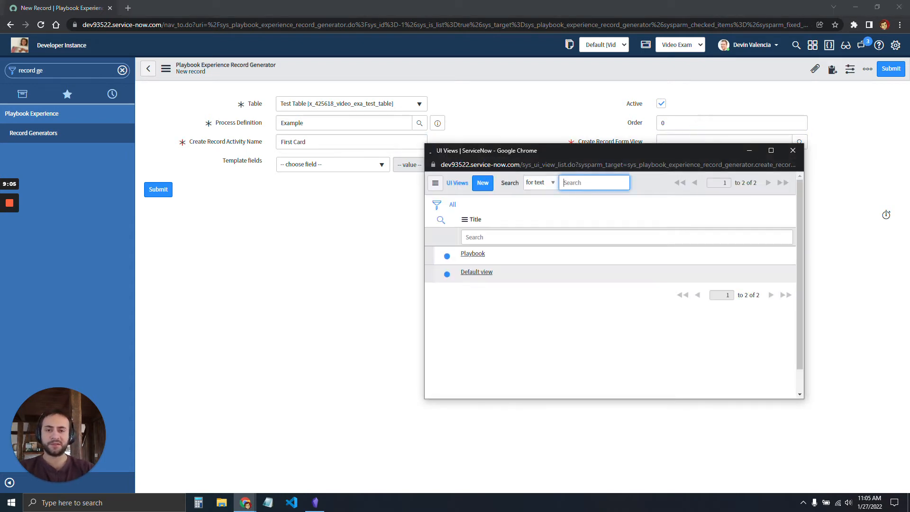
{"action": "left_click", "coordinate": [472, 253]}
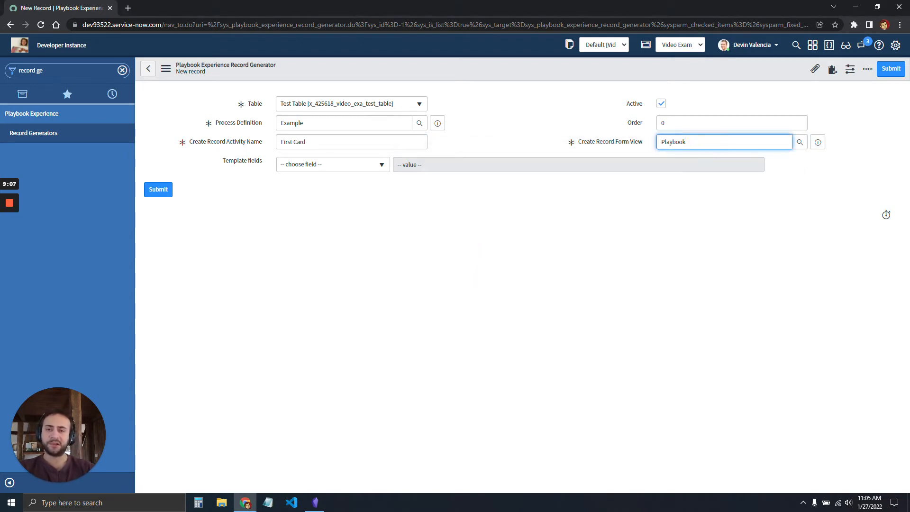
{"action": "left_click", "coordinate": [159, 189]}
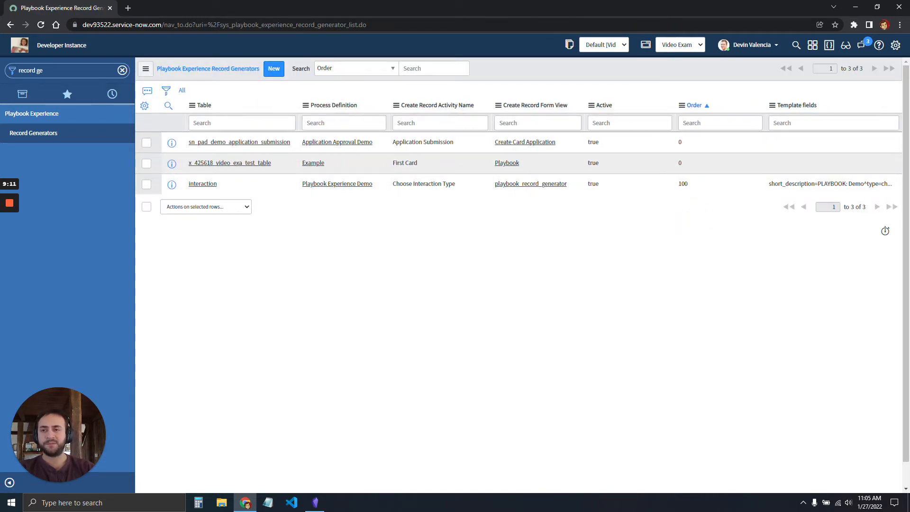
- Switch to the Auto Playbook note in Obsidian and review the "Setup new UX screen" item and the sys_ux_screen heading
{"action": "mouse_move", "coordinate": [10, 203]}
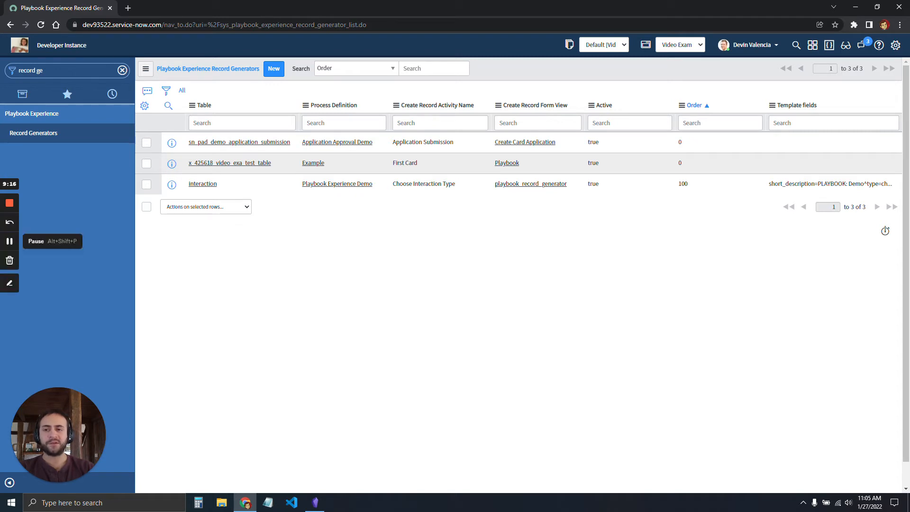
{"action": "key", "text": "alt+Tab"}
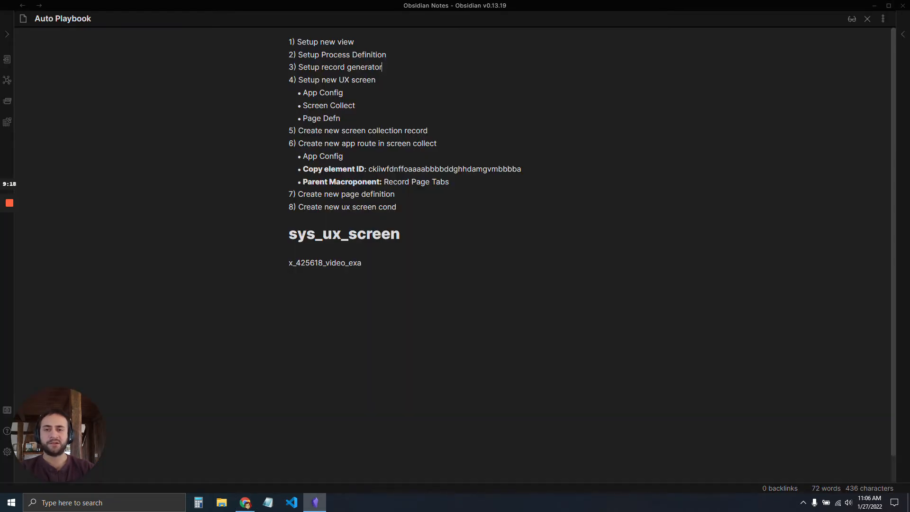
{"action": "left_click_drag", "start_coordinate": [389, 79], "coordinate": [296, 79]}
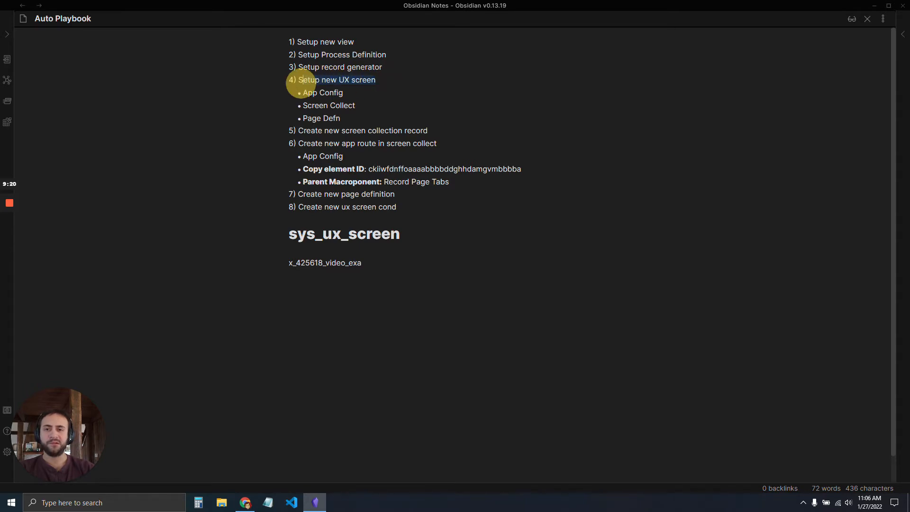
{"action": "mouse_move", "coordinate": [10, 241]}
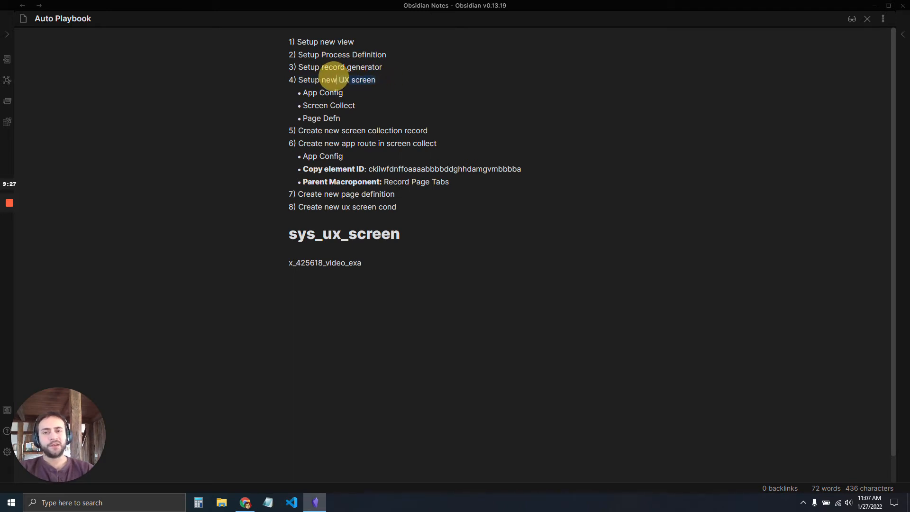
{"action": "mouse_move", "coordinate": [399, 234]}
{"action": "left_mouse_down"}
{"action": "mouse_move", "coordinate": [289, 234]}
{"action": "mouse_move", "coordinate": [413, 233]}
{"action": "left_mouse_up"}
{"action": "left_click", "coordinate": [502, 224]}
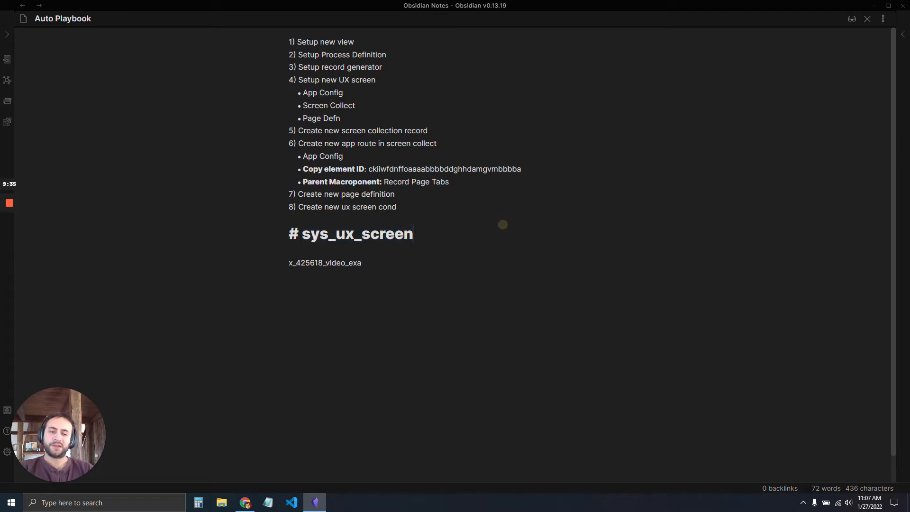
{"action": "key", "text": "alt+Tab"}
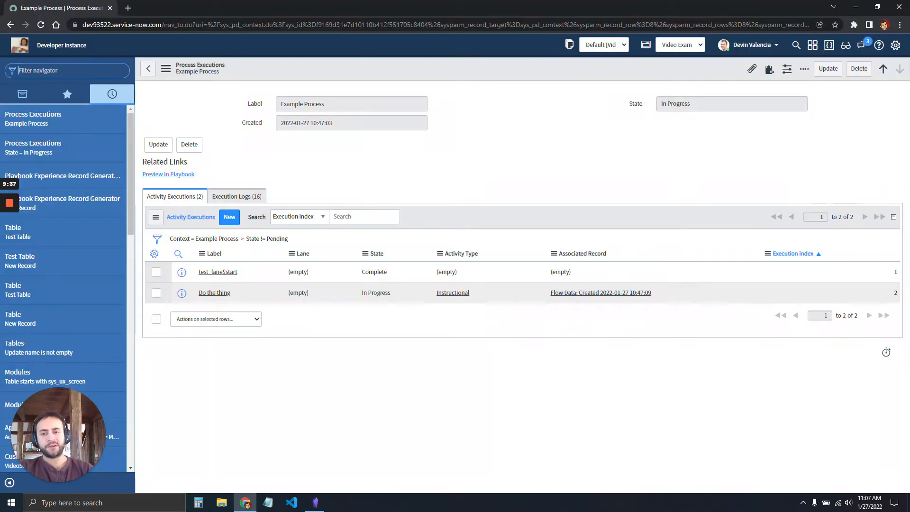
{"action": "key", "text": "alt+Tab"}
{"action": "left_click", "coordinate": [423, 239]}
{"action": "left_click_drag", "start_coordinate": [422, 239], "coordinate": [290, 234]}
{"action": "left_click", "coordinate": [495, 323]}
{"action": "key", "text": "alt+Tab"}
{"action": "key", "text": "alt+Tab"}
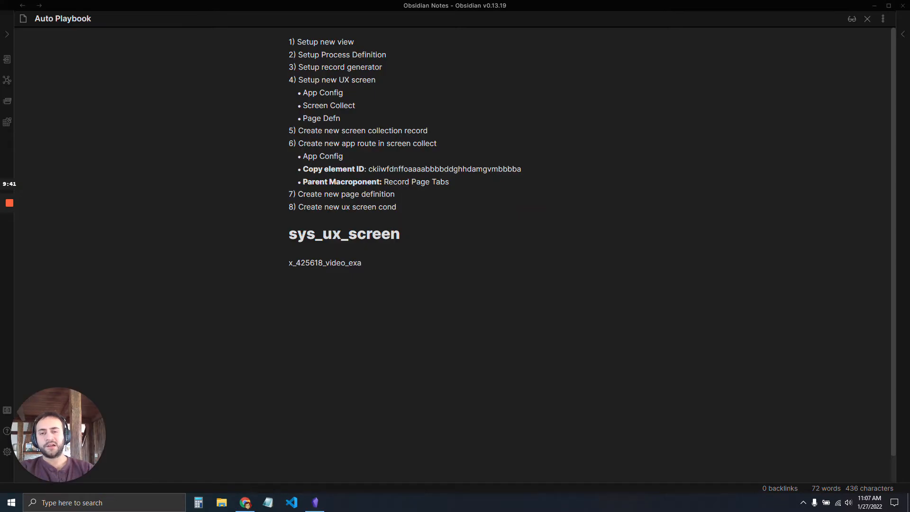
- Switch back to ServiceNow, search the application navigator for "ui builder", open UI Builder and choose to create an experience in Platform
{"action": "key", "text": "alt+Tab"}
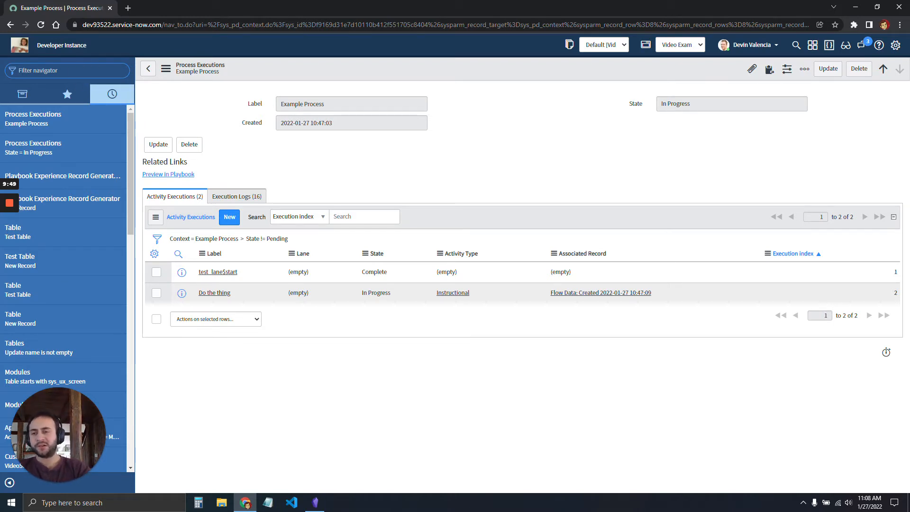
{"action": "type", "text": "ui bui"}
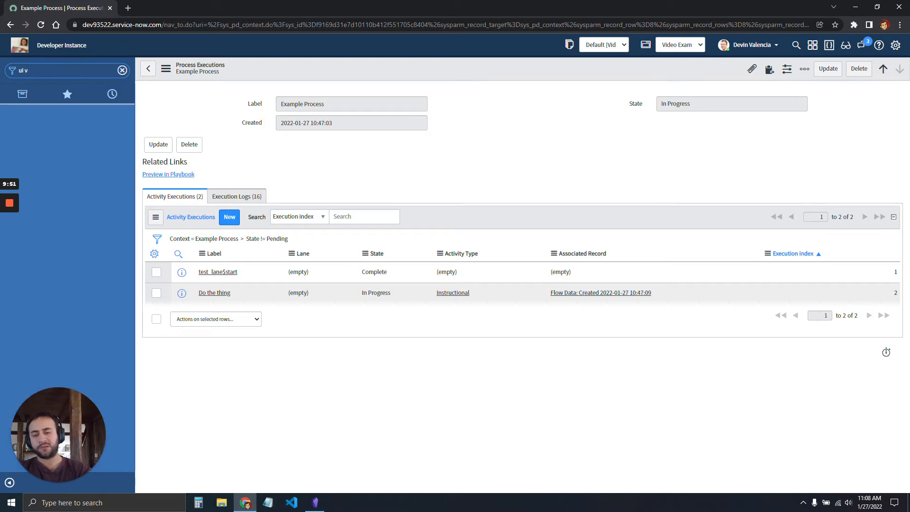
{"action": "type", "text": "lder"}
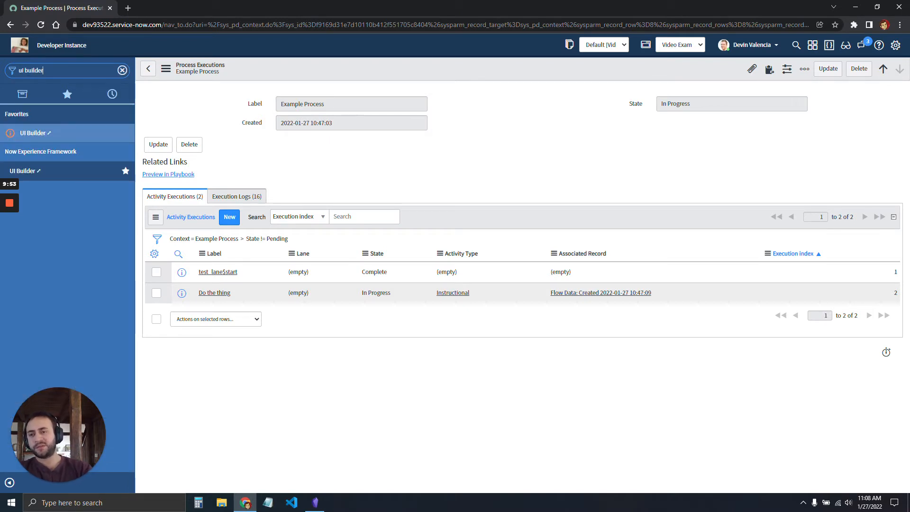
{"action": "left_click", "coordinate": [70, 131]}
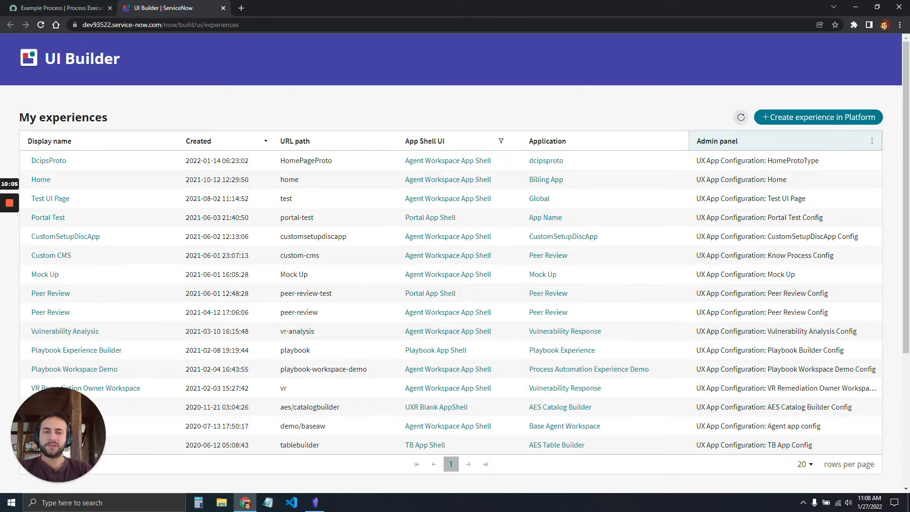
{"action": "left_click", "coordinate": [813, 117]}
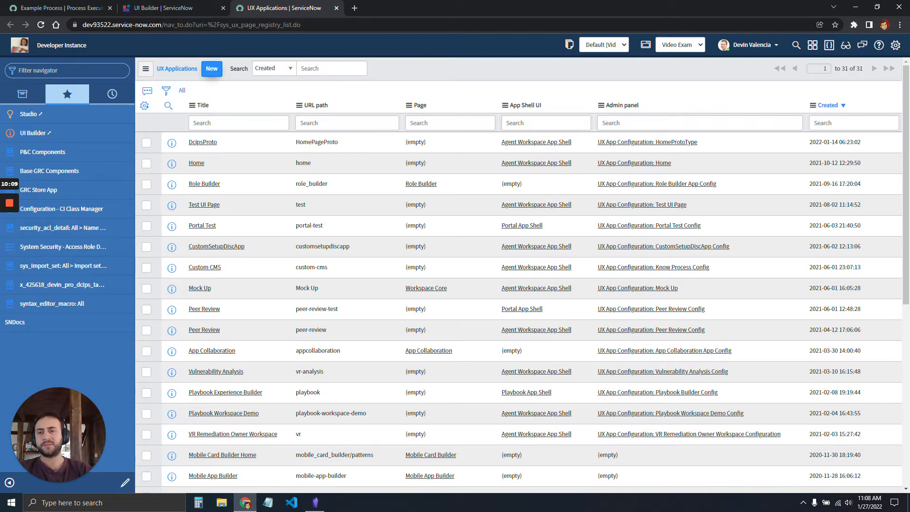
- Start a new UX Application titled "Example Video" with the Agent Workspace App Shell and the URL path ExampleVideo
{"action": "left_click", "coordinate": [211, 68]}
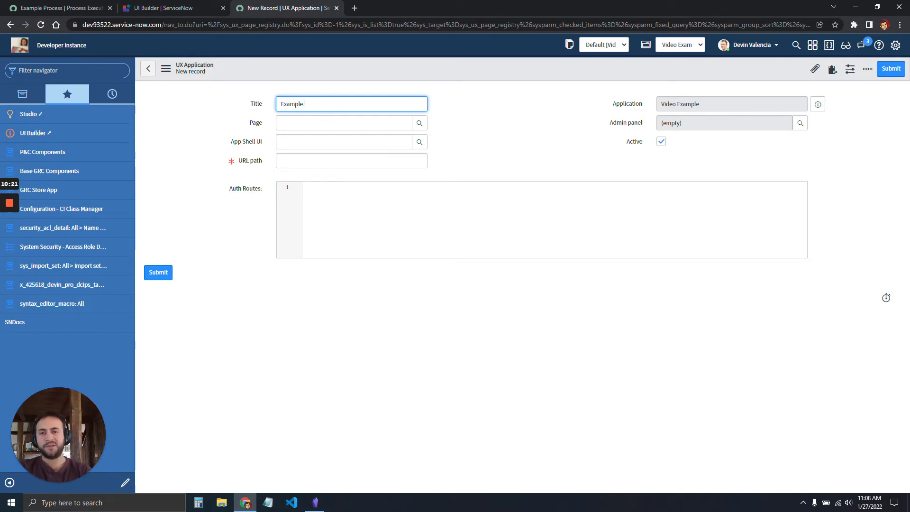
{"action": "type", "text": "o"}
{"action": "key", "text": "Tab"}
{"action": "key", "text": "Tab"}
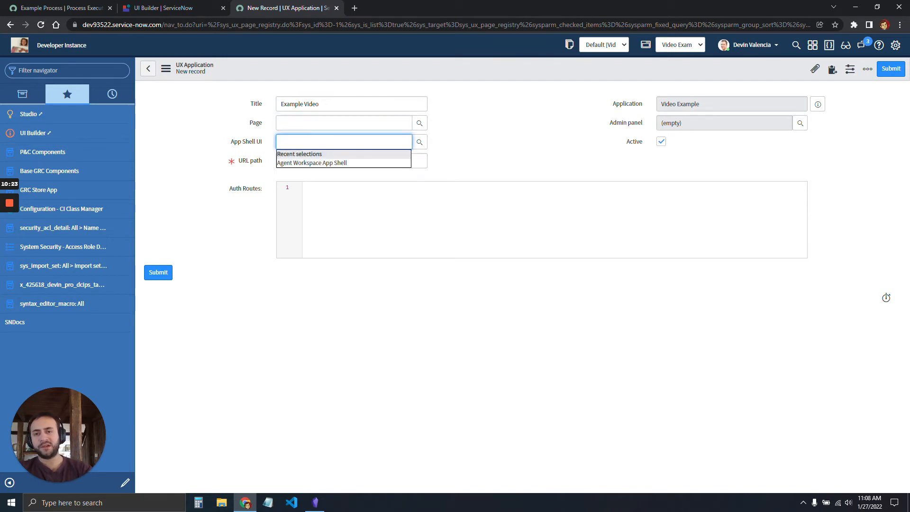
{"action": "left_click", "coordinate": [332, 162]}
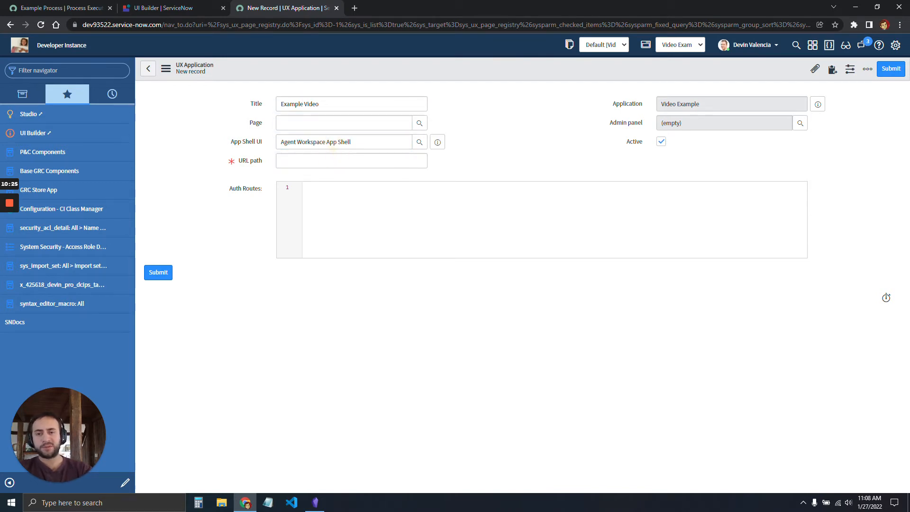
{"action": "left_click", "coordinate": [330, 157]}
{"action": "type", "text": "Exa"}
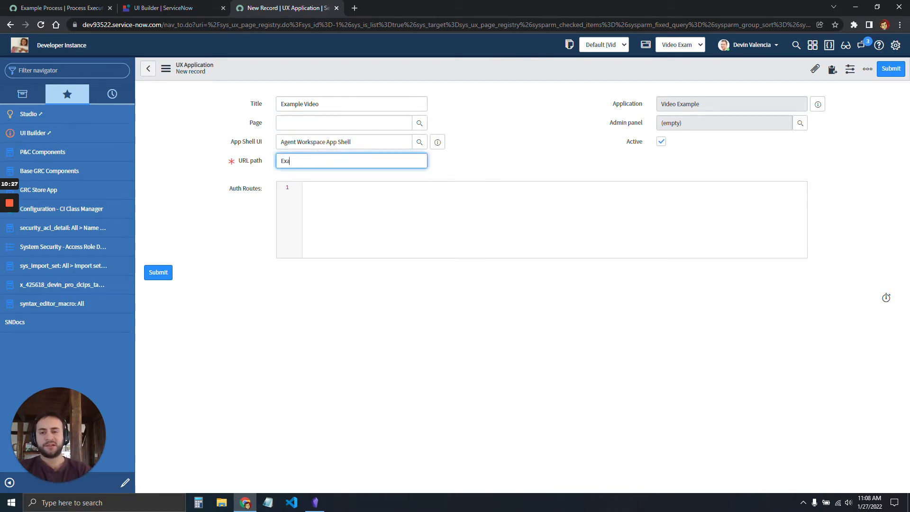
{"action": "type", "text": "mpleVideo"}
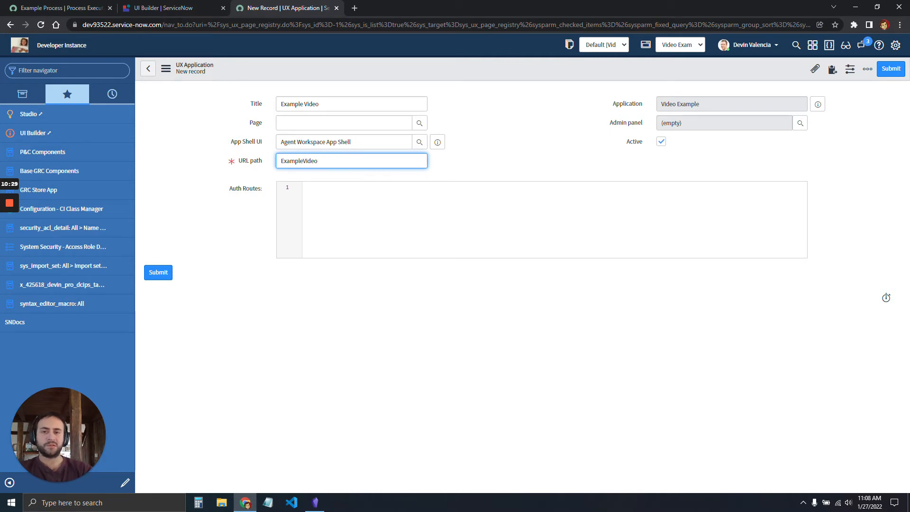
{"action": "left_click", "coordinate": [800, 123]}
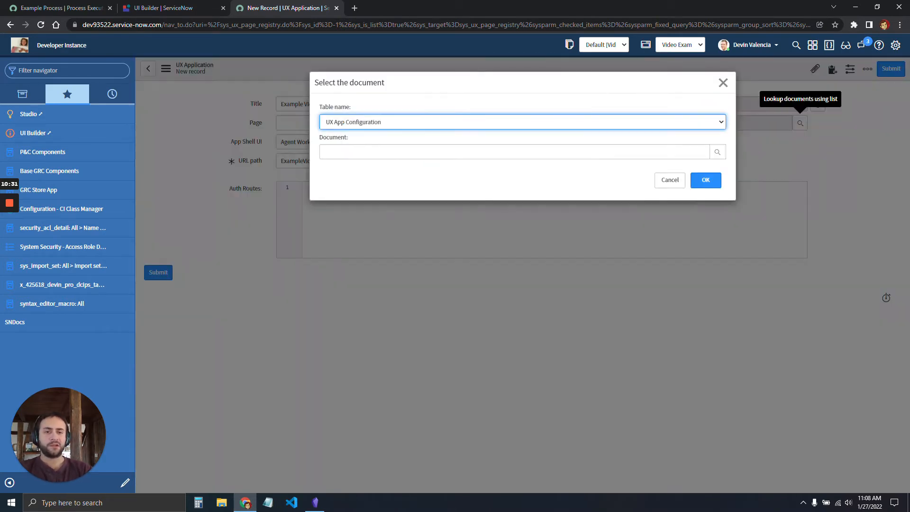
{"action": "triple_click", "coordinate": [602, 111]}
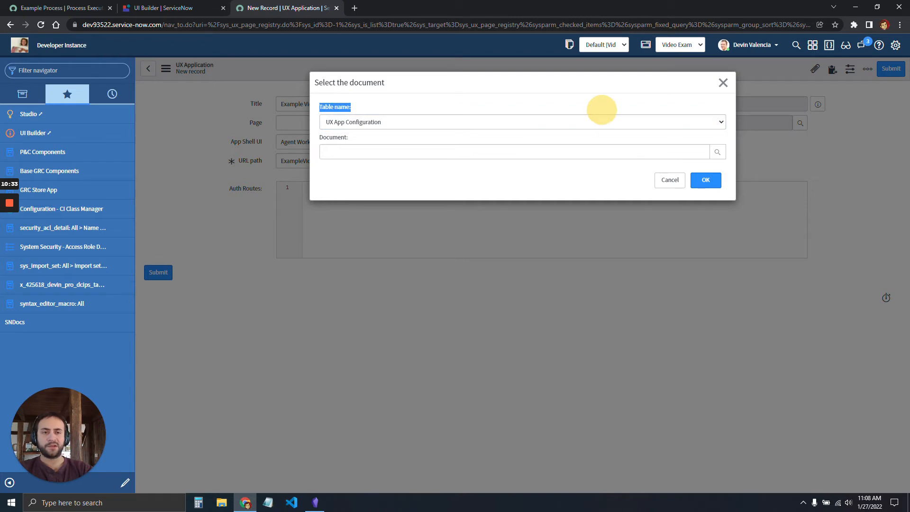
{"action": "left_click", "coordinate": [722, 83]}
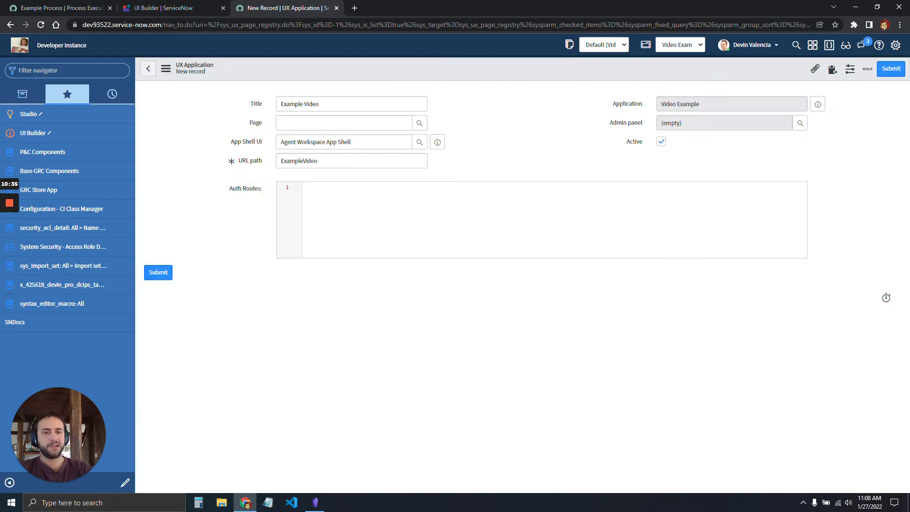
- Create a UX App Configuration named "ExampleVideo" with the default landing path and assign it as the application's admin panel
{"action": "left_click", "coordinate": [800, 123]}
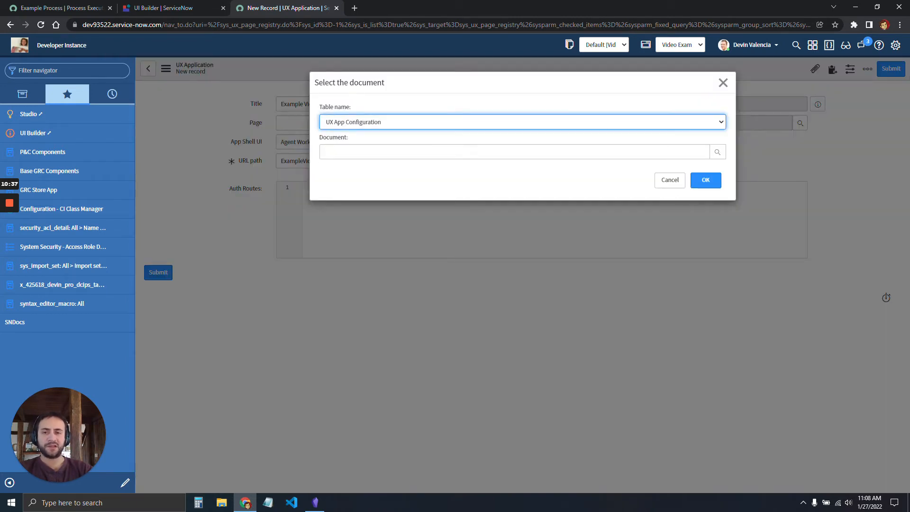
{"action": "left_click", "coordinate": [716, 151]}
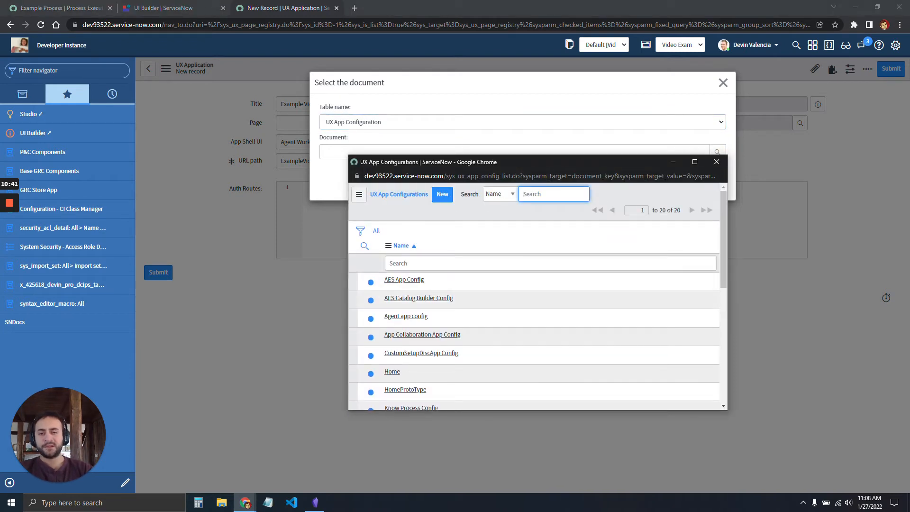
{"action": "left_click", "coordinate": [442, 194]}
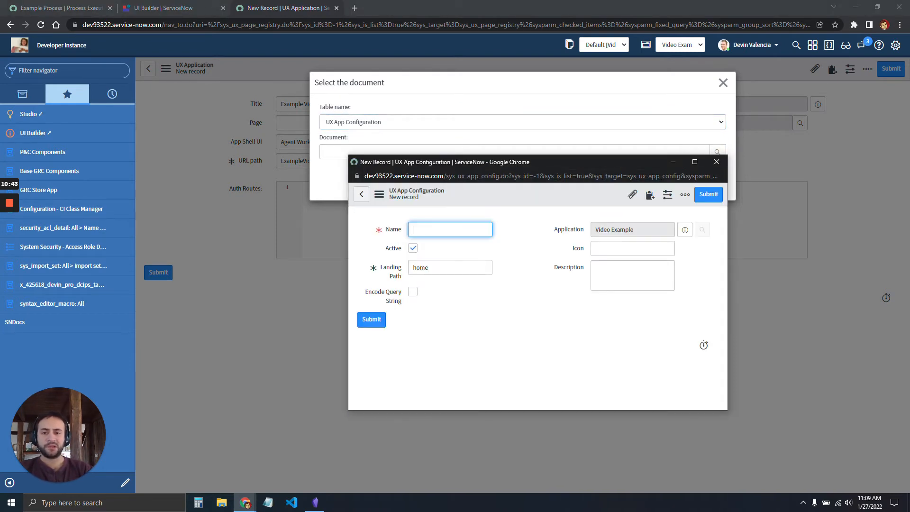
{"action": "type", "text": "ExampleVid"}
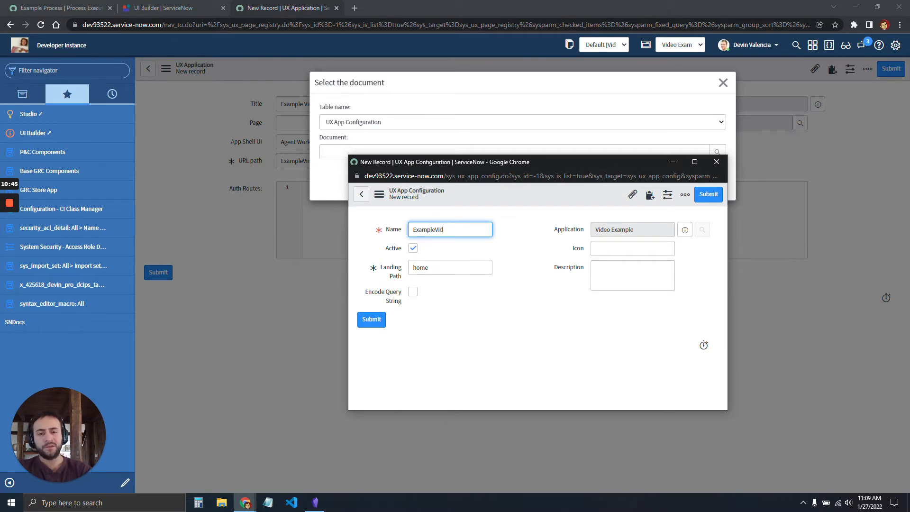
{"action": "type", "text": "eo"}
{"action": "left_click", "coordinate": [708, 194]}
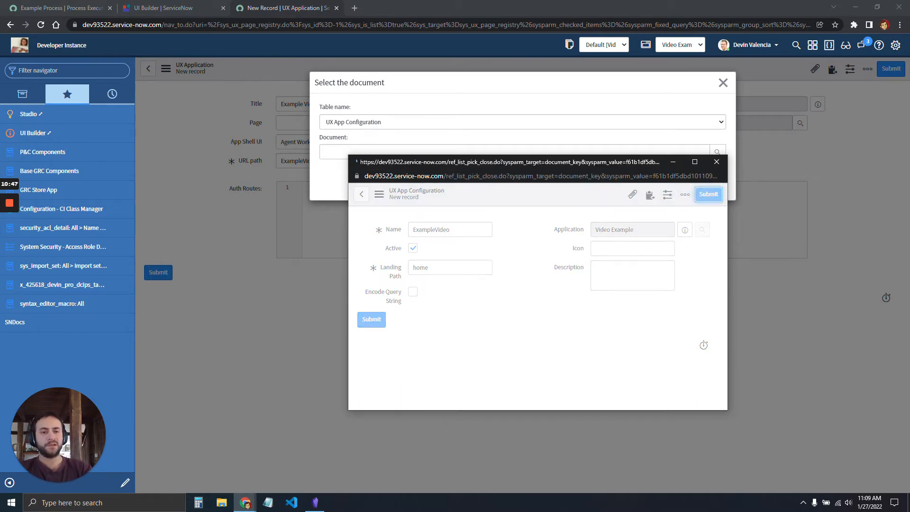
{"action": "left_click", "coordinate": [712, 182]}
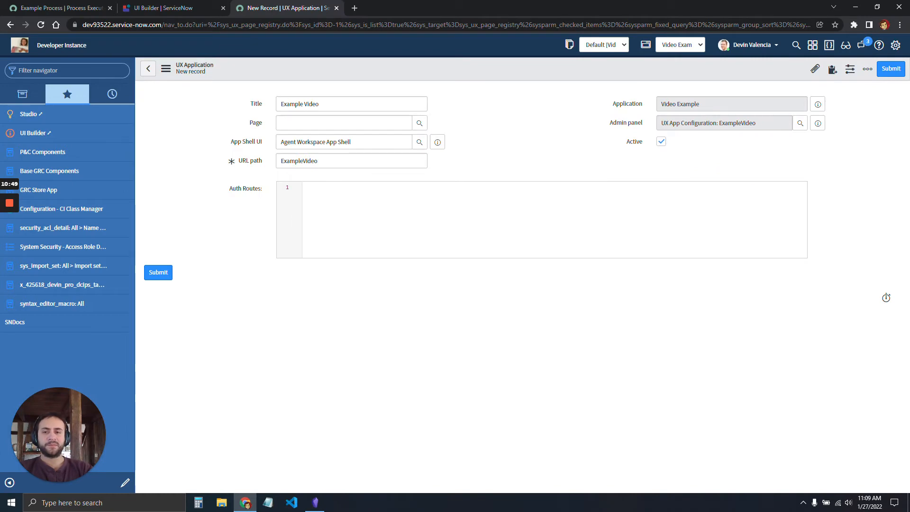
- Submit the UX Application record, close its form, refresh the UI Builder experience list and open the Example Video experience
{"action": "right_click", "coordinate": [457, 68]}
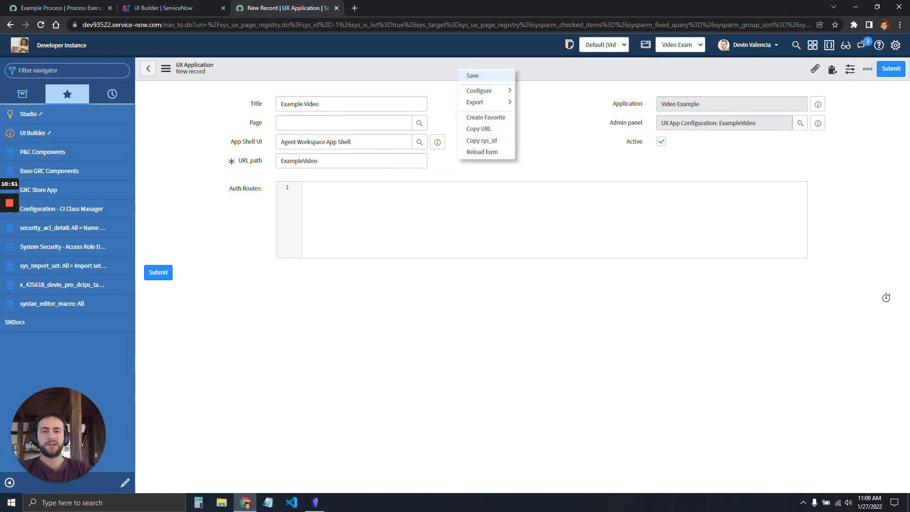
{"action": "left_click", "coordinate": [890, 69]}
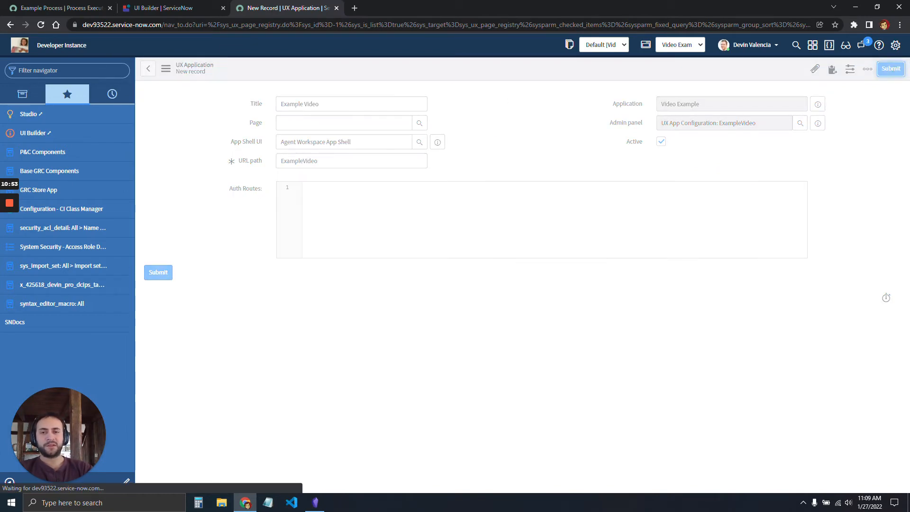
{"action": "left_click", "coordinate": [336, 7]}
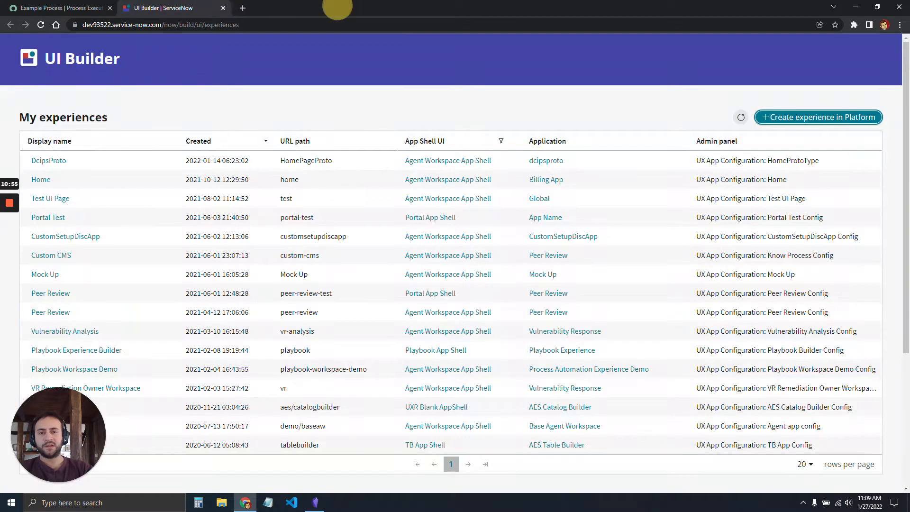
{"action": "left_click", "coordinate": [741, 117]}
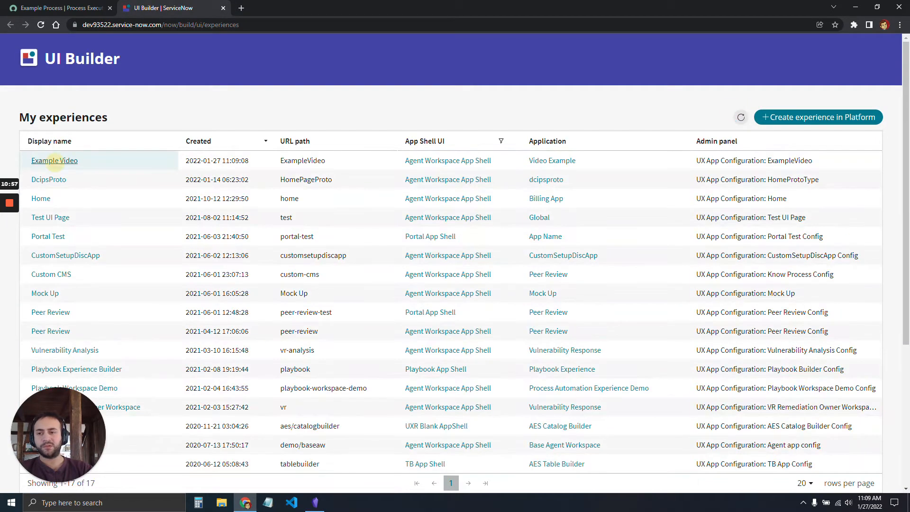
{"action": "left_click", "coordinate": [46, 160]}
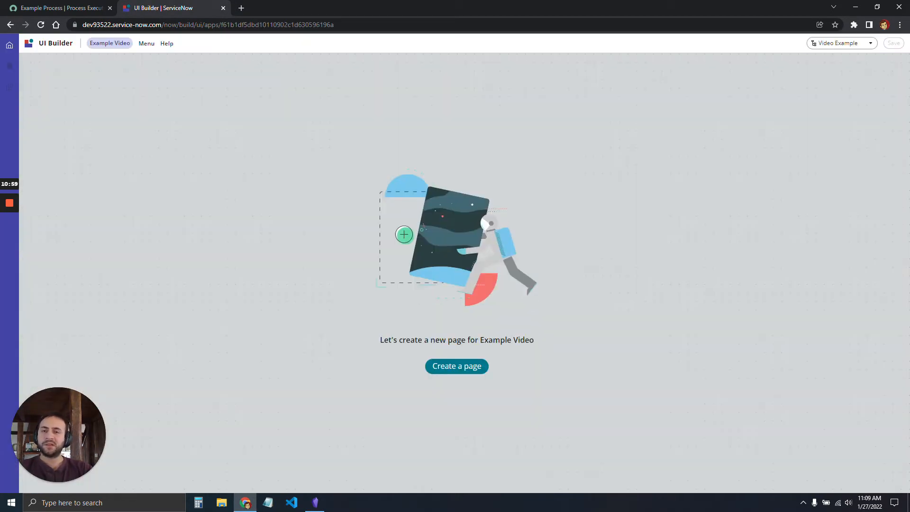
- Start a new page for the Example Video experience and name it "videoExample", with the matching path videoexample
{"action": "left_click", "coordinate": [456, 366]}
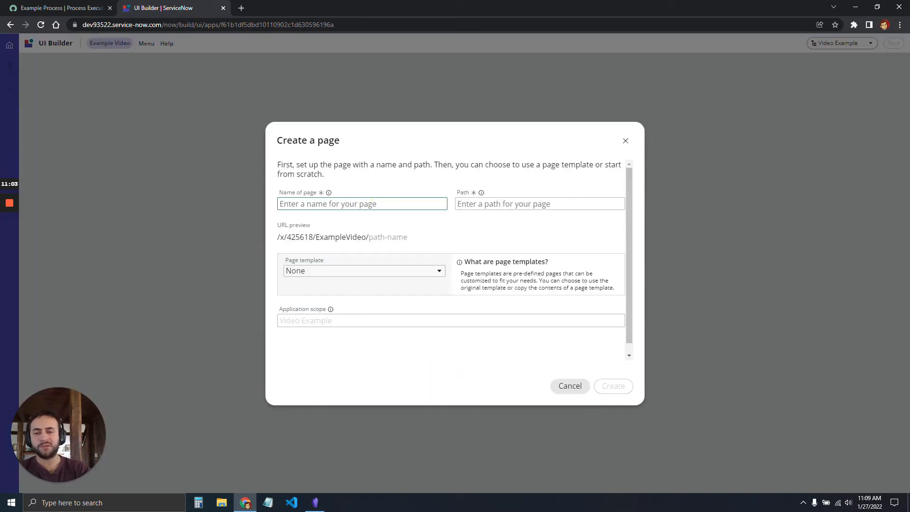
{"action": "type", "text": "Vide"}
{"action": "key", "text": "BackSpace"}
{"action": "key", "text": "BackSpace"}
{"action": "key", "text": "BackSpace"}
{"action": "key", "text": "BackSpace"}
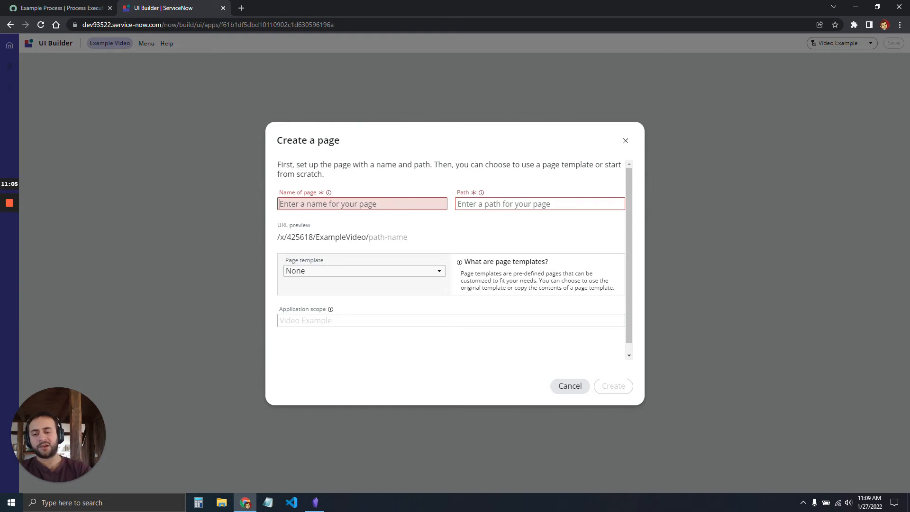
{"action": "type", "text": "Vide"}
{"action": "key", "text": "BackSpace"}
{"action": "key", "text": "BackSpace"}
{"action": "key", "text": "BackSpace"}
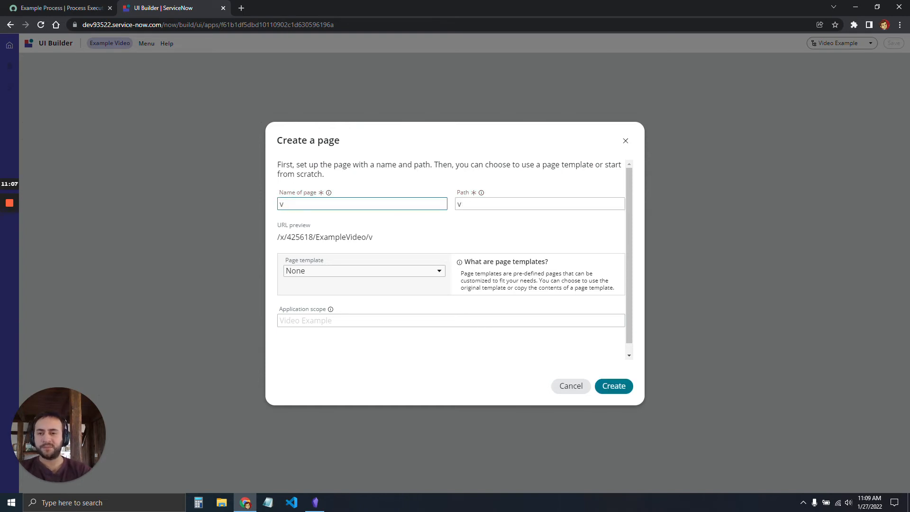
{"action": "type", "text": "ideo"}
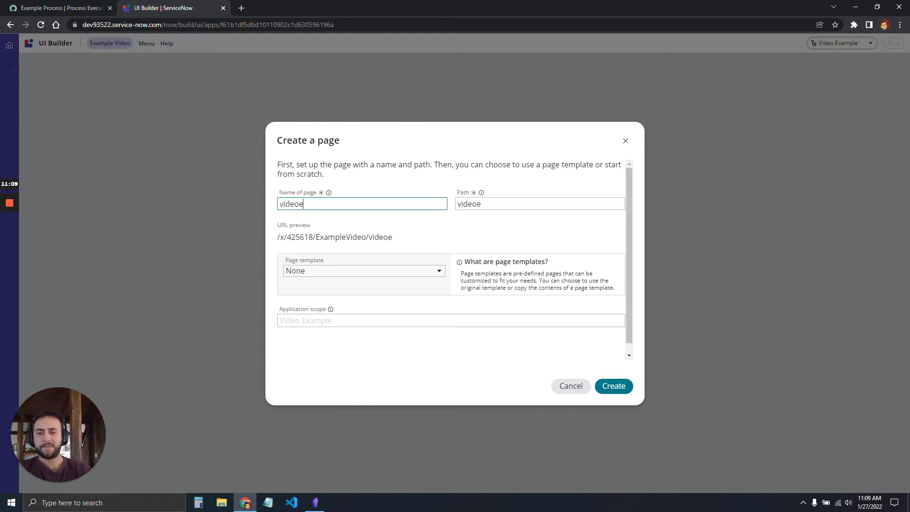
{"action": "type", "text": "Eaxample"}
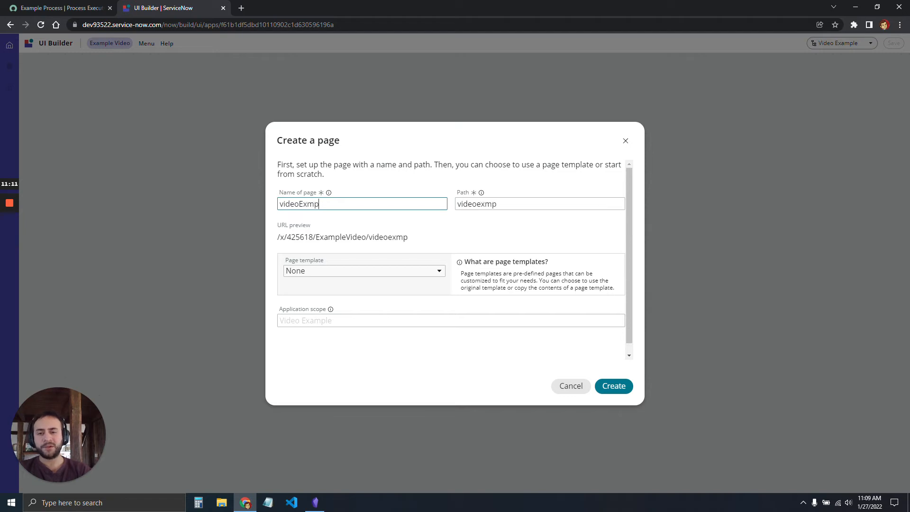
{"action": "key", "text": "BackSpace"}
{"action": "key", "text": "BackSpace"}
{"action": "key", "text": "BackSpace"}
{"action": "key", "text": "BackSpace"}
{"action": "key", "text": "BackSpace"}
{"action": "type", "text": "ampe"}
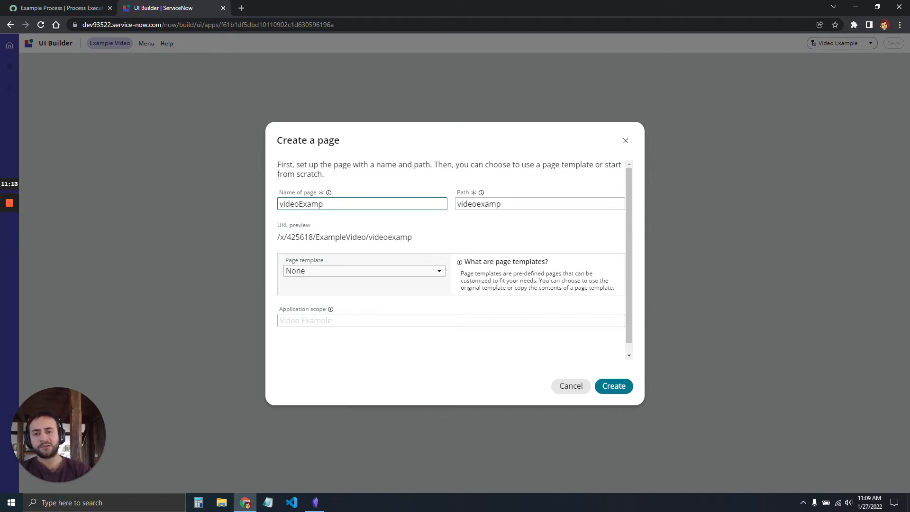
{"action": "key", "text": "BackSpace"}
{"action": "type", "text": "le"}
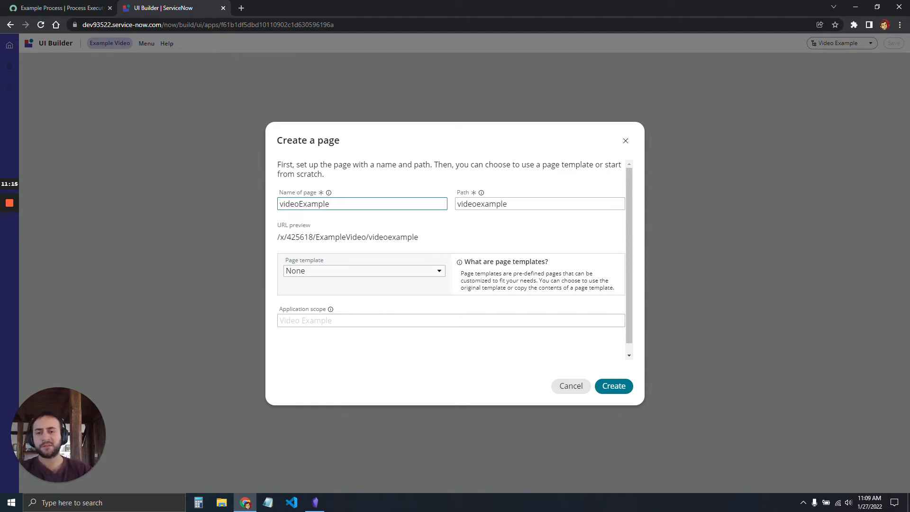
- Base the page on the original Record template and create it
{"action": "left_click", "coordinate": [304, 268]}
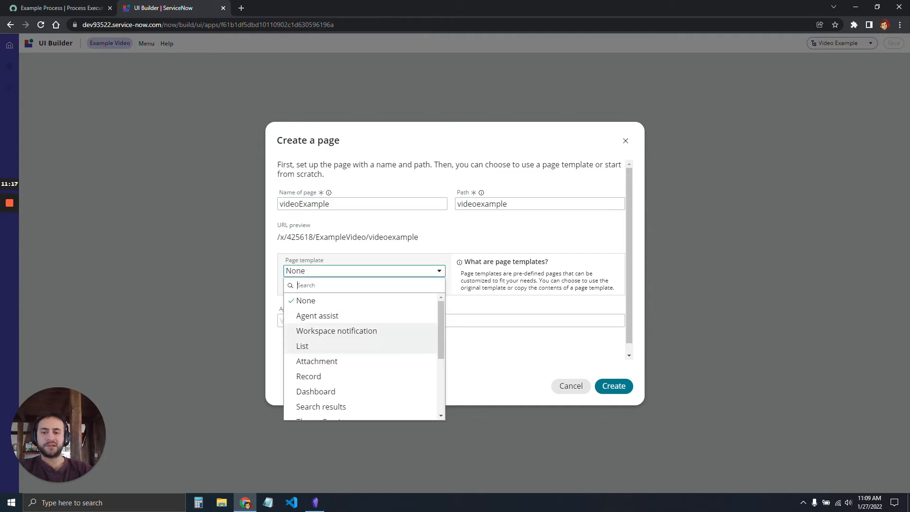
{"action": "left_click", "coordinate": [331, 376]}
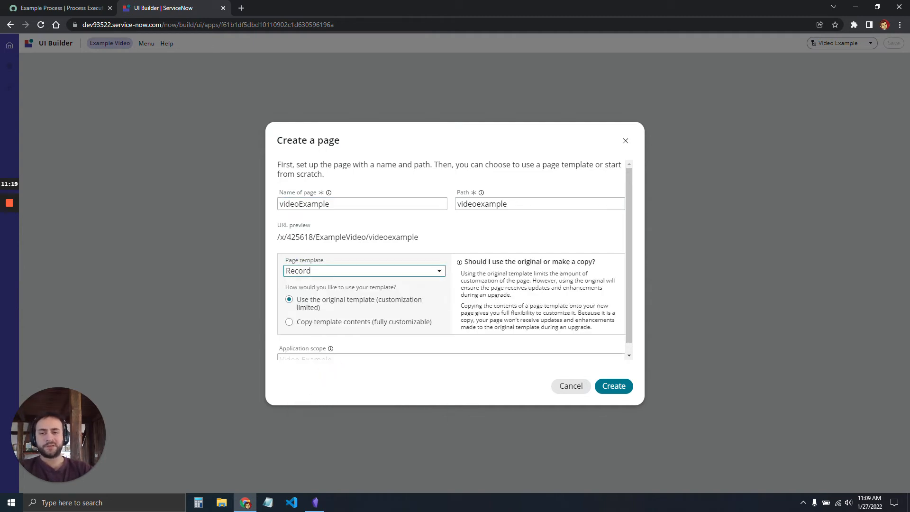
{"action": "scroll", "coordinate": [451, 260], "scroll_direction": "down", "scroll_amount": 1}
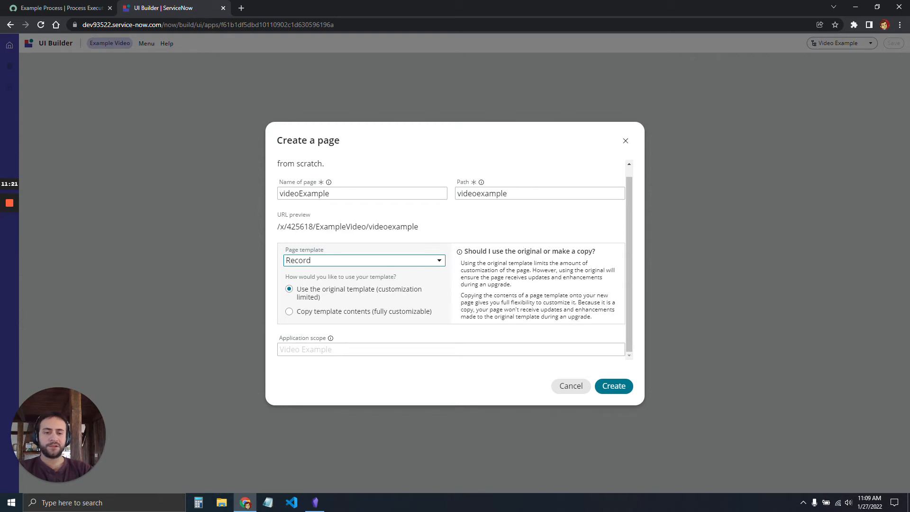
{"action": "left_click", "coordinate": [610, 386]}
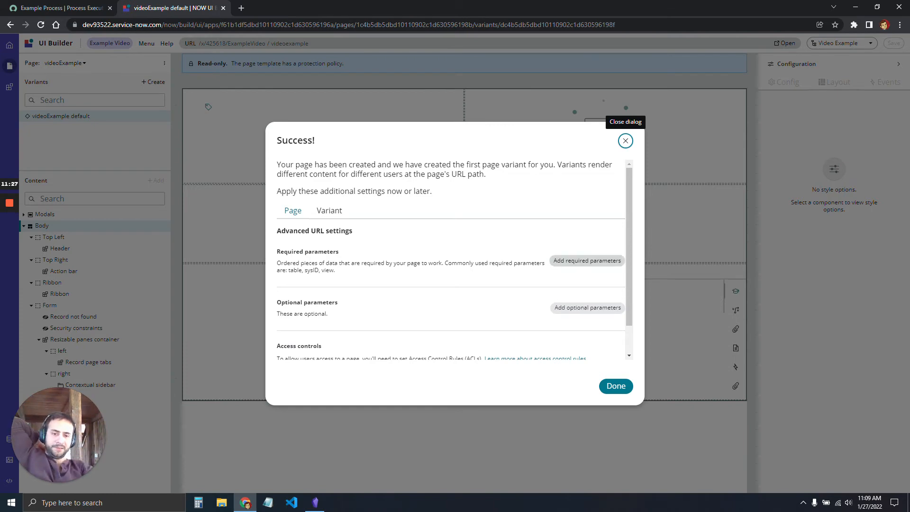
- Add the required parameters "table" and "sysId" to the page, save them and finish the page setup
{"action": "left_click", "coordinate": [586, 261]}
{"action": "left_click", "coordinate": [621, 234]}
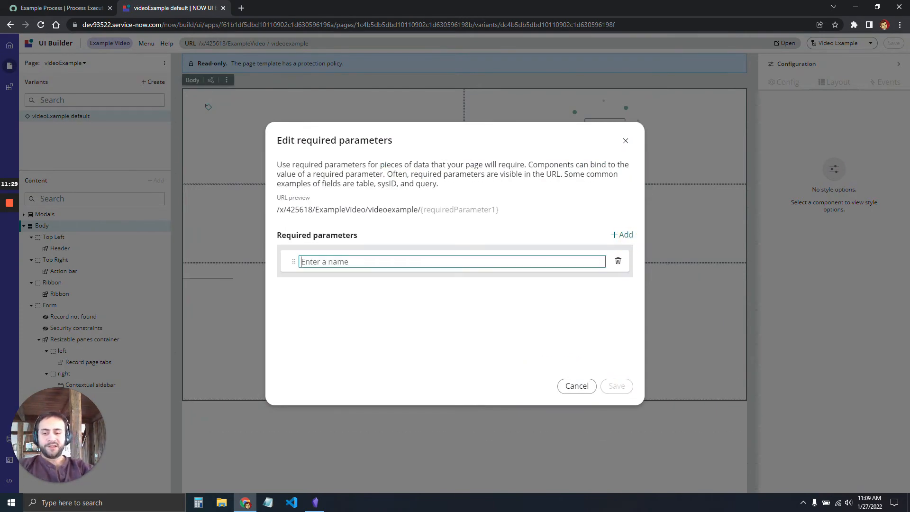
{"action": "type", "text": "table"}
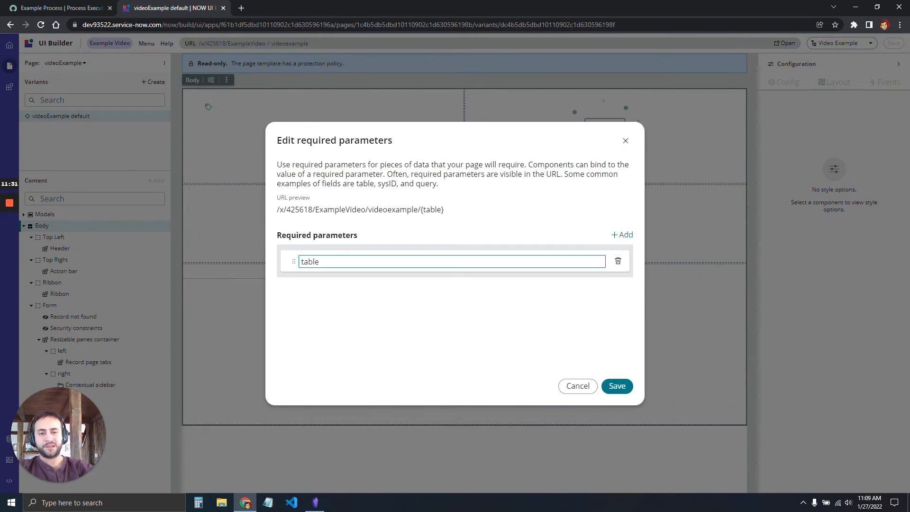
{"action": "left_click", "coordinate": [622, 234]}
{"action": "type", "text": "sysId"}
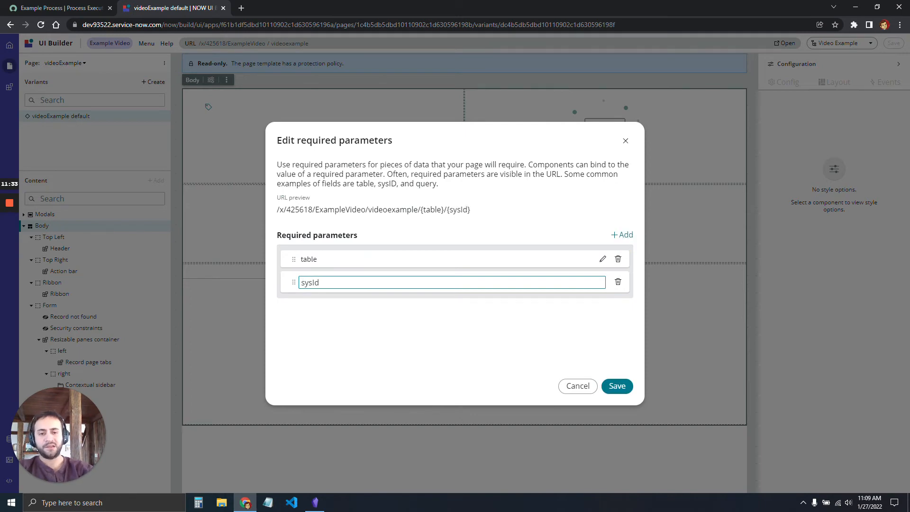
{"action": "left_click", "coordinate": [617, 385]}
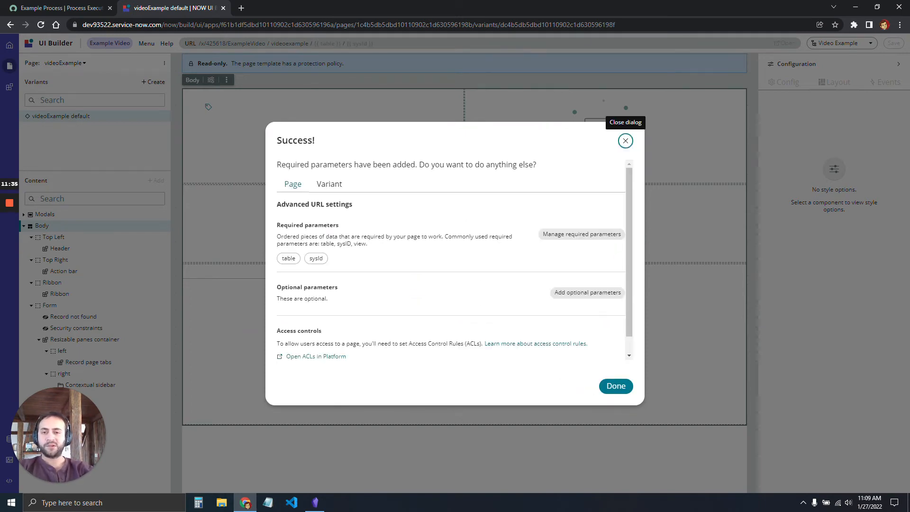
{"action": "left_click", "coordinate": [614, 386]}
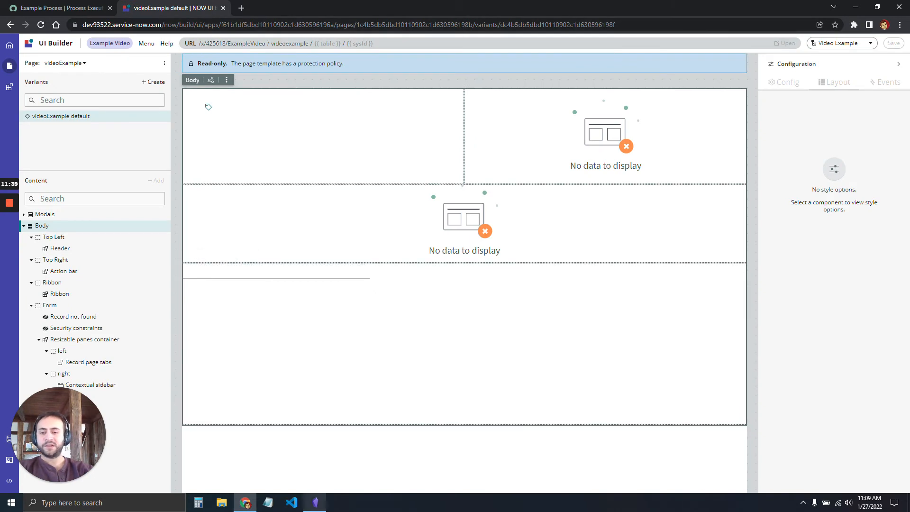
- Switch to the Auto Playbook note in Obsidian, copy the table name x_425618_video_exa and return to UI Builder
{"action": "left_click", "coordinate": [315, 502]}
{"action": "left_click_drag", "start_coordinate": [367, 262], "coordinate": [254, 271]}
{"action": "left_click", "coordinate": [378, 275]}
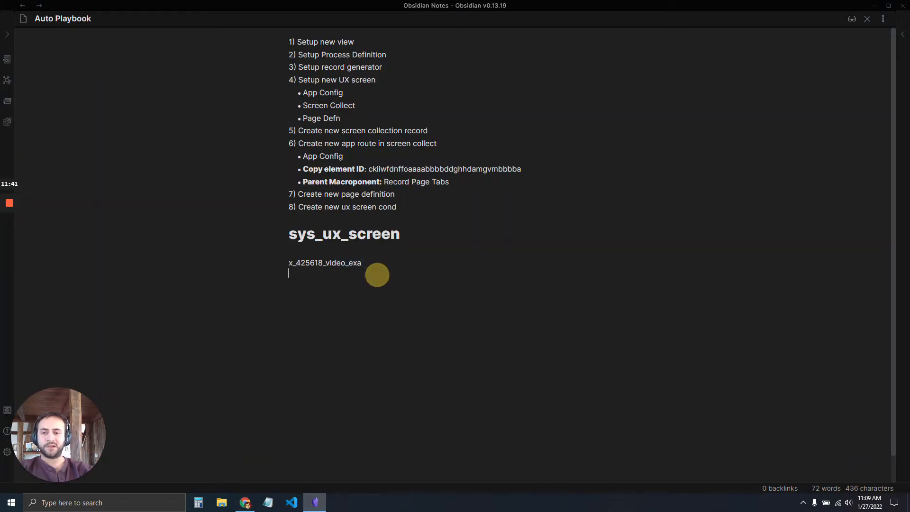
{"action": "left_click_drag", "start_coordinate": [377, 275], "coordinate": [284, 260]}
{"action": "key", "text": "ctrl+c"}
{"action": "key", "text": "alt+Tab"}
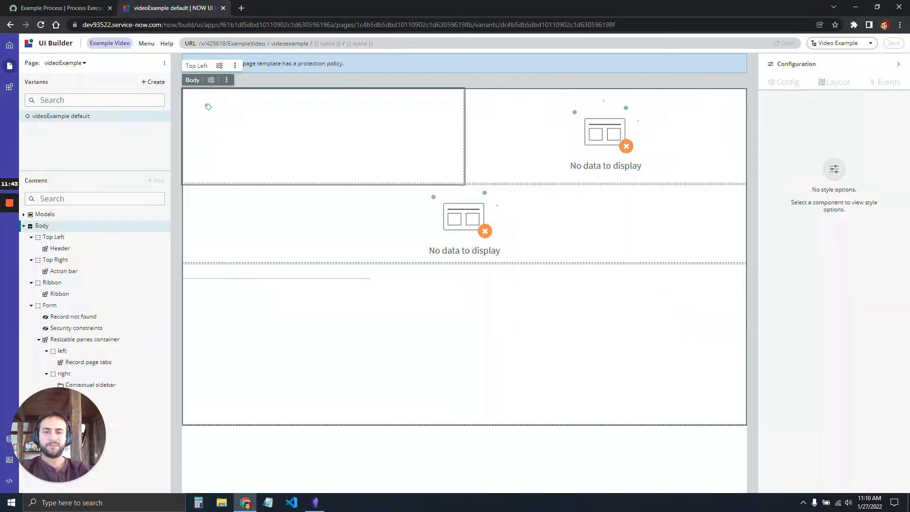
- Set the page's test values to table x_425618_video_exa and sysId -1, and save the page
{"action": "left_click", "coordinate": [327, 43]}
{"action": "key", "text": "ctrl+v"}
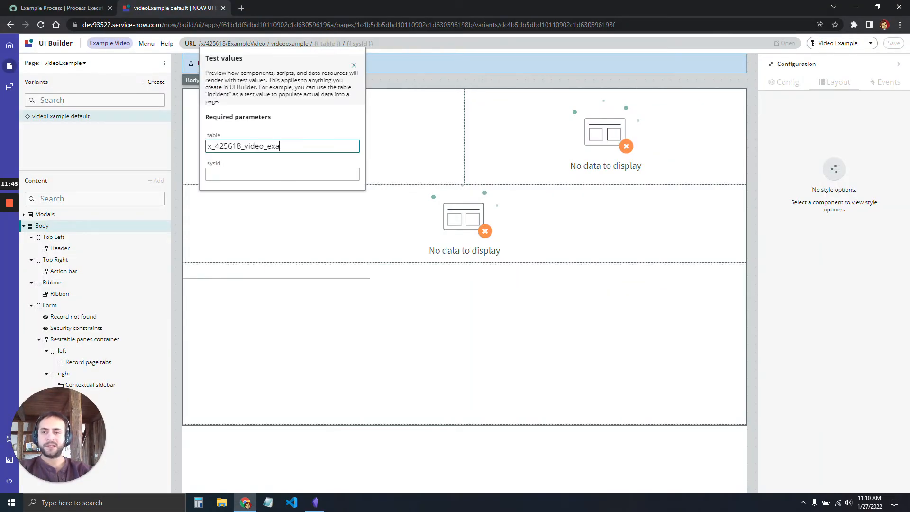
{"action": "left_click", "coordinate": [283, 174]}
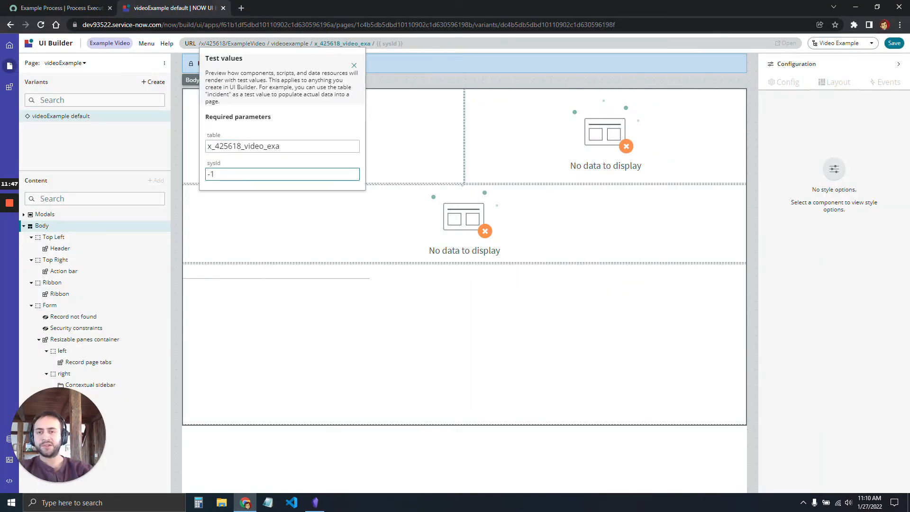
{"action": "left_click", "coordinate": [354, 65]}
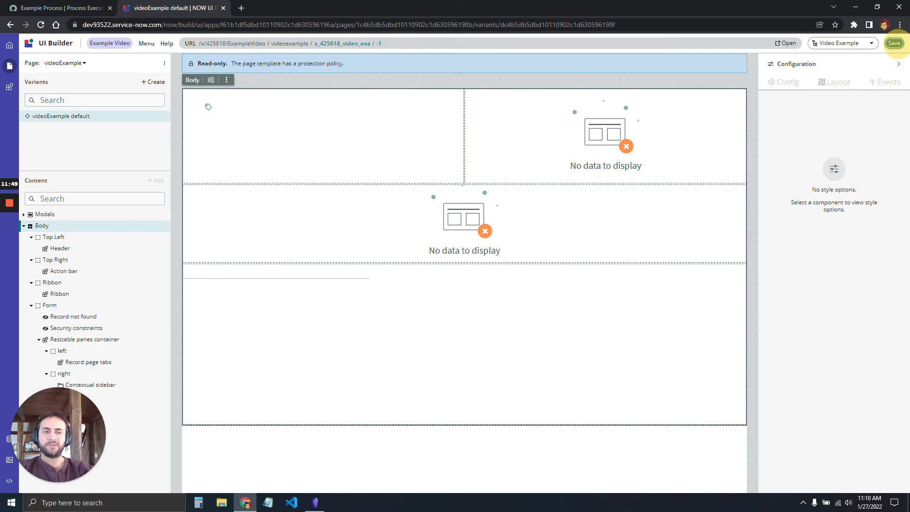
{"action": "left_click", "coordinate": [893, 43]}
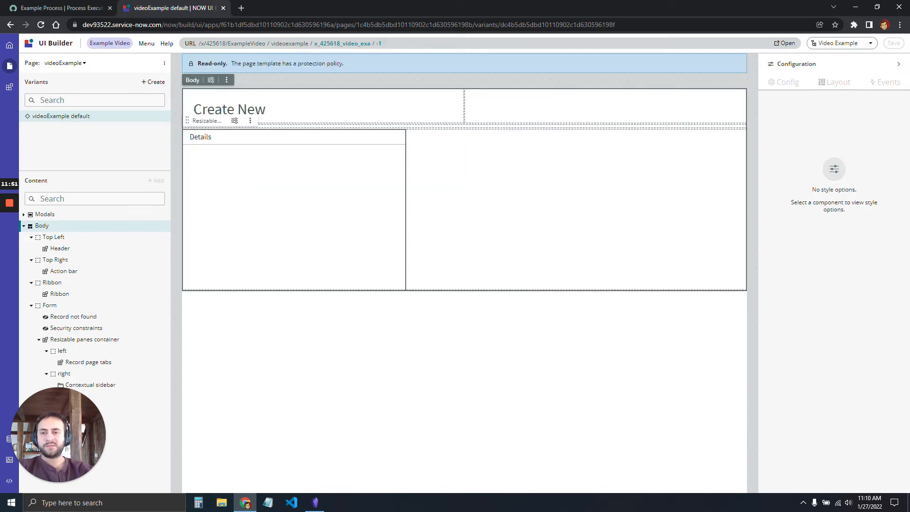
- Open the videoExample page in its own window, reload it to check how it renders and return to UI Builder
{"action": "left_click", "coordinate": [786, 43]}
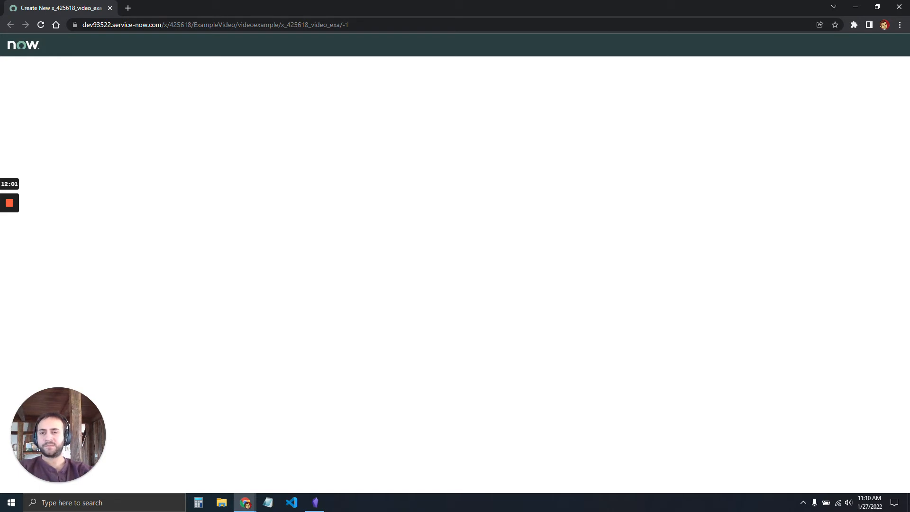
{"action": "key", "text": "alt+Tab"}
{"action": "key", "text": "alt+Tab"}
{"action": "key", "text": "F5"}
{"action": "key", "text": "alt+Tab"}
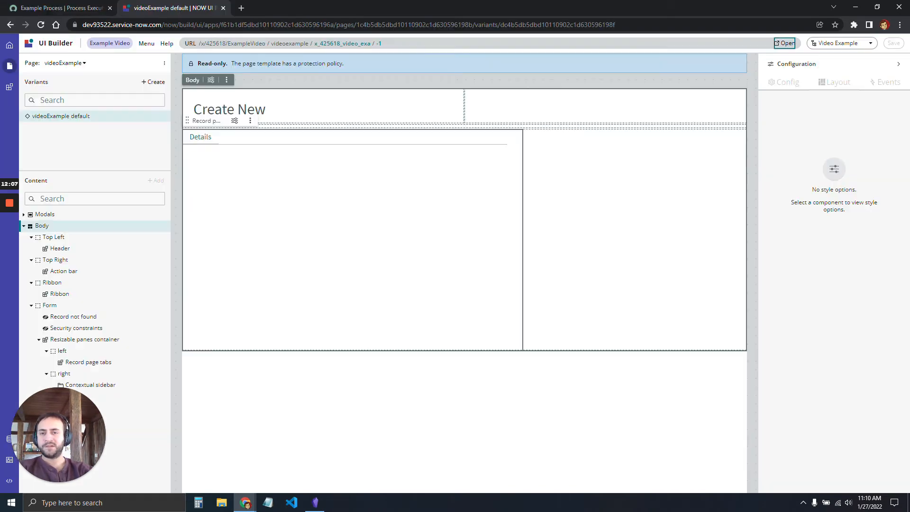
- Examine the table and sysId parts of the videoExample page's URL in its separate window
{"action": "left_click", "coordinate": [359, 152]}
{"action": "key", "text": "alt+Tab"}
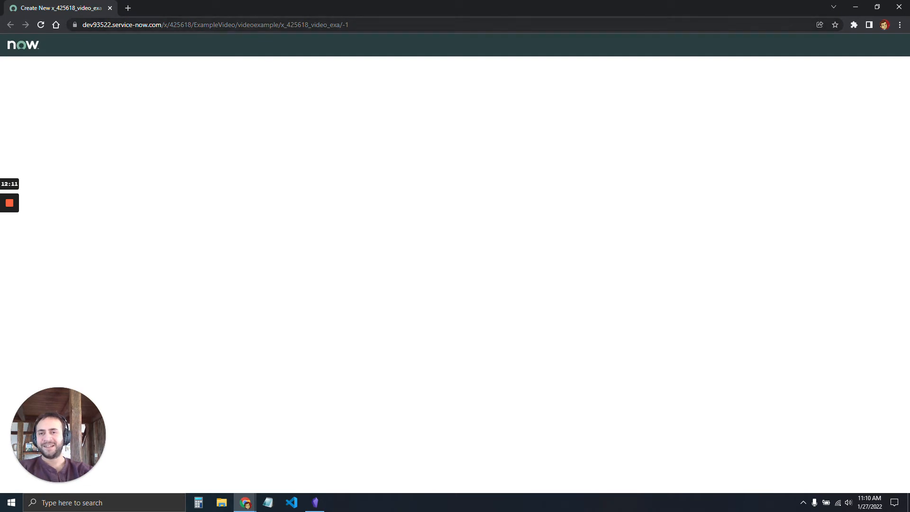
{"action": "left_click_drag", "start_coordinate": [195, 24], "coordinate": [371, 22]}
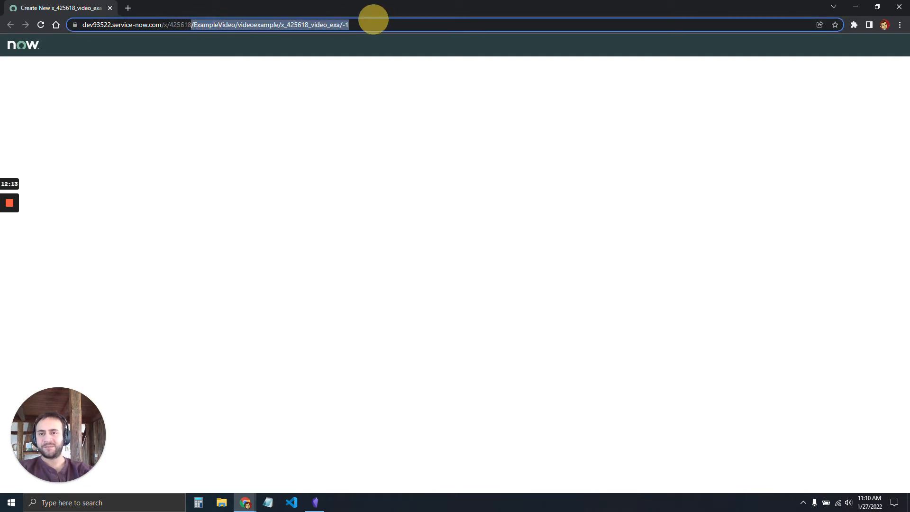
{"action": "left_click", "coordinate": [300, 24]}
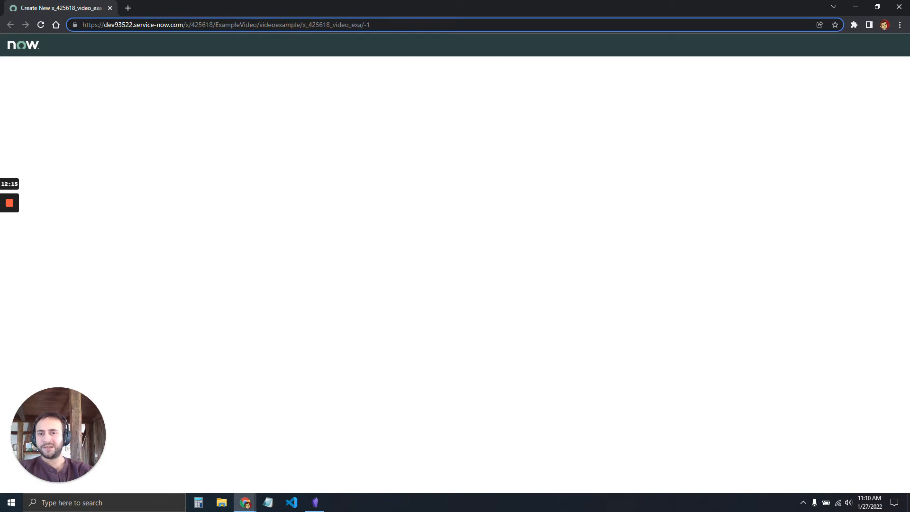
{"action": "left_click_drag", "start_coordinate": [301, 24], "coordinate": [325, 21]}
{"action": "left_click", "coordinate": [420, 24]}
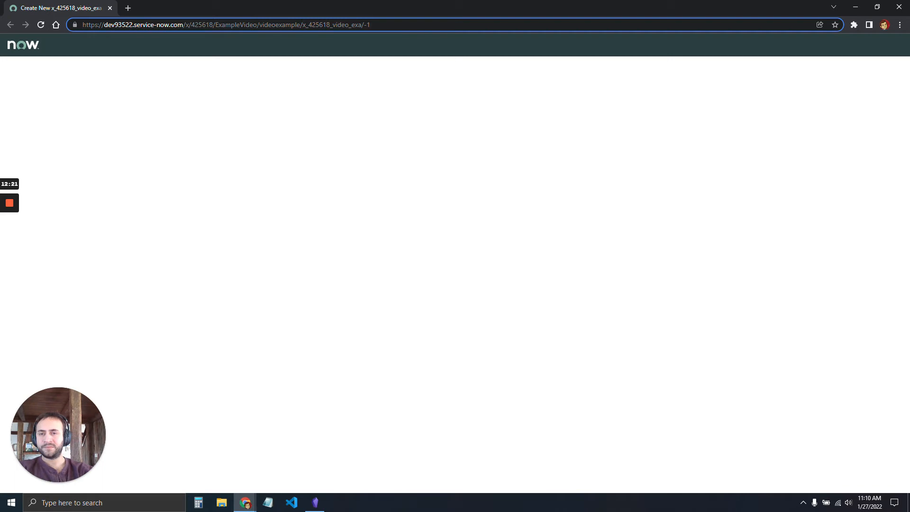
- Return to the ServiceNow Tables list and copy the Test Table's name, x_425618_video_exa_test_table
{"action": "key", "text": "alt+Tab"}
{"action": "key", "text": "alt+Tab"}
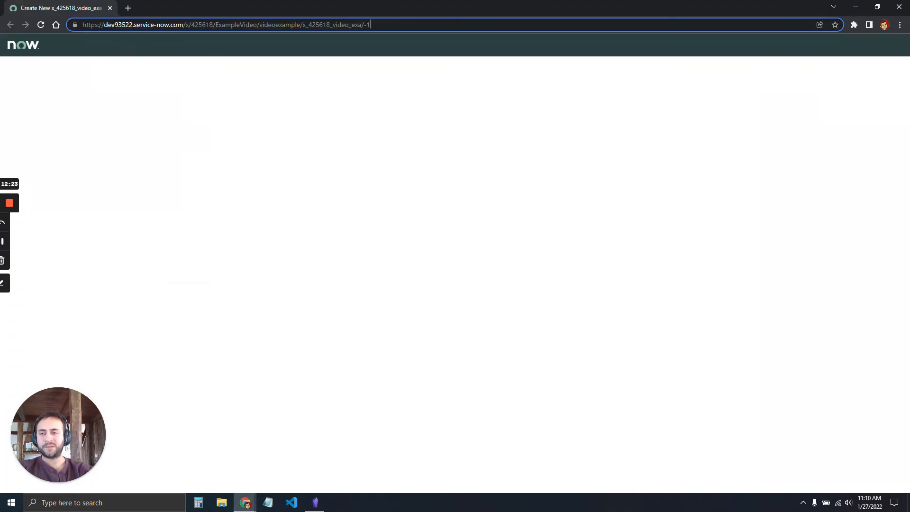
{"action": "left_click", "coordinate": [9, 241]}
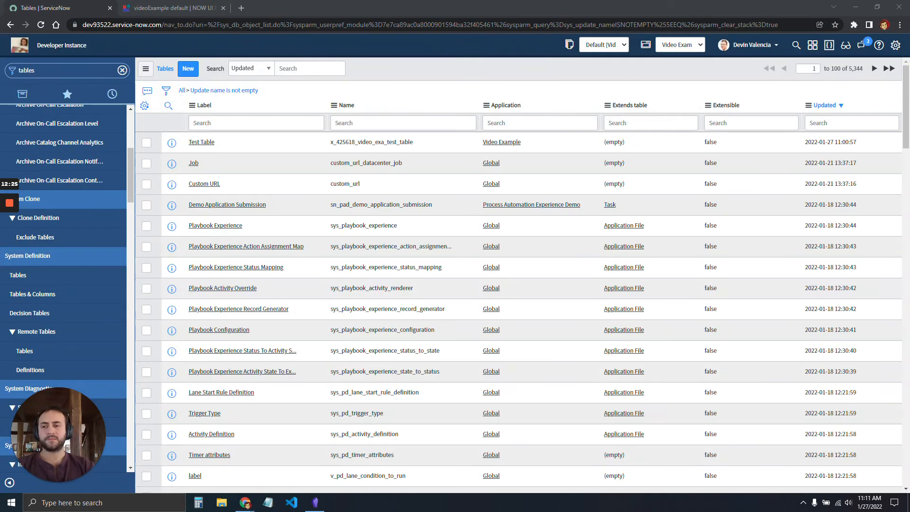
{"action": "left_click", "coordinate": [294, 142]}
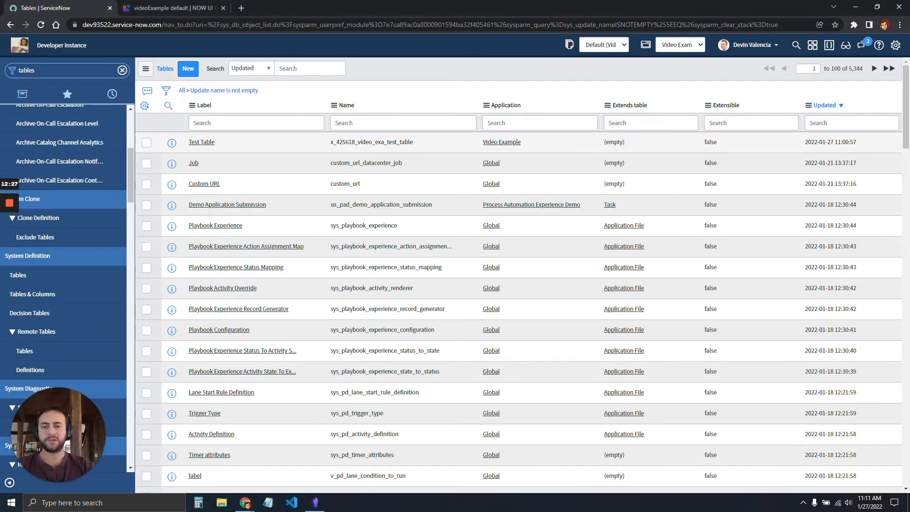
{"action": "double_click", "coordinate": [344, 142]}
{"action": "key", "text": "ctrl+c"}
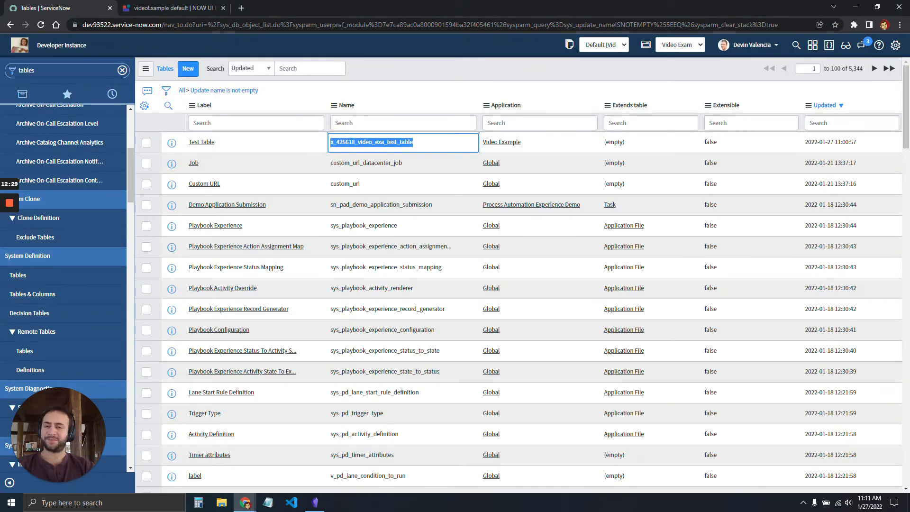
- In UI Builder, set the page's table test value to x_425618_video_exa_test_table and save the page
{"action": "left_click", "coordinate": [186, 5]}
{"action": "double_click", "coordinate": [324, 146]}
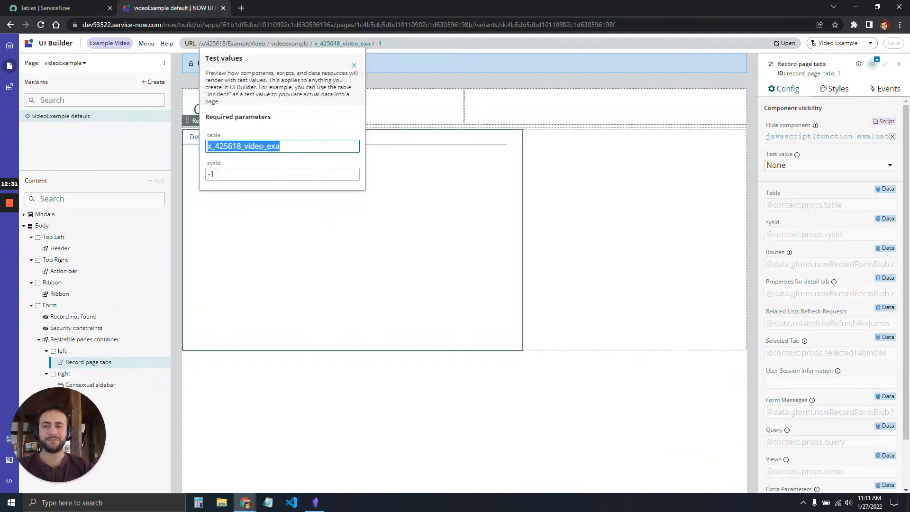
{"action": "key", "text": "ctrl+v"}
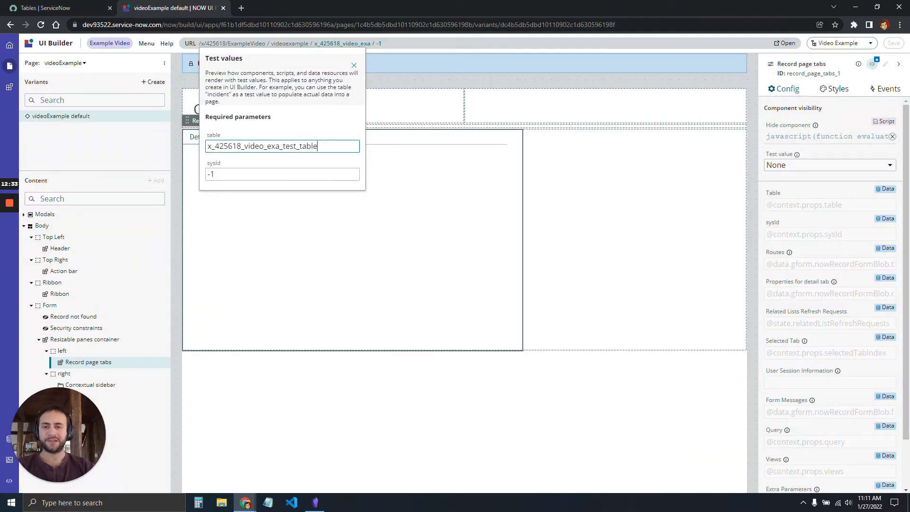
{"action": "key", "text": "Return"}
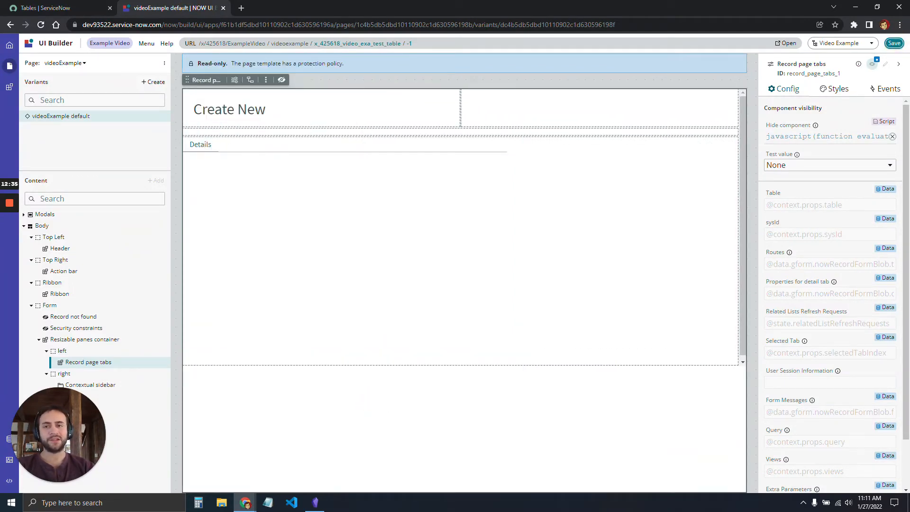
{"action": "key", "text": "ctrl+s"}
- Open the saved videoExample page in a new tab and check its Details form with the Test1 and Test2 fields
{"action": "key", "text": "alt+Tab"}
{"action": "key", "text": "alt+Tab"}
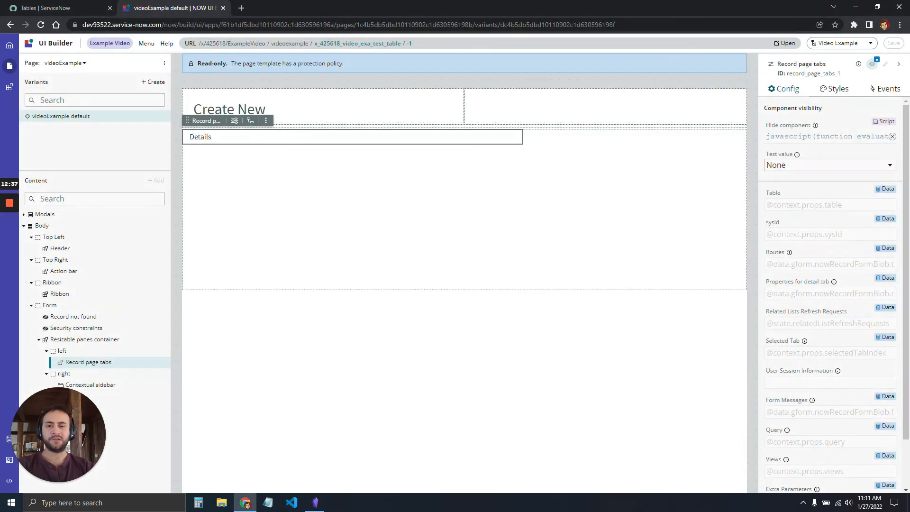
{"action": "left_click", "coordinate": [784, 42]}
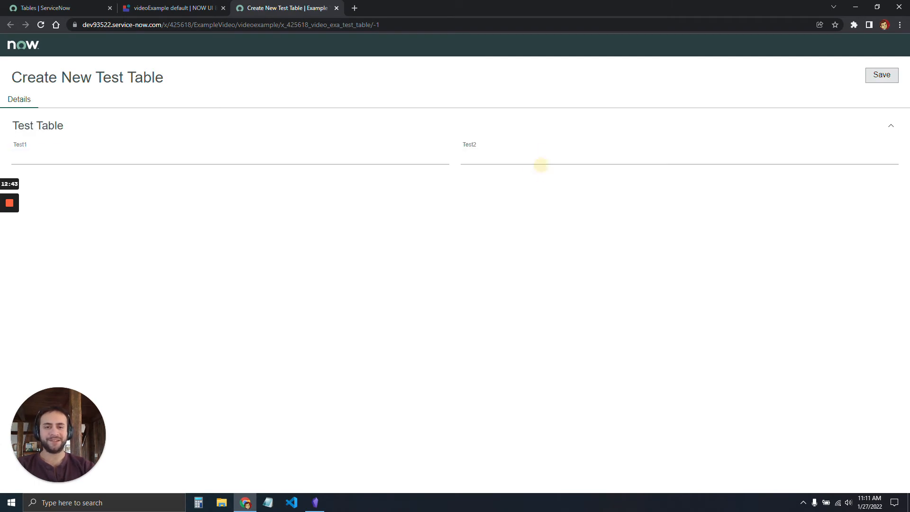
{"action": "left_click", "coordinate": [554, 151]}
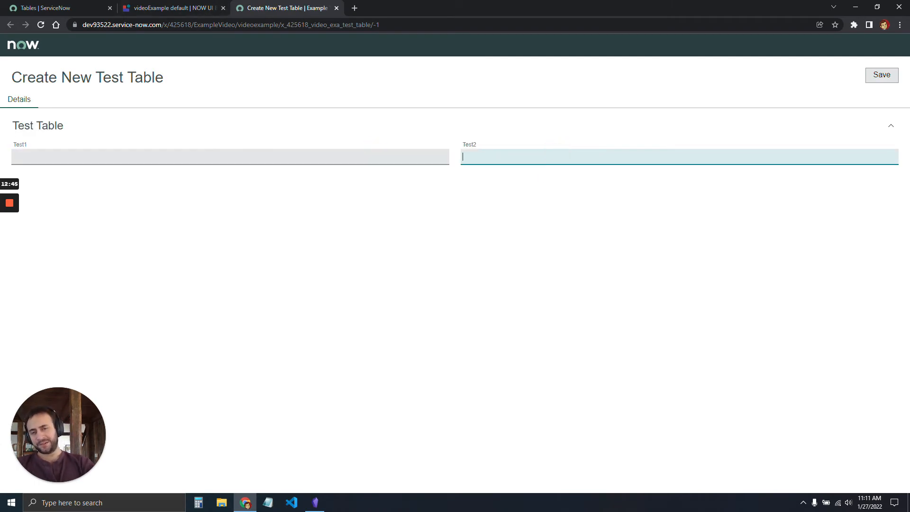
{"action": "left_click", "coordinate": [379, 154]}
{"action": "left_click", "coordinate": [19, 99]}
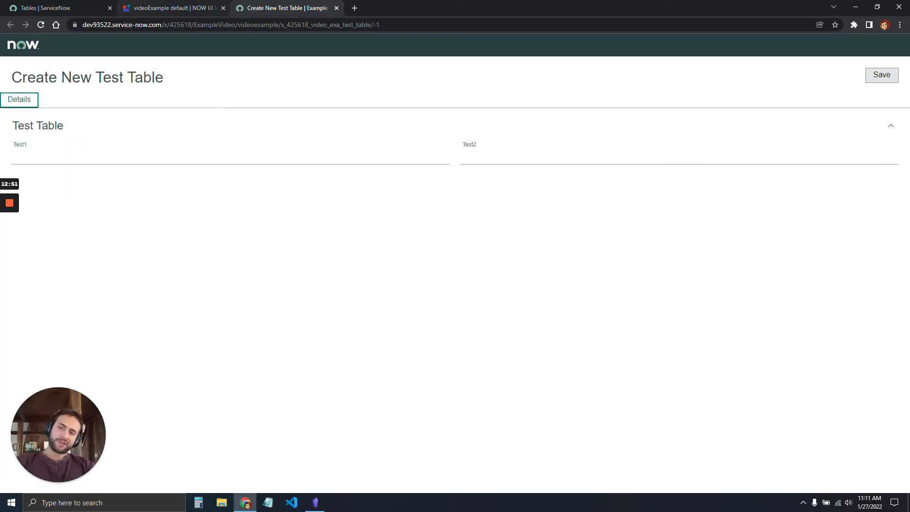
- Detach the Create New Test Table page into its own window and close the UI Builder tab
{"action": "left_click", "coordinate": [170, 5]}
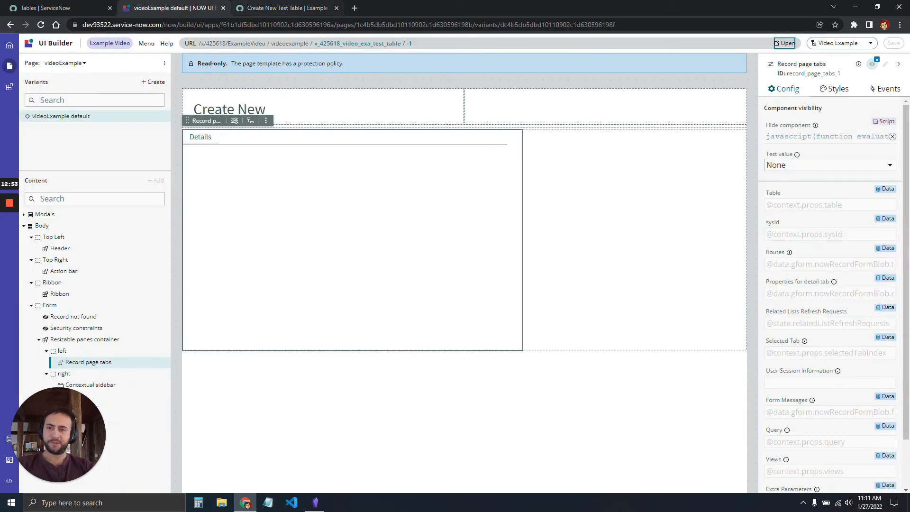
{"action": "left_click", "coordinate": [245, 6]}
{"action": "left_click", "coordinate": [212, 5]}
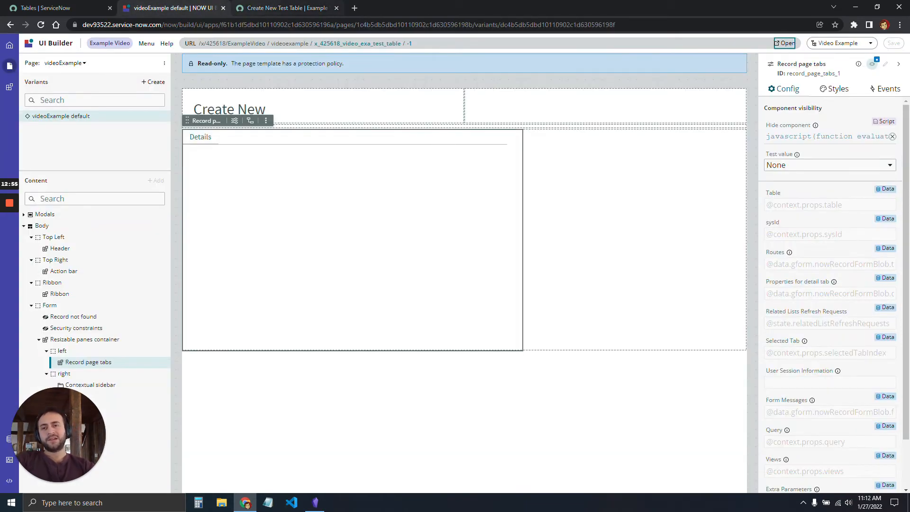
{"action": "left_click_drag", "start_coordinate": [295, 7], "coordinate": [357, 87]}
{"action": "key", "text": "alt+Tab"}
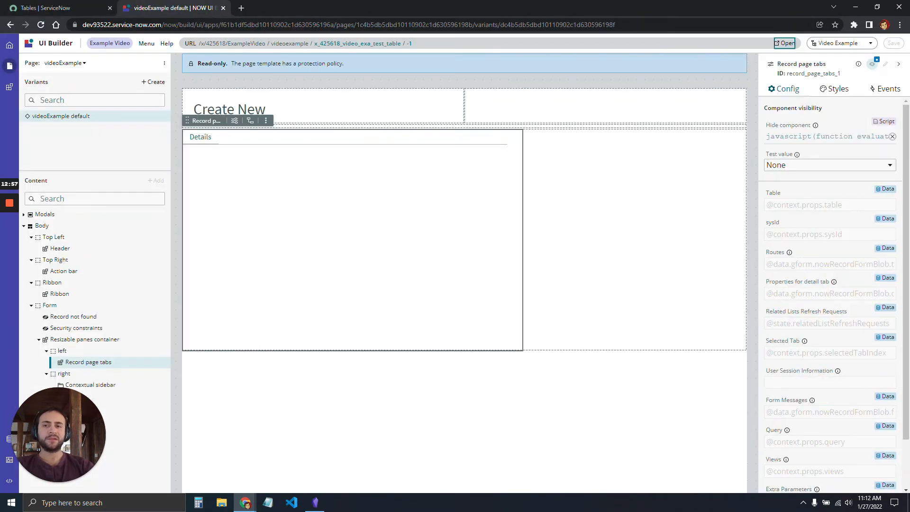
{"action": "left_click", "coordinate": [222, 7]}
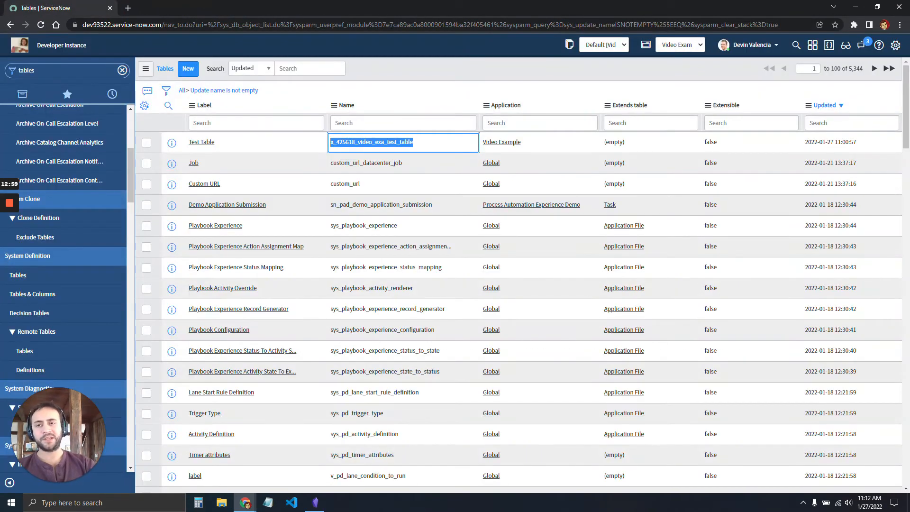
- Switch to the Auto Playbook note in Obsidian and copy the table name sys_ux_screen from its heading
{"action": "left_click", "coordinate": [409, 103]}
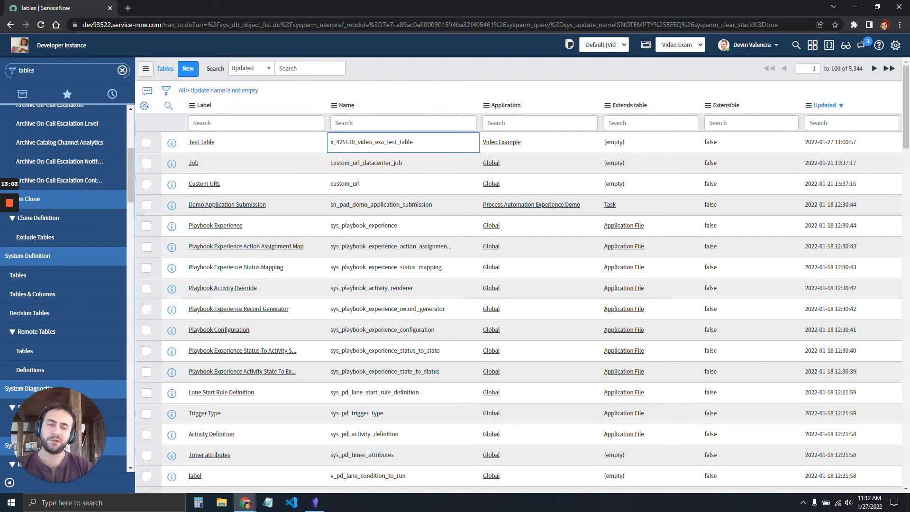
{"action": "key", "text": "alt+Tab"}
{"action": "key", "text": "alt+Tab"}
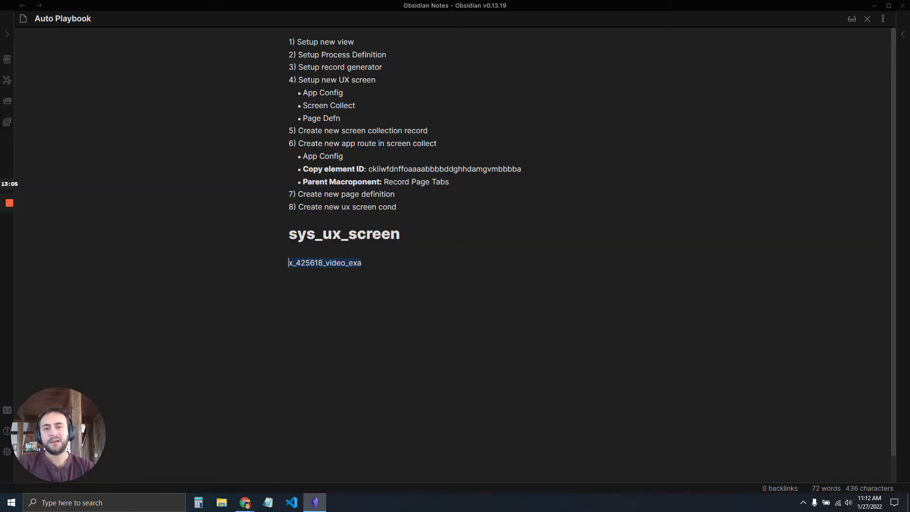
{"action": "left_click", "coordinate": [377, 81]}
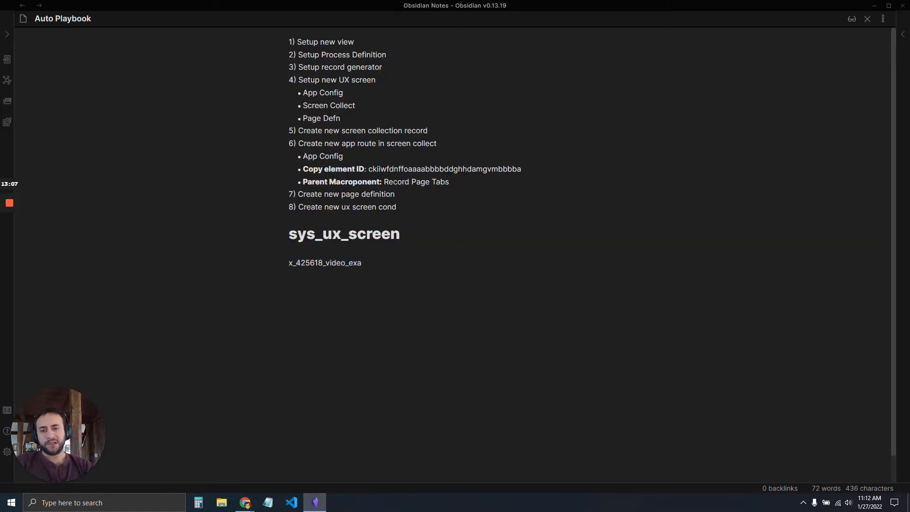
{"action": "left_click_drag", "start_coordinate": [413, 234], "coordinate": [301, 233]}
{"action": "key", "text": "ctrl+c"}
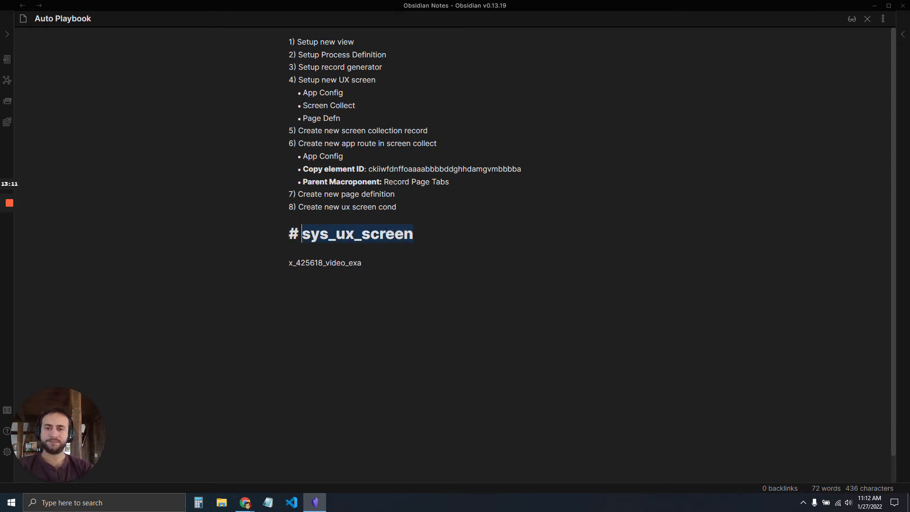
{"action": "left_click", "coordinate": [503, 260]}
- Return to ServiceNow and open the UX Screens list by entering sys_ux_screen.list in the navigator filter
{"action": "key", "text": "alt+Tab"}
{"action": "double_click", "coordinate": [62, 72]}
{"action": "key", "text": "ctrl+v"}
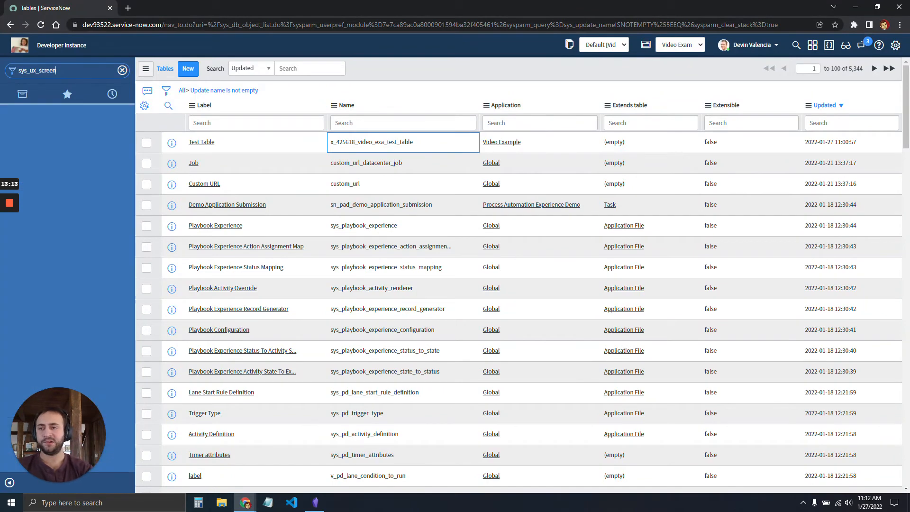
{"action": "type", "text": ".list"}
{"action": "key", "text": "Return"}
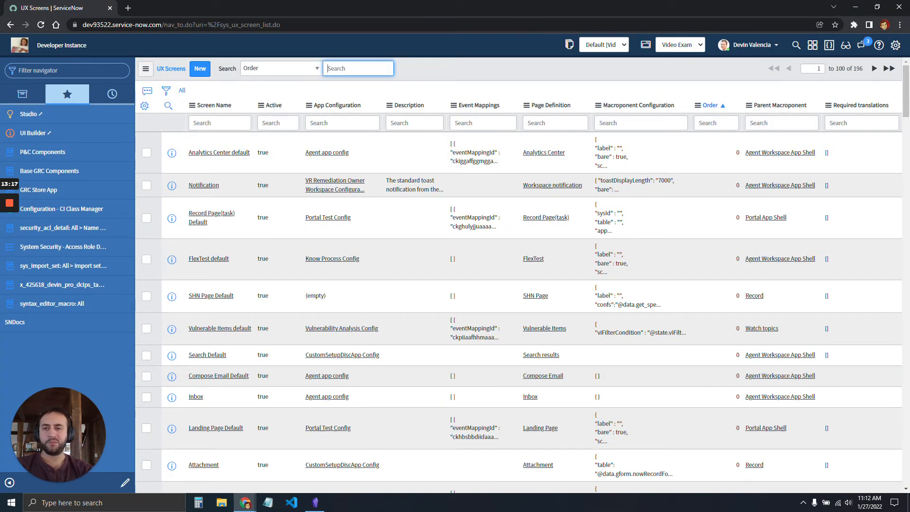
- Filter the UX Screens by screen name Playbook and open the Playbook record that uses Playbook Workspace Demo Config
{"action": "left_click", "coordinate": [216, 122]}
{"action": "type", "text": "Playb"}
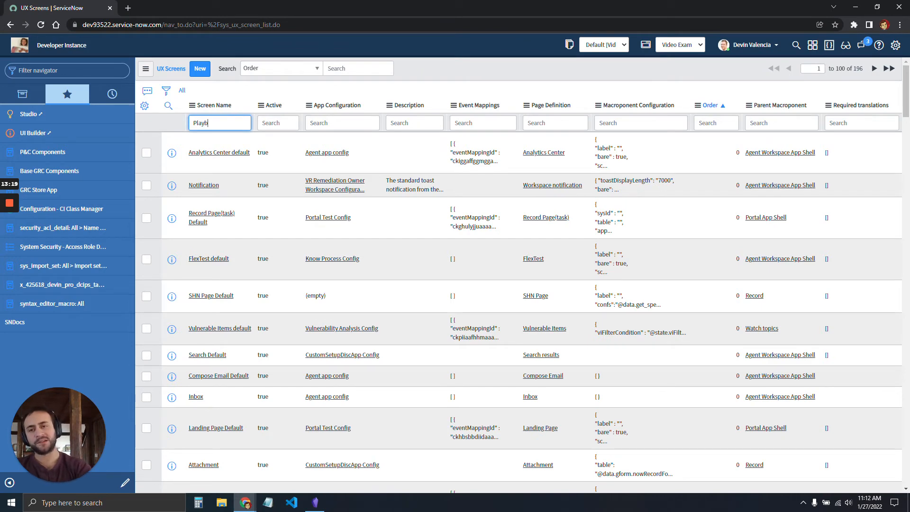
{"action": "type", "text": "ook"}
{"action": "key", "text": "Return"}
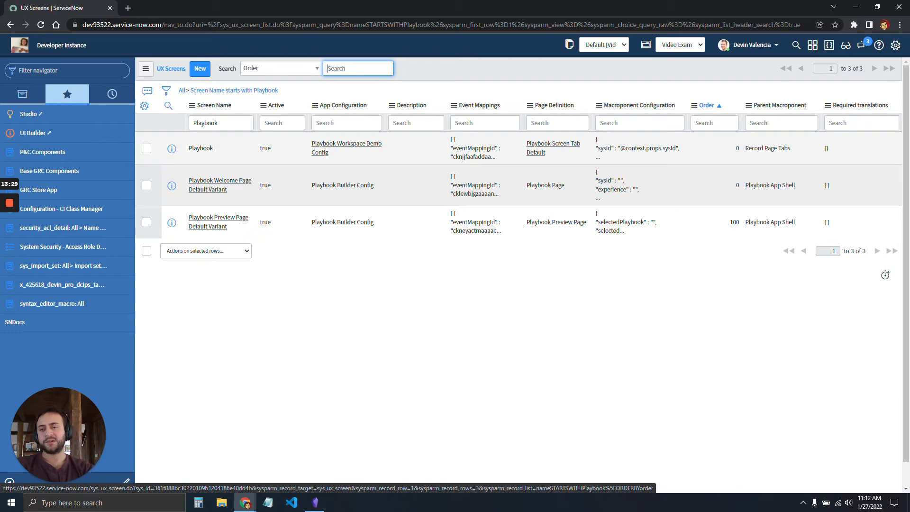
{"action": "left_click", "coordinate": [201, 148]}
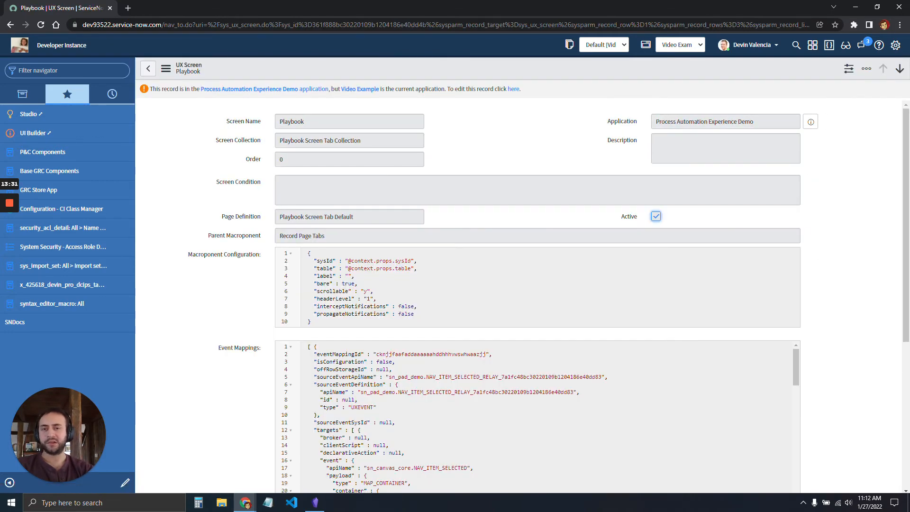
- Review the Playbook record's Screen Collection, Page Definition, App Configuration and UX Screen Conditions
{"action": "scroll", "coordinate": [521, 298], "scroll_direction": "down", "scroll_amount": 5}
{"action": "scroll", "coordinate": [521, 299], "scroll_direction": "up", "scroll_amount": 5}
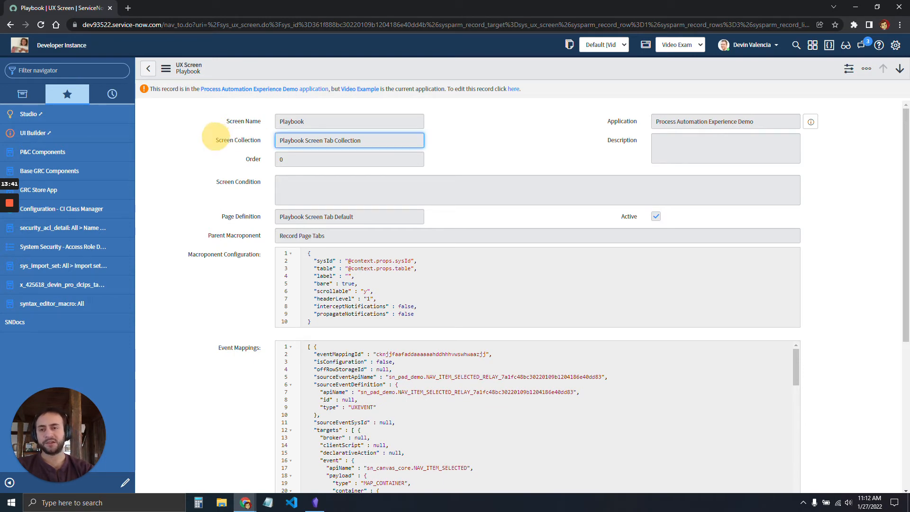
{"action": "left_click_drag", "start_coordinate": [263, 217], "coordinate": [226, 236]}
{"action": "left_click", "coordinate": [229, 217]}
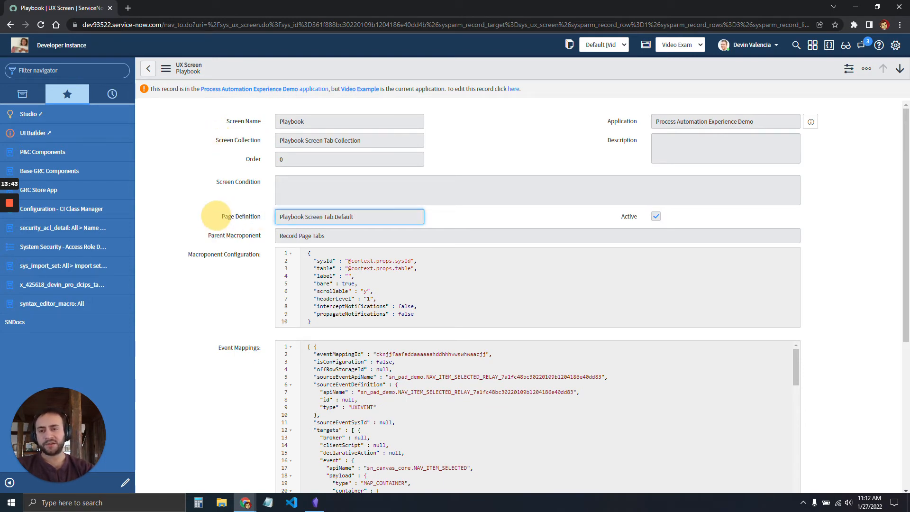
{"action": "scroll", "coordinate": [225, 217], "scroll_direction": "down", "scroll_amount": 5}
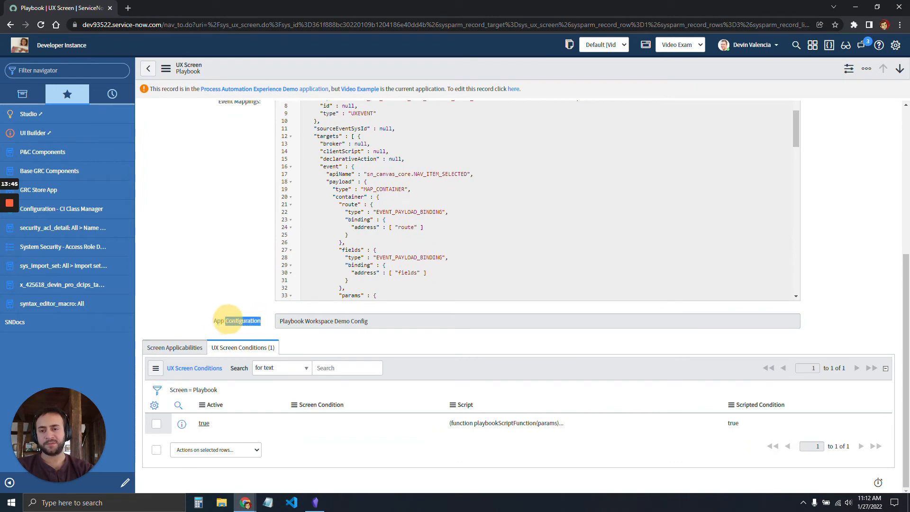
{"action": "left_click", "coordinate": [222, 320]}
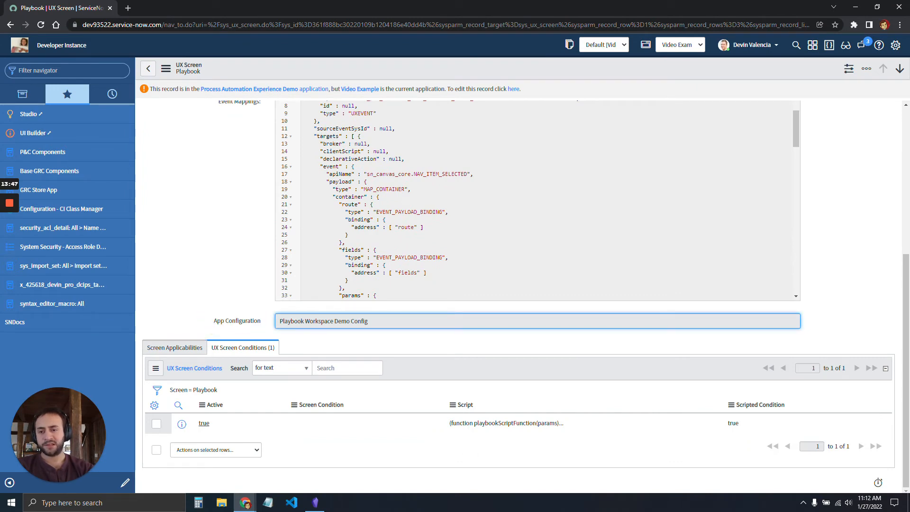
{"action": "scroll", "coordinate": [521, 298], "scroll_direction": "up", "scroll_amount": 10}
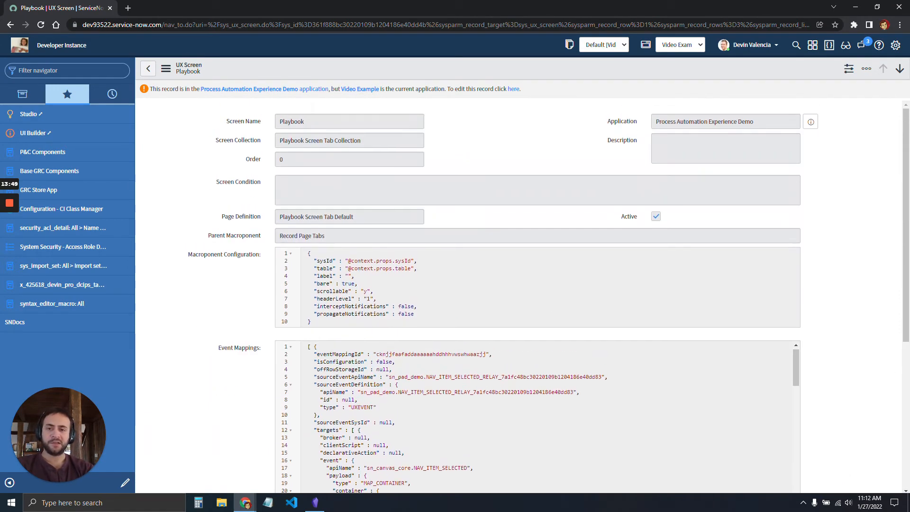
- Insert a copy of the demo Playbook UX screen into the Video Example application and stay on the new record
{"action": "right_click", "coordinate": [566, 70]}
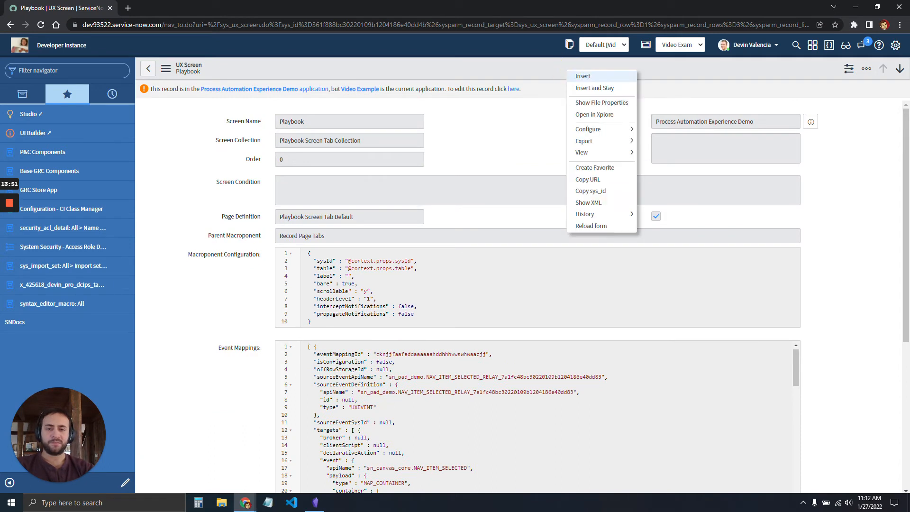
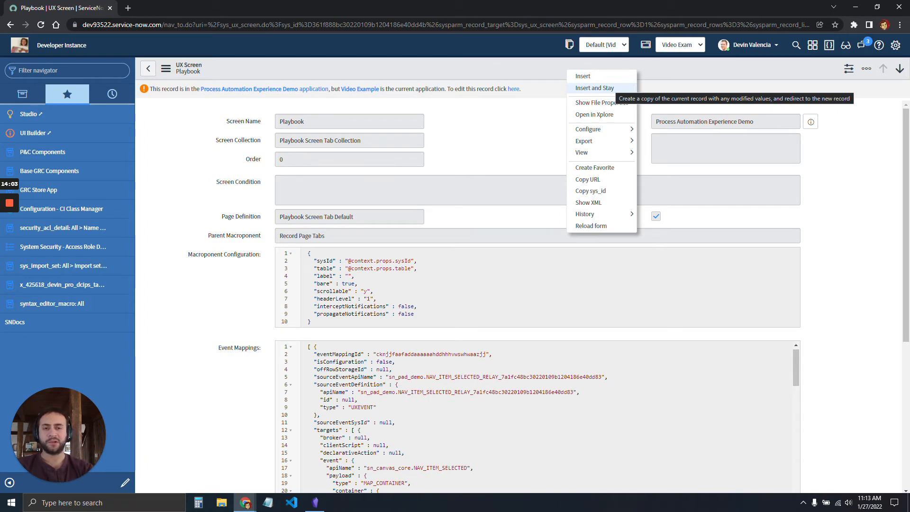
{"action": "left_click", "coordinate": [594, 87]}
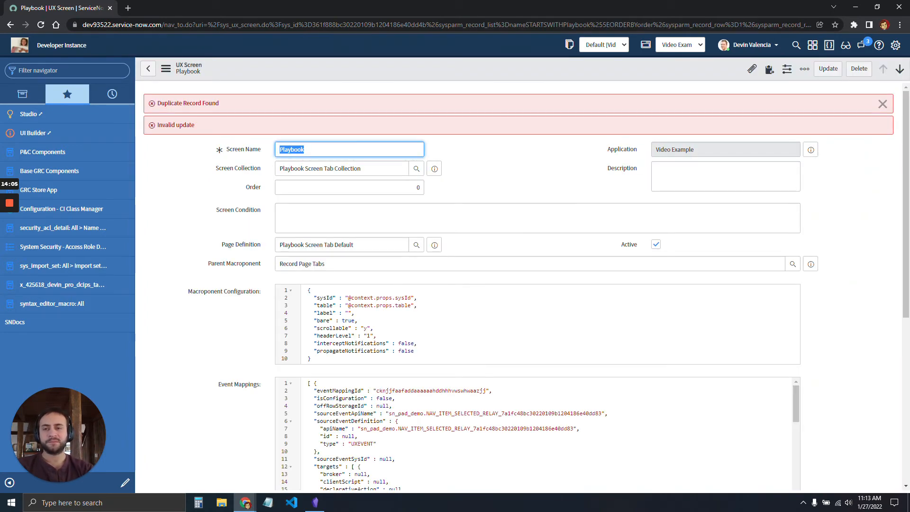
{"action": "left_click", "coordinate": [331, 149]}
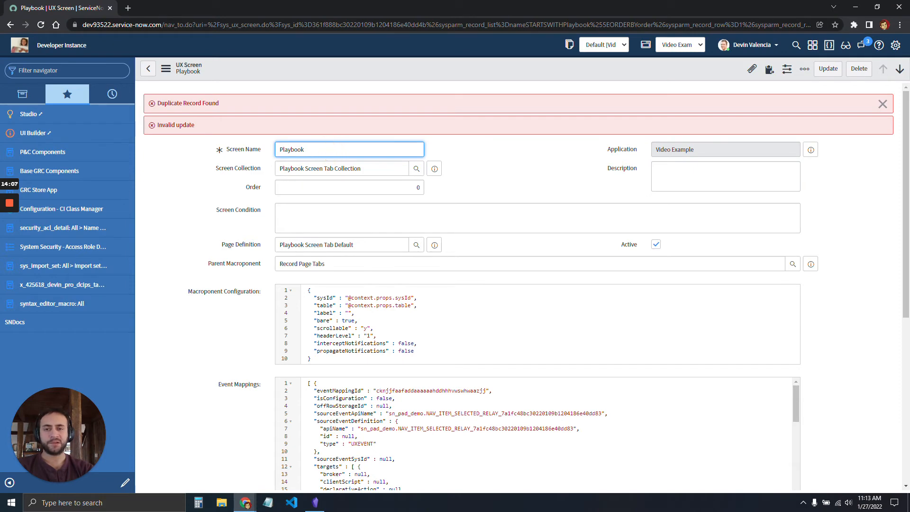
{"action": "left_click", "coordinate": [882, 103]}
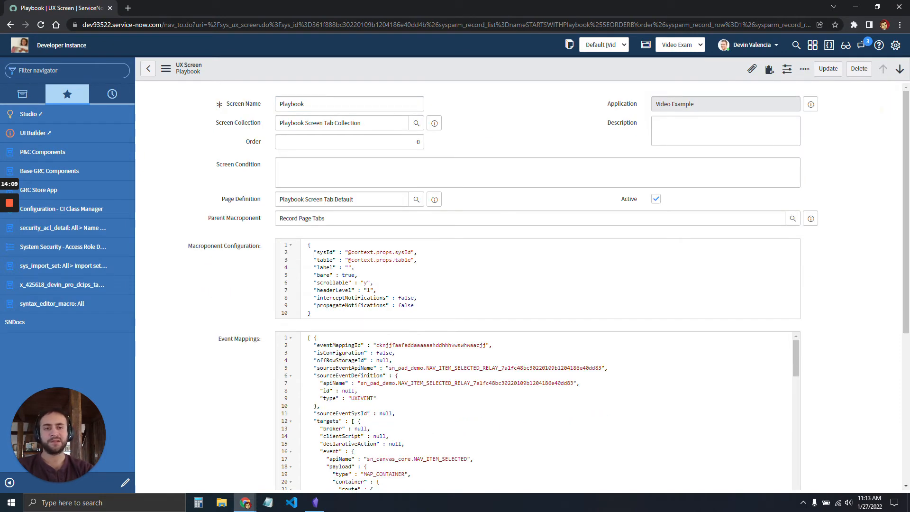
{"action": "left_click_drag", "start_coordinate": [716, 104], "coordinate": [566, 111]}
{"action": "left_click", "coordinate": [854, 162]}
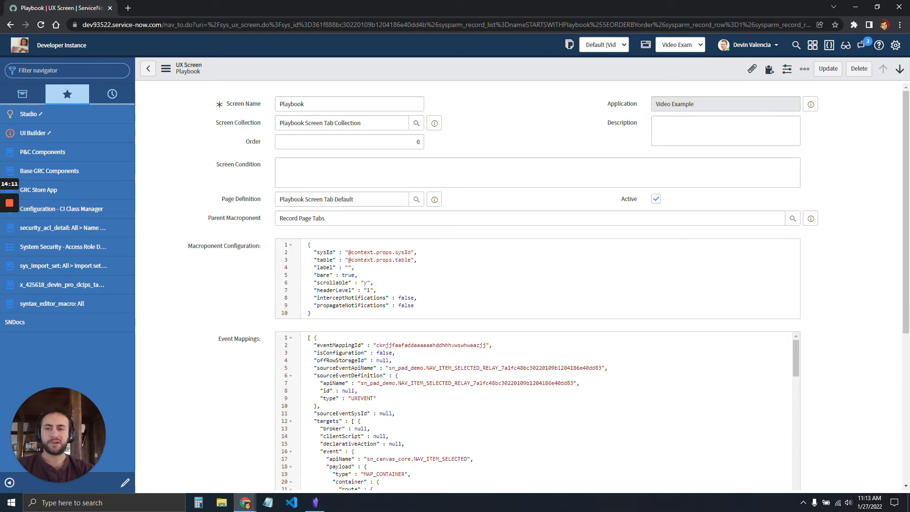
- Open the Playbook screen's referenced Screen Collection record, Playbook Screen Tab Collection, in a separate browser window
{"action": "left_click_drag", "start_coordinate": [374, 123], "coordinate": [138, 94]}
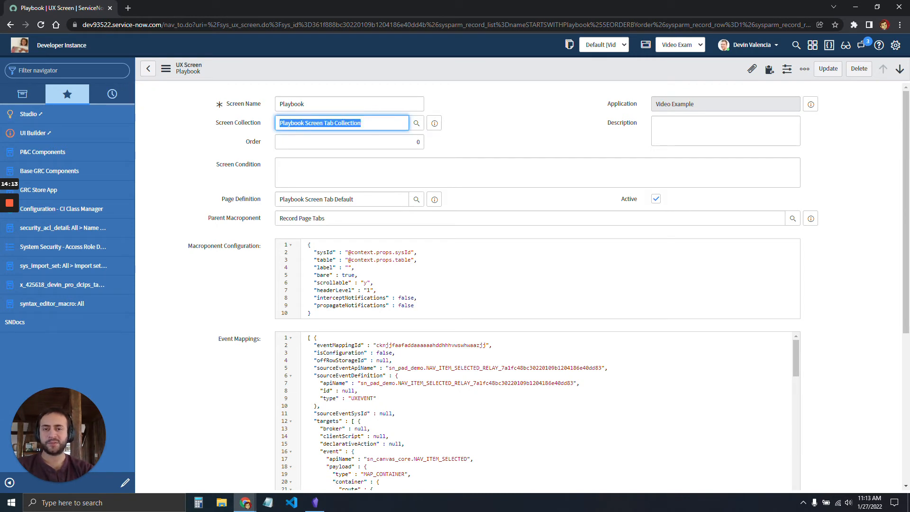
{"action": "left_click", "coordinate": [375, 122]}
{"action": "left_click", "coordinate": [434, 123]}
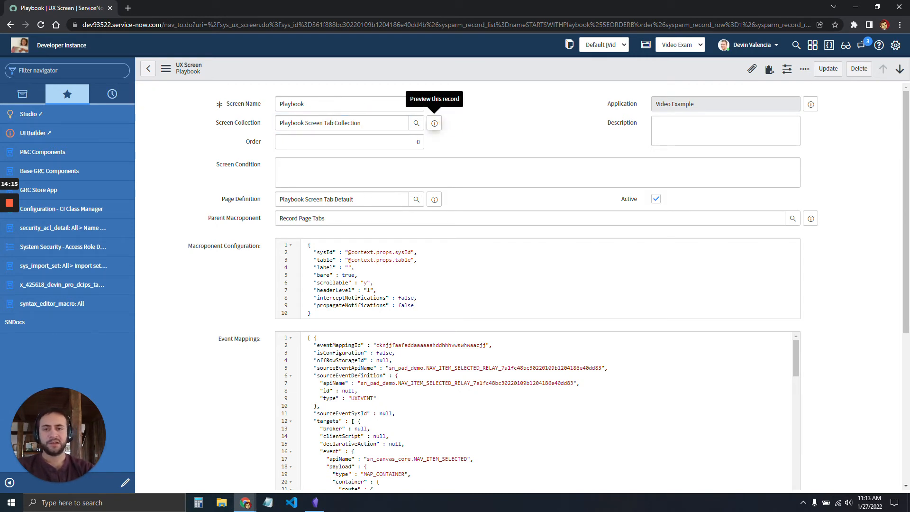
{"action": "left_click", "coordinate": [434, 122]}
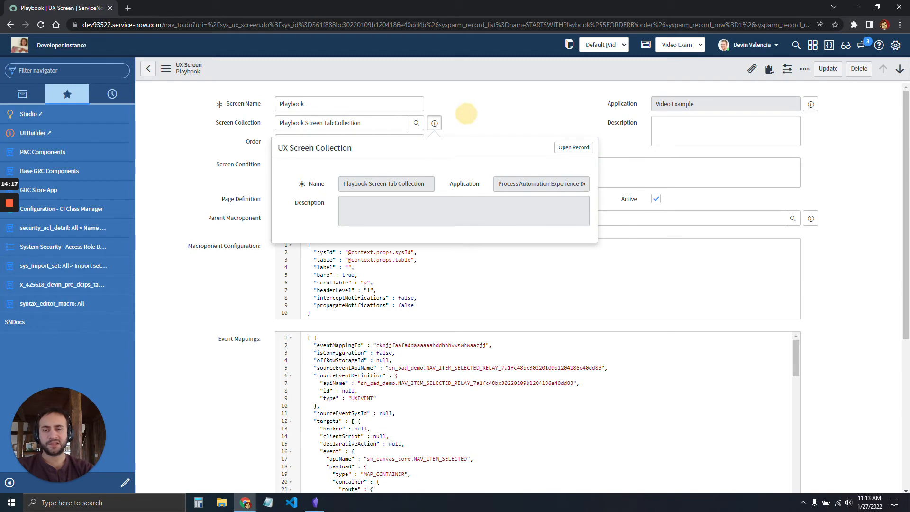
{"action": "left_click", "coordinate": [466, 113]}
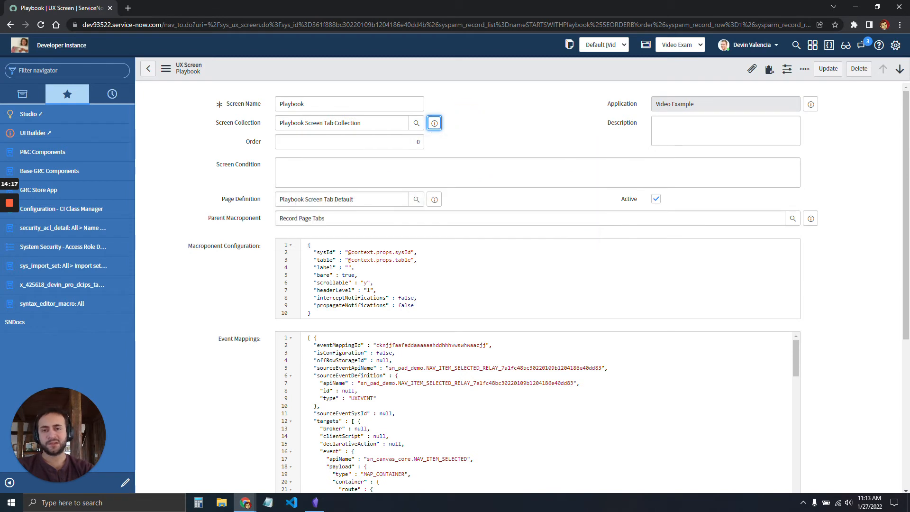
{"action": "left_click", "coordinate": [434, 123]}
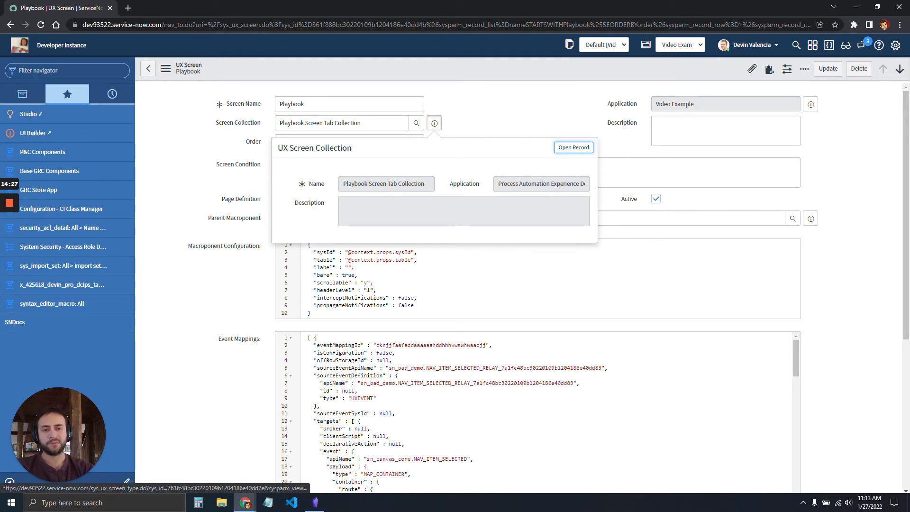
{"action": "middle_click", "coordinate": [566, 147]}
{"action": "right_click", "coordinate": [566, 147]}
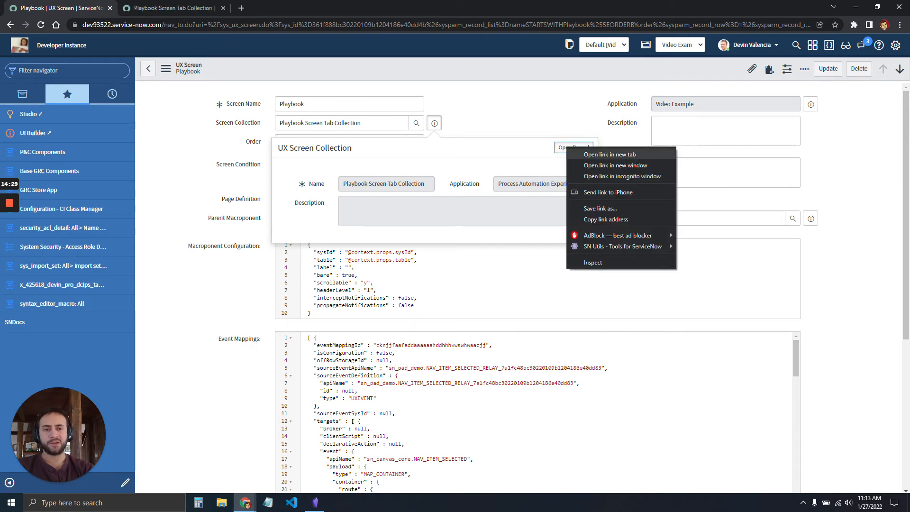
{"action": "left_click", "coordinate": [156, 8]}
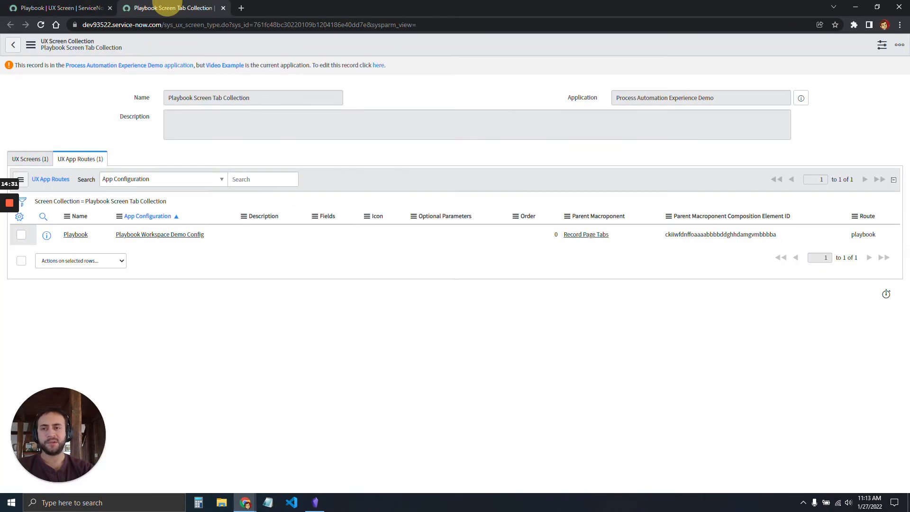
{"action": "left_click_drag", "start_coordinate": [157, 8], "coordinate": [350, 114]}
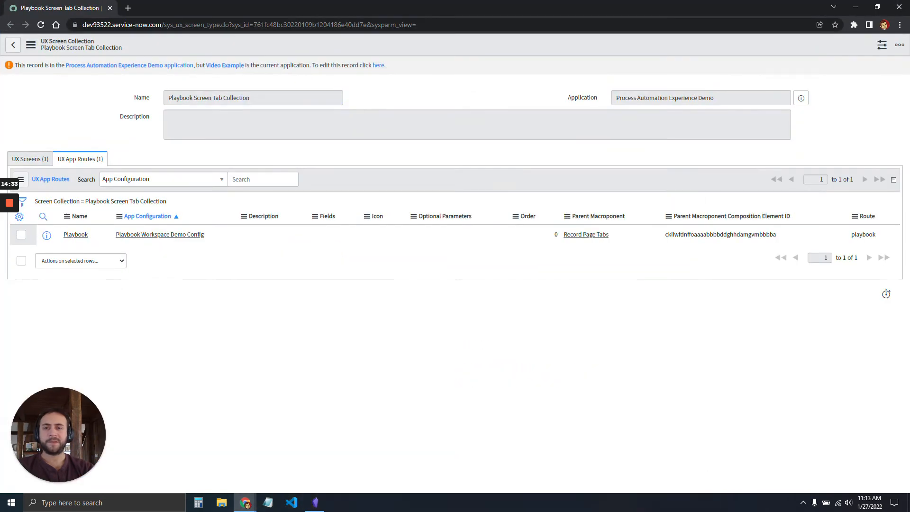
- Duplicate the Playbook Screen Tab Collection record and save the copy as Playbook Screen Tab Collection Example Video
{"action": "right_click", "coordinate": [523, 45]}
{"action": "left_click", "coordinate": [540, 64]}
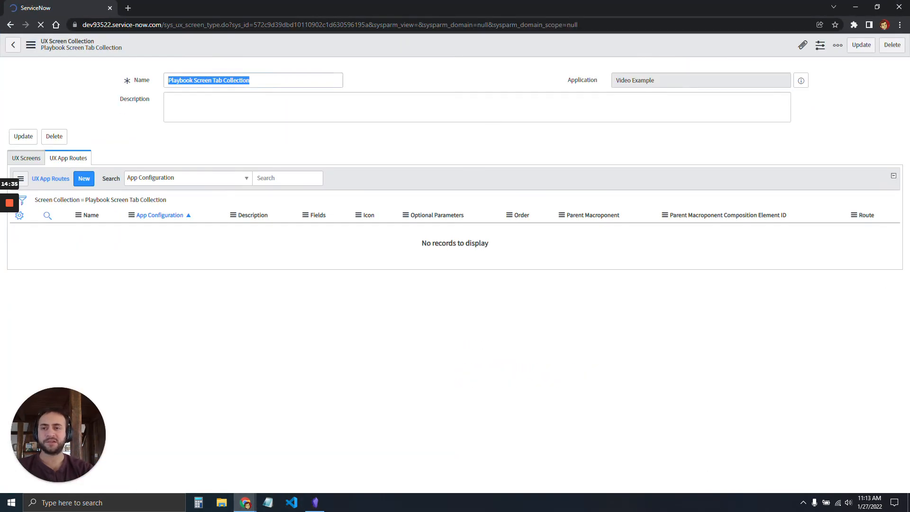
{"action": "key", "text": "alt+Tab"}
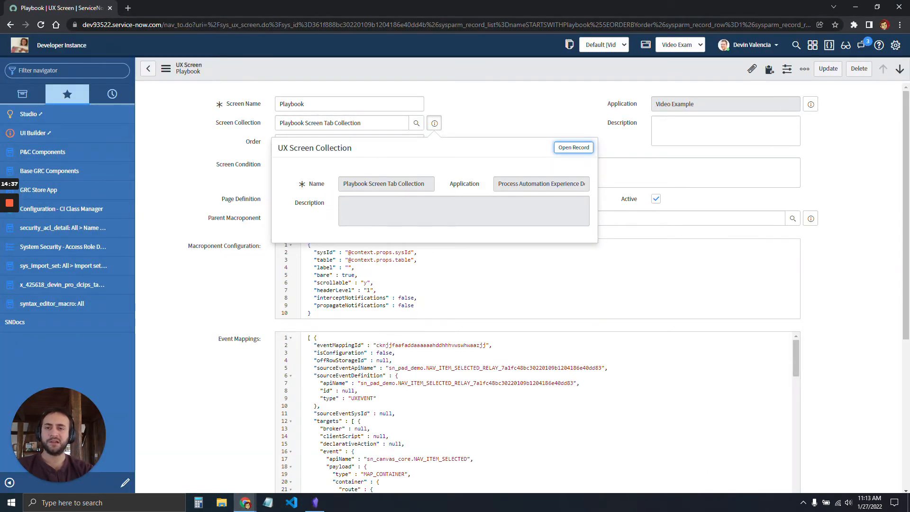
{"action": "key", "text": "alt+Tab"}
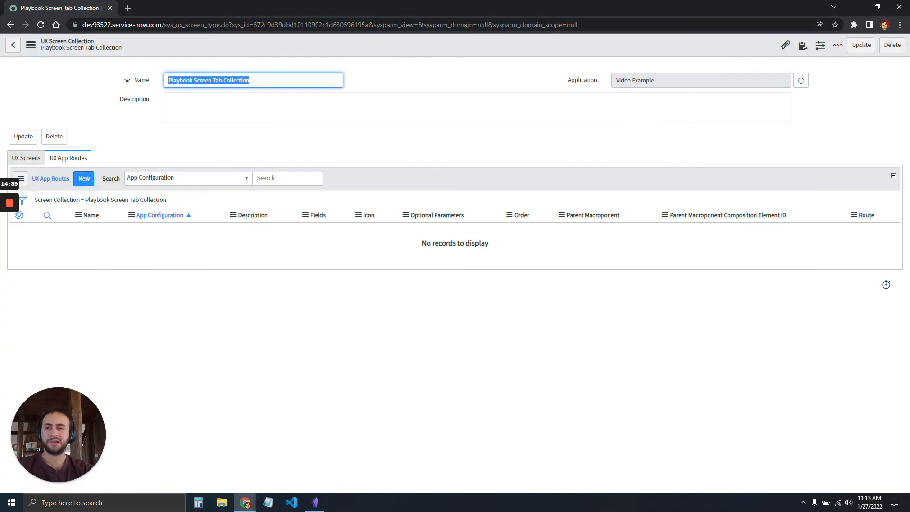
{"action": "left_click", "coordinate": [275, 81]}
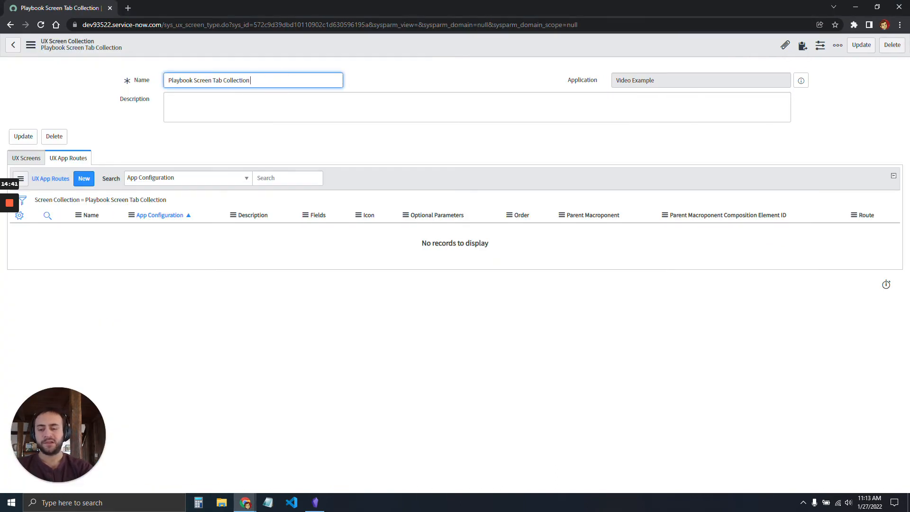
{"action": "type", "text": "Example Video"}
{"action": "left_click_drag", "start_coordinate": [303, 82], "coordinate": [252, 81]}
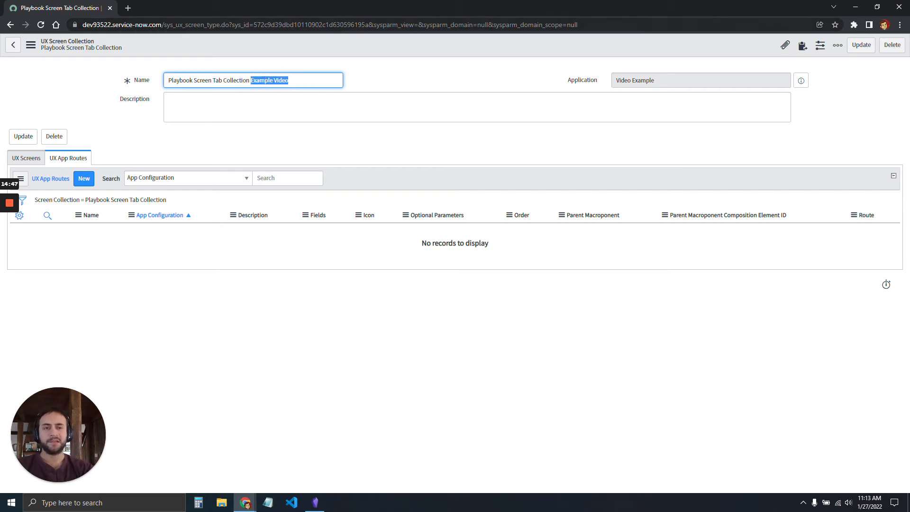
{"action": "right_click", "coordinate": [583, 43]}
{"action": "left_click", "coordinate": [593, 50]}
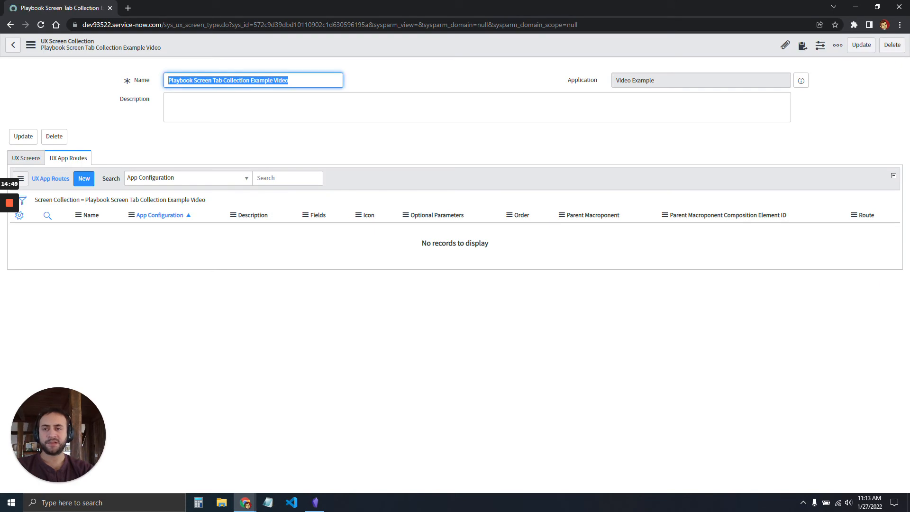
- Close the collection window and set the Playbook screen's Screen Collection to Playbook Screen Tab Collection Example Video
{"action": "left_click", "coordinate": [899, 7]}
{"action": "left_click", "coordinate": [514, 129]}
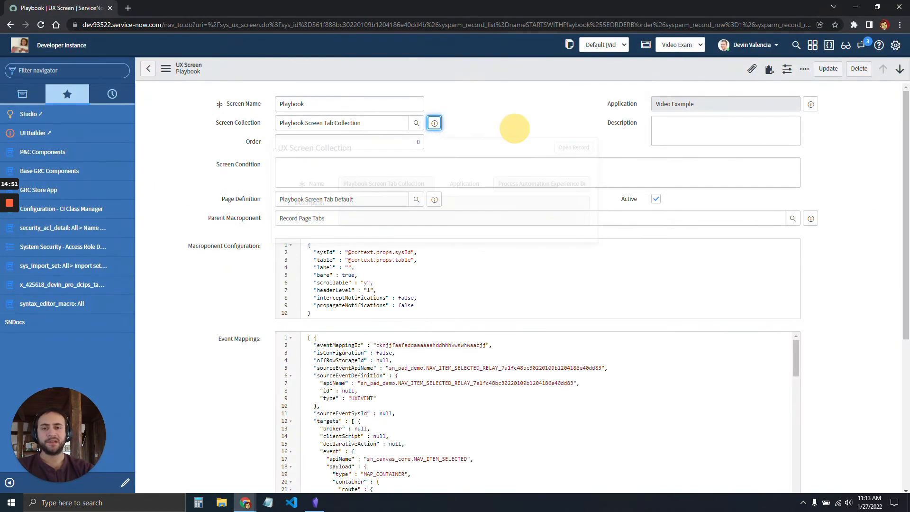
{"action": "left_click", "coordinate": [416, 123]}
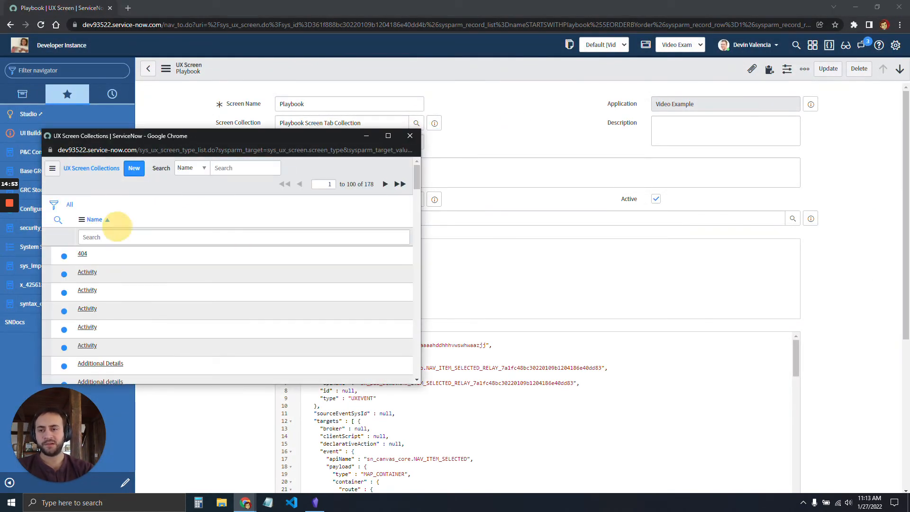
{"action": "left_click", "coordinate": [117, 237]}
{"action": "type", "text": "*"}
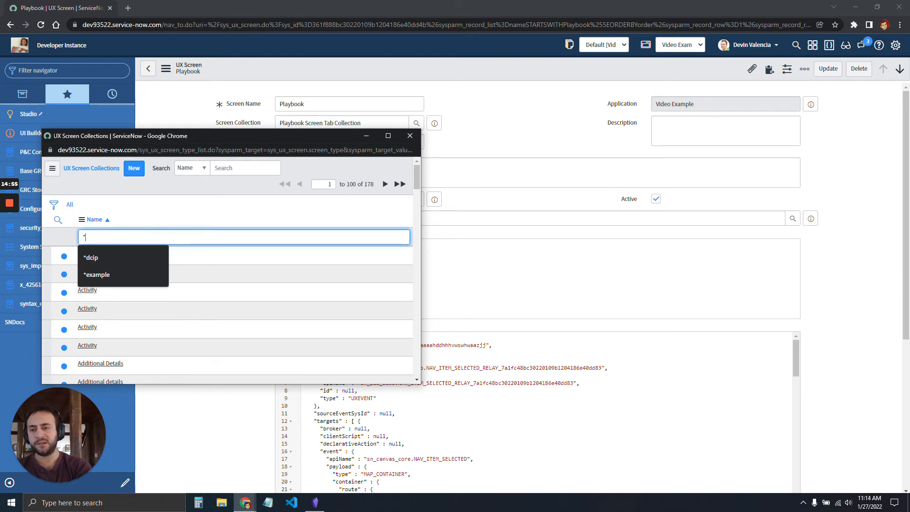
{"action": "type", "text": "example video"}
{"action": "key", "text": "Return"}
{"action": "left_click", "coordinate": [153, 253]}
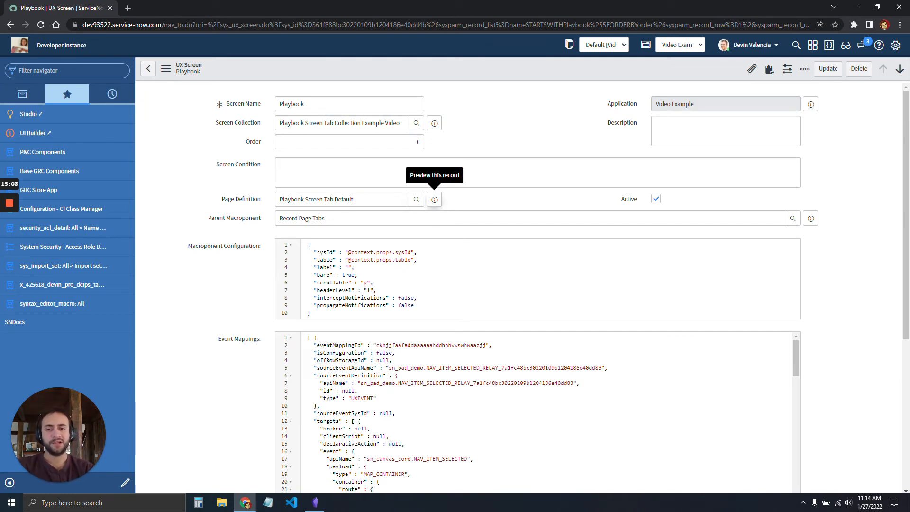
- Open the Playbook screen's Page Definition record, Playbook Screen Tab Default, in a new browser tab
{"action": "left_click", "coordinate": [434, 199]}
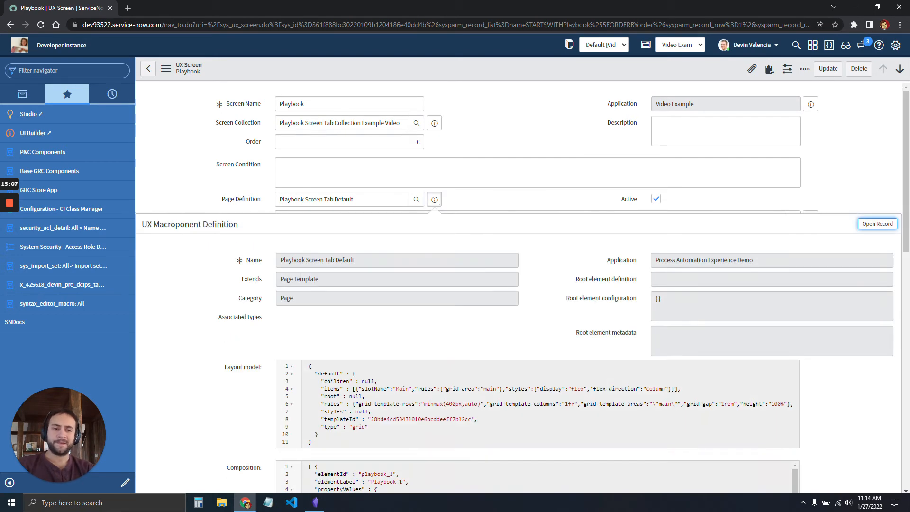
{"action": "left_click", "coordinate": [877, 224]}
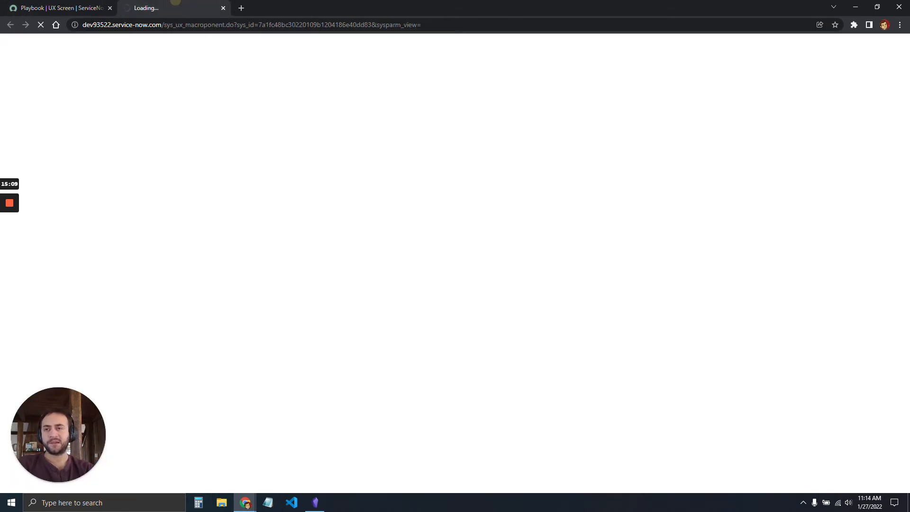
{"action": "left_click", "coordinate": [78, 7]}
{"action": "left_click", "coordinate": [170, 7]}
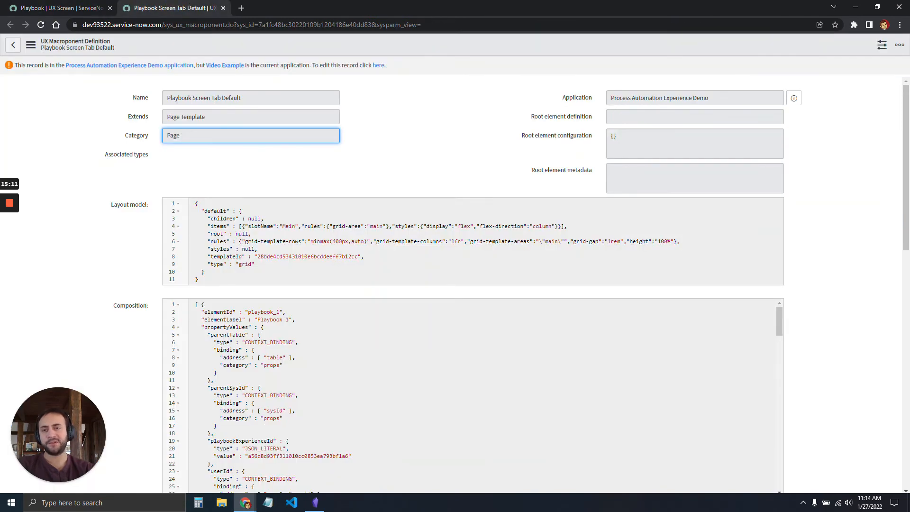
- Duplicate the Playbook Screen Tab Default macroponent definition and save the copy as Playbook Screen Tab Default Example Video
{"action": "right_click", "coordinate": [340, 44]}
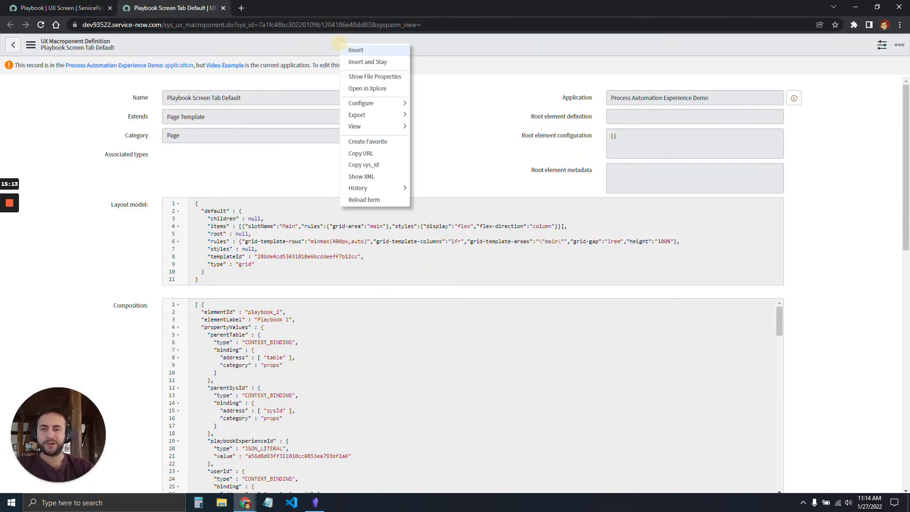
{"action": "left_click", "coordinate": [374, 61]}
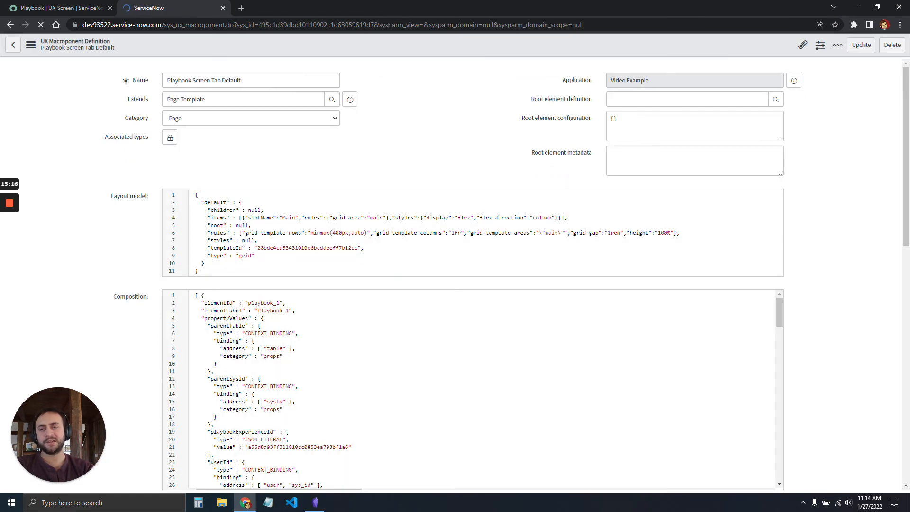
{"action": "left_click", "coordinate": [294, 78]}
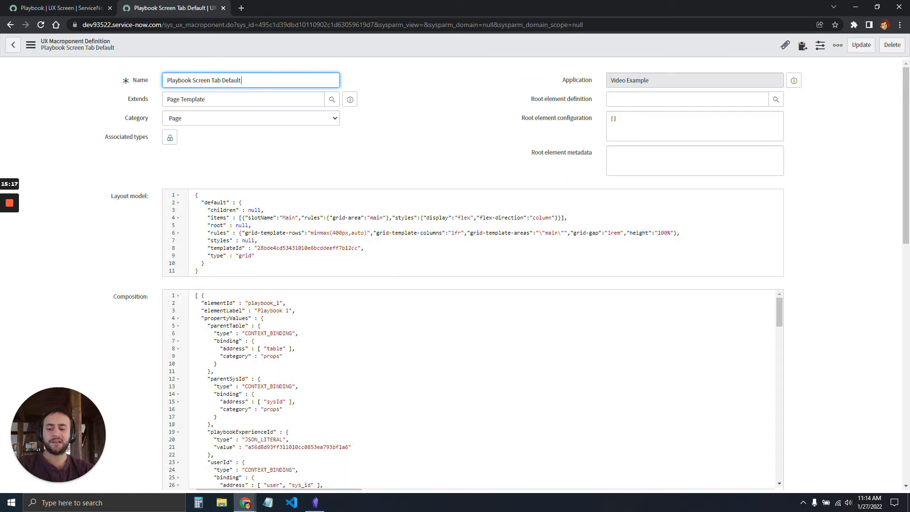
{"action": "type", "text": "Example Video"}
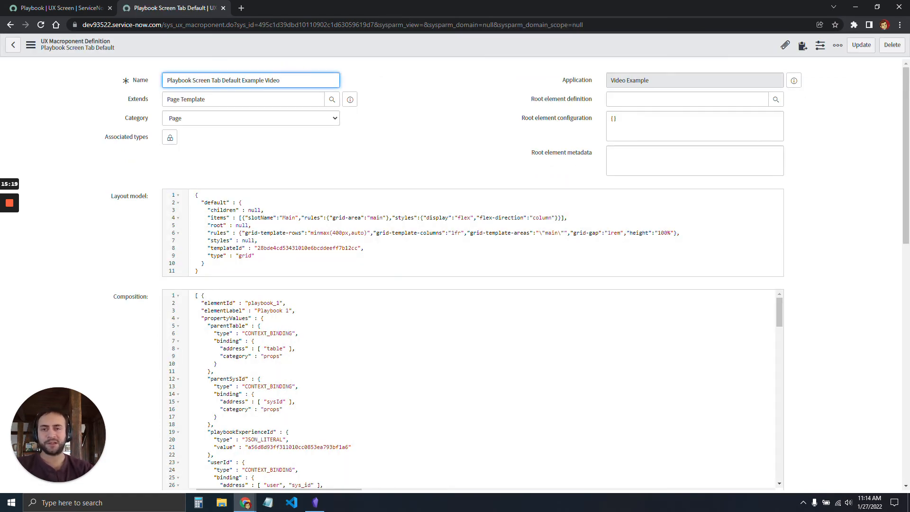
{"action": "right_click", "coordinate": [362, 50]}
{"action": "left_click", "coordinate": [363, 53]}
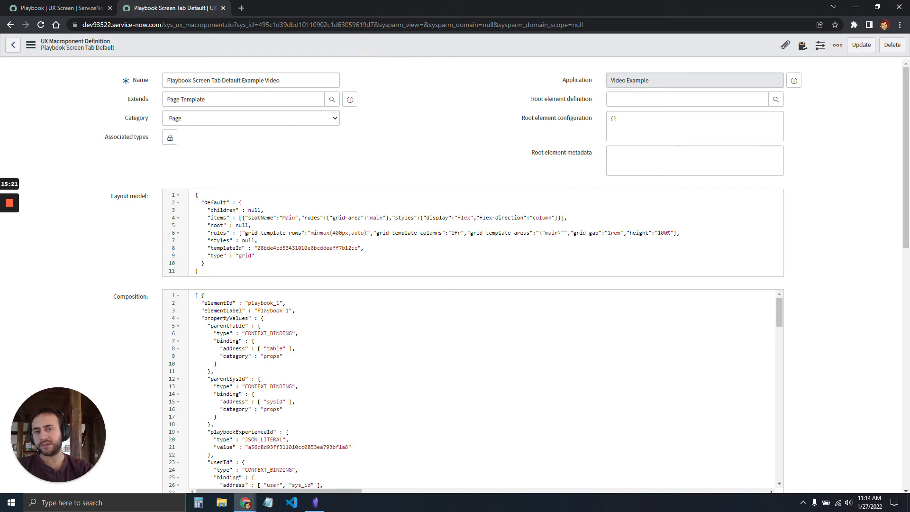
{"action": "right_click", "coordinate": [368, 50]}
{"action": "left_click", "coordinate": [386, 55]}
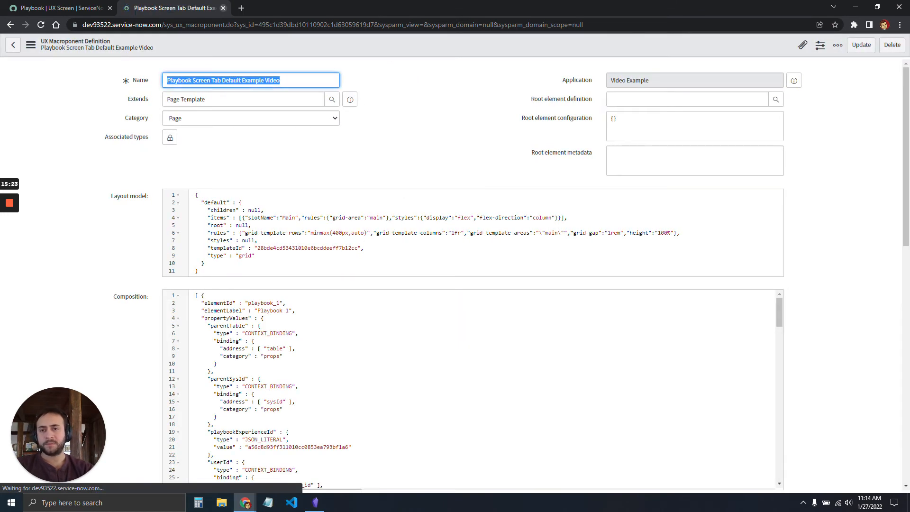
- Close the macroponent definition and set the Playbook screen's Page Definition to Playbook Screen Tab Default Example Video
{"action": "key", "text": "ctrl+w"}
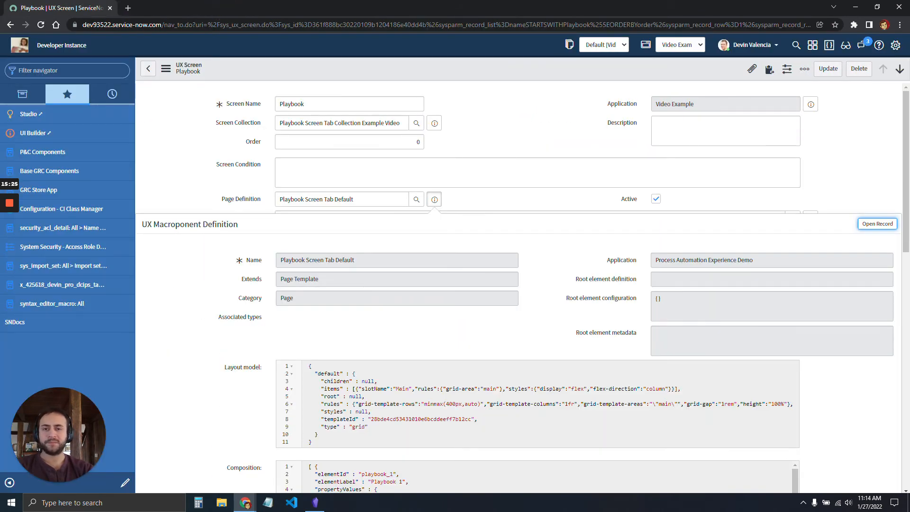
{"action": "left_click", "coordinate": [416, 199]}
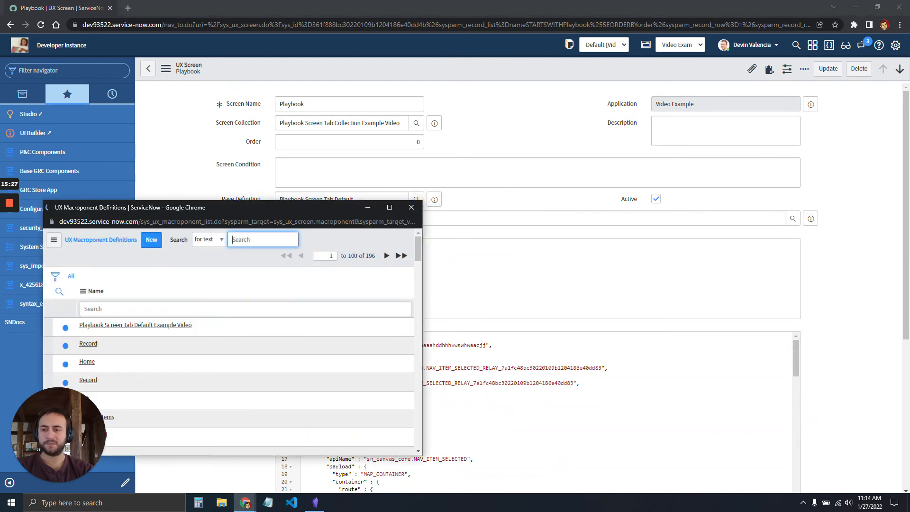
{"action": "left_click", "coordinate": [142, 325]}
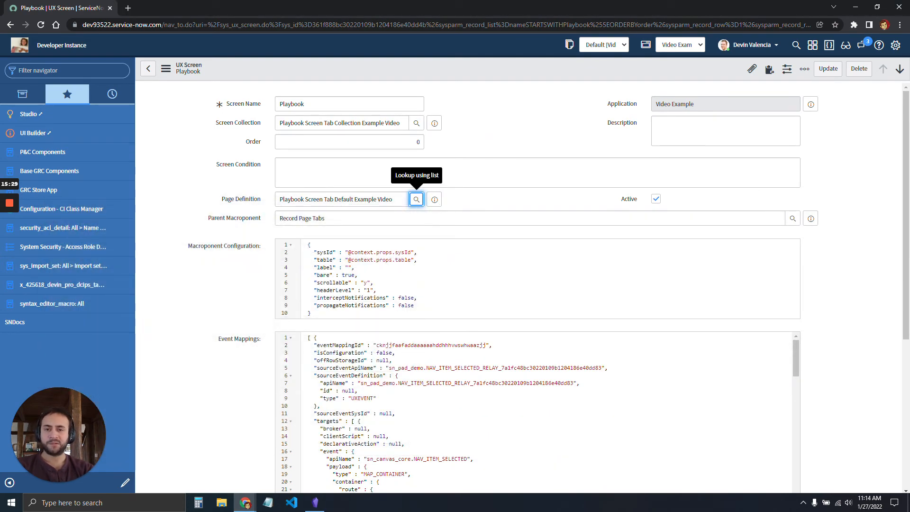
- Filter the app configurations by "*example" and set the Playbook screen's App Configuration to ExampleVideo
{"action": "scroll", "coordinate": [416, 199], "scroll_direction": "down", "scroll_amount": 4}
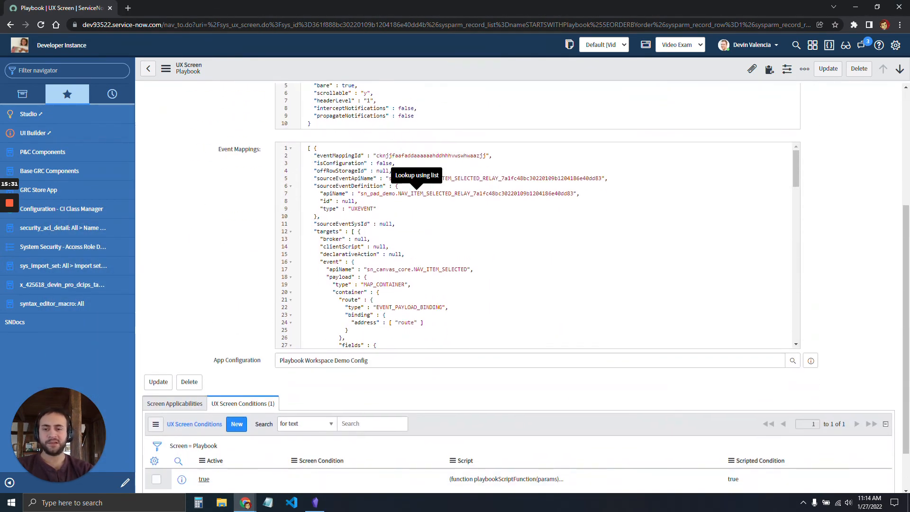
{"action": "left_click", "coordinate": [353, 360]}
{"action": "left_click", "coordinate": [792, 360]}
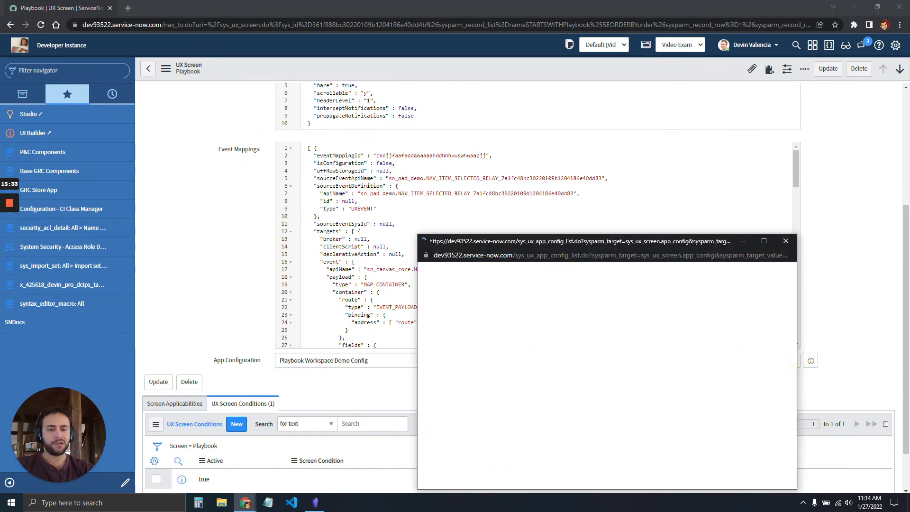
{"action": "left_click", "coordinate": [540, 342]}
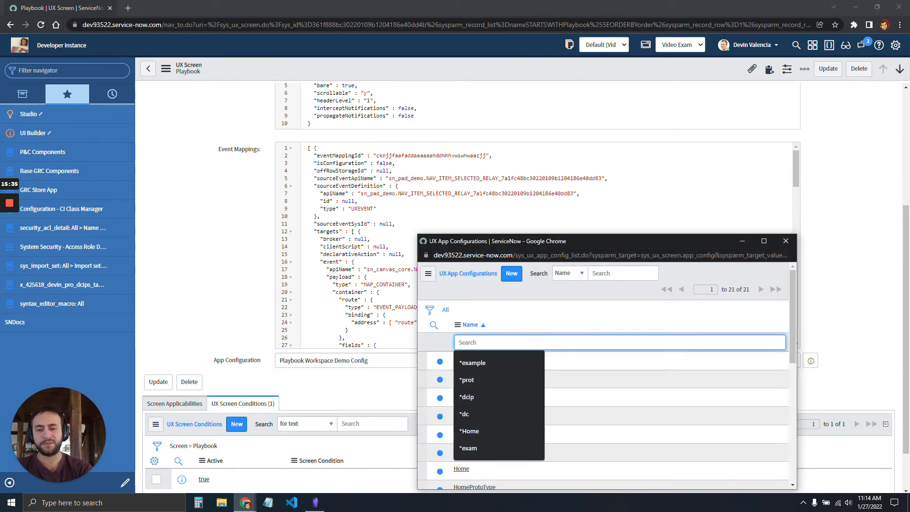
{"action": "key", "text": "Down"}
{"action": "key", "text": "Return"}
{"action": "key", "text": "Return"}
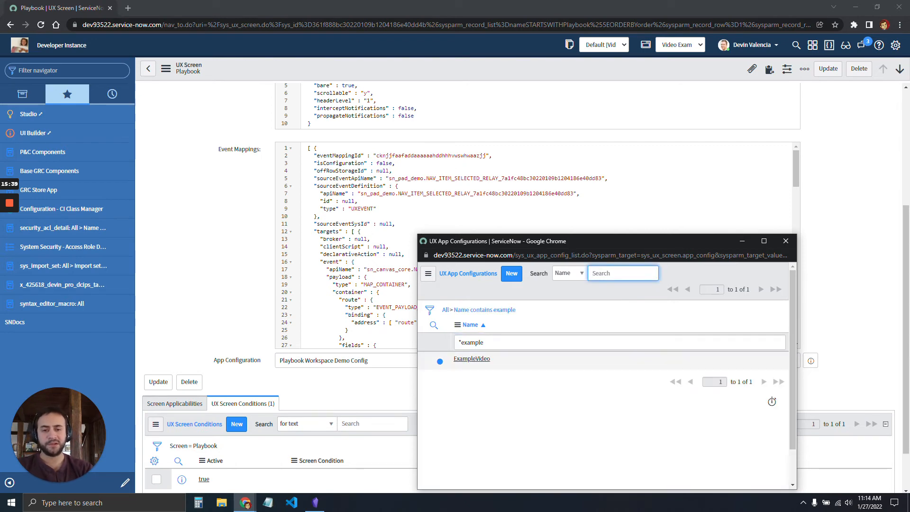
{"action": "left_click", "coordinate": [472, 359]}
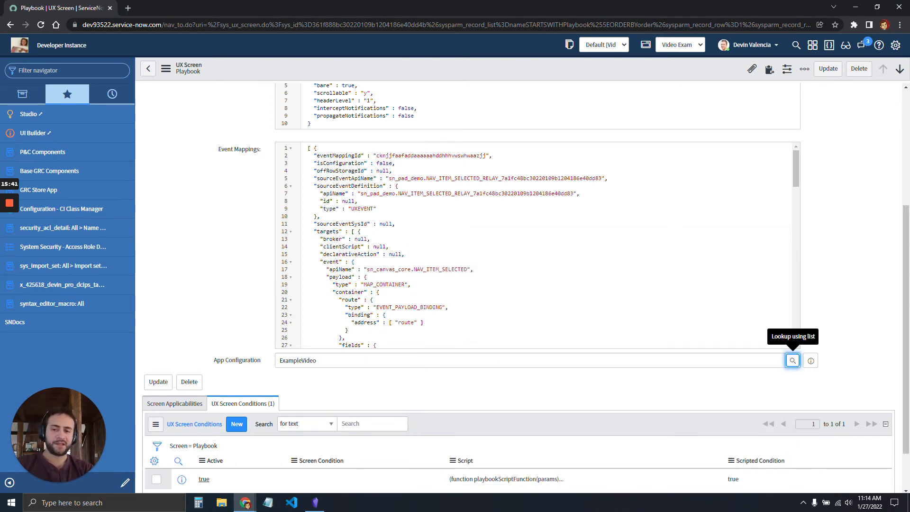
- Insert the edited Playbook UX screen as a new record and stay on it
{"action": "scroll", "coordinate": [472, 359], "scroll_direction": "up", "scroll_amount": 3}
{"action": "scroll", "coordinate": [472, 358], "scroll_direction": "down", "scroll_amount": 5}
{"action": "scroll", "coordinate": [213, 341], "scroll_direction": "down", "scroll_amount": 5}
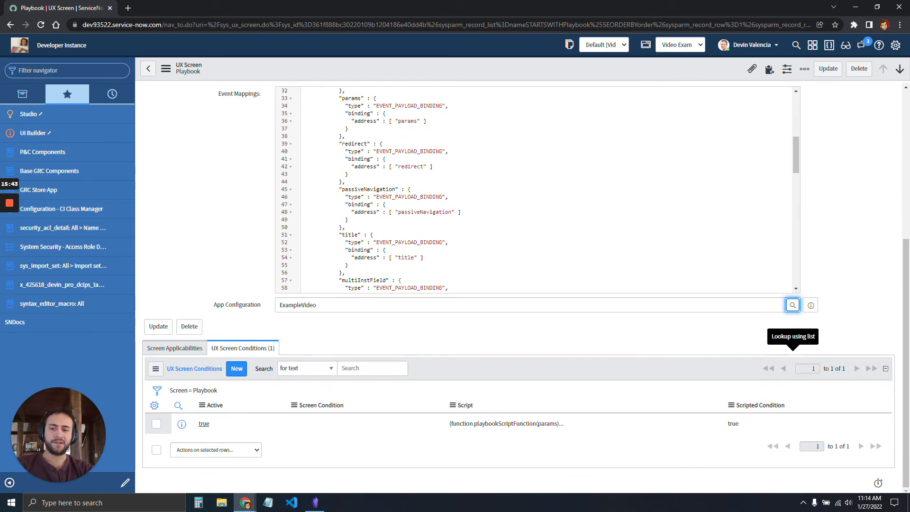
{"action": "left_click", "coordinate": [231, 302]}
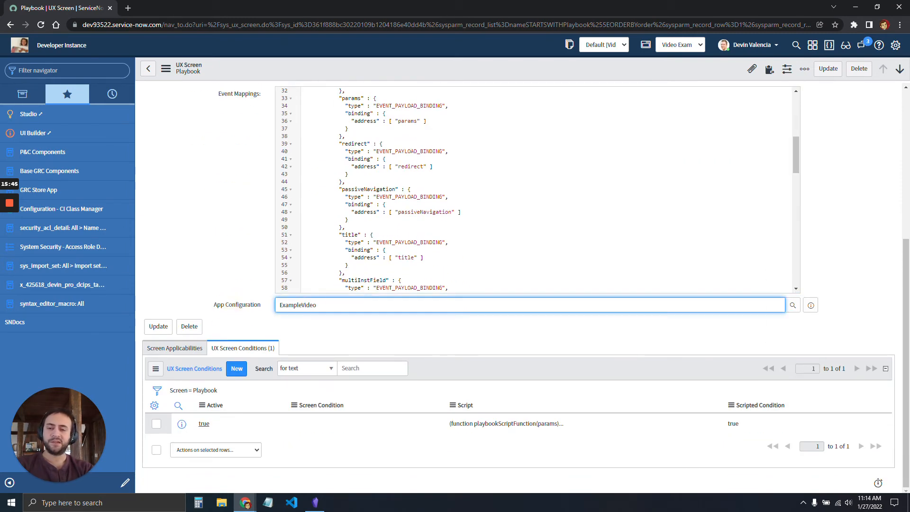
{"action": "scroll", "coordinate": [521, 287], "scroll_direction": "up", "scroll_amount": 5}
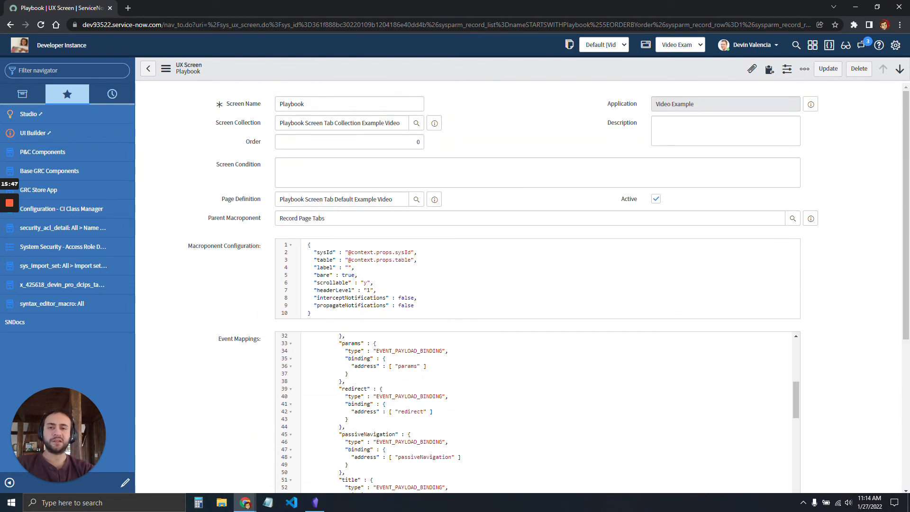
{"action": "right_click", "coordinate": [407, 73]}
{"action": "left_click", "coordinate": [429, 102]}
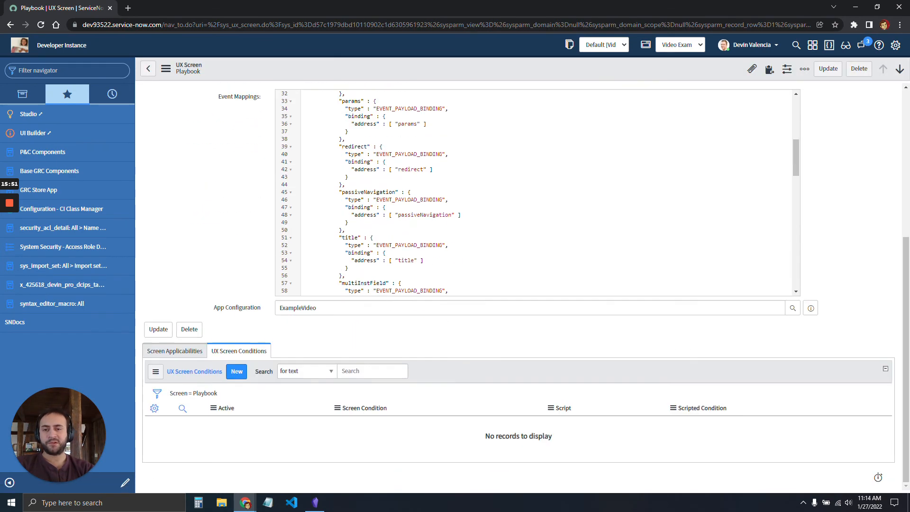
{"action": "left_click", "coordinate": [197, 308]}
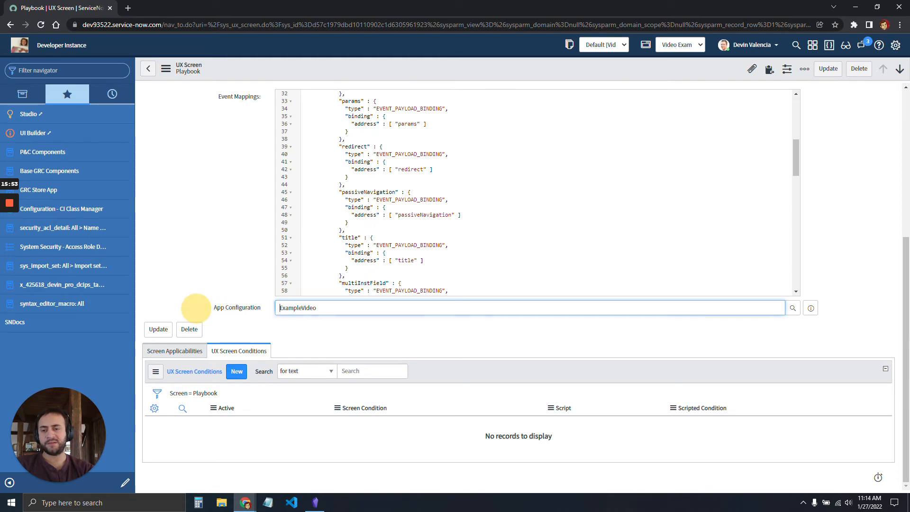
{"action": "scroll", "coordinate": [196, 308], "scroll_direction": "up", "scroll_amount": 6}
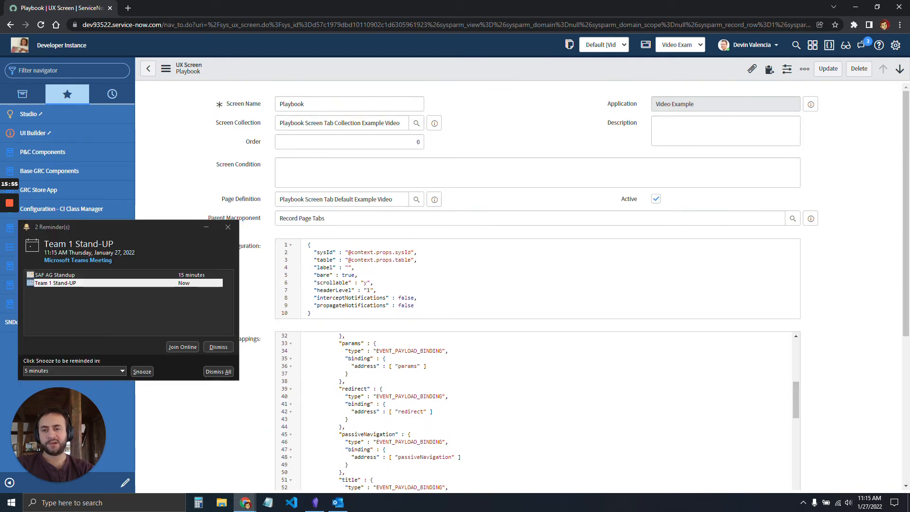
{"action": "left_click", "coordinate": [208, 224]}
{"action": "left_click", "coordinate": [233, 198]}
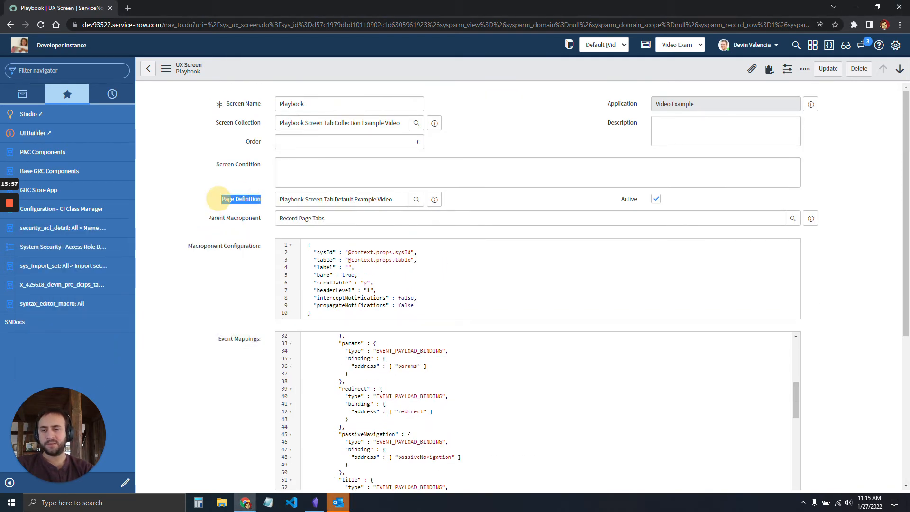
{"action": "left_click", "coordinate": [233, 122]}
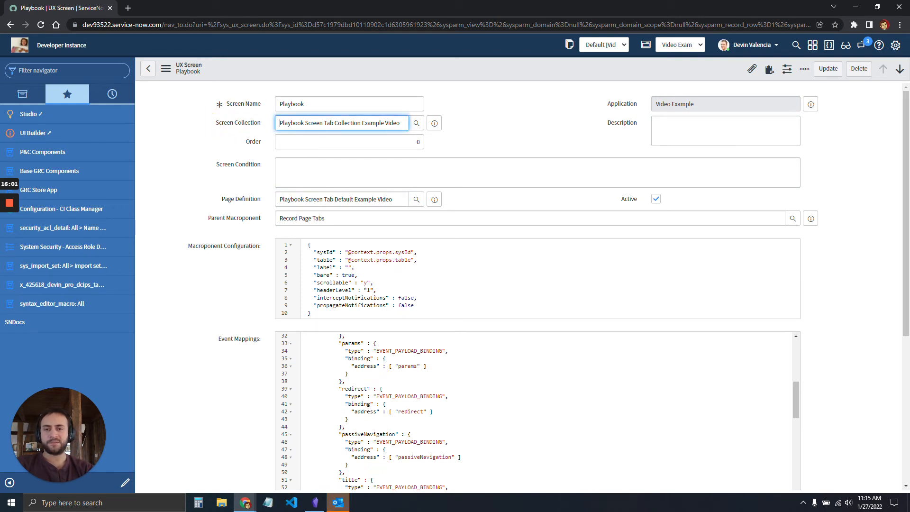
{"action": "mouse_move", "coordinate": [10, 204]}
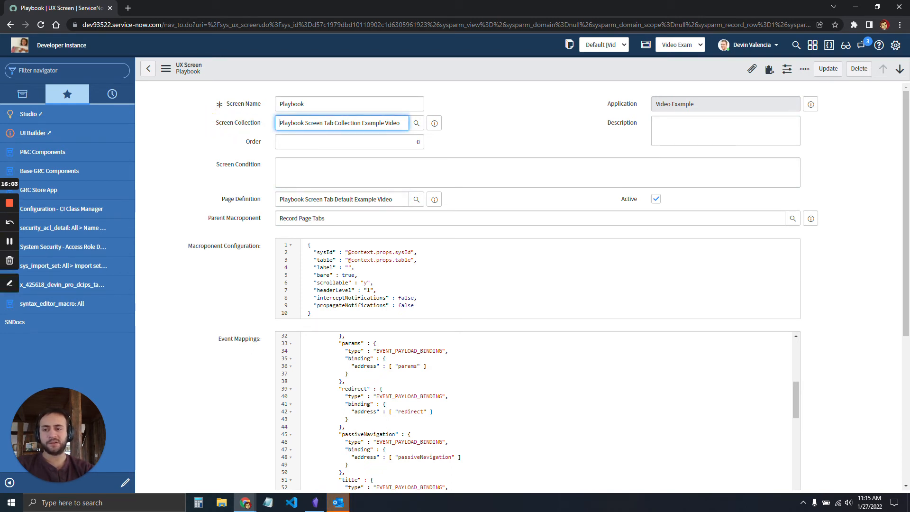
{"action": "left_click", "coordinate": [9, 240]}
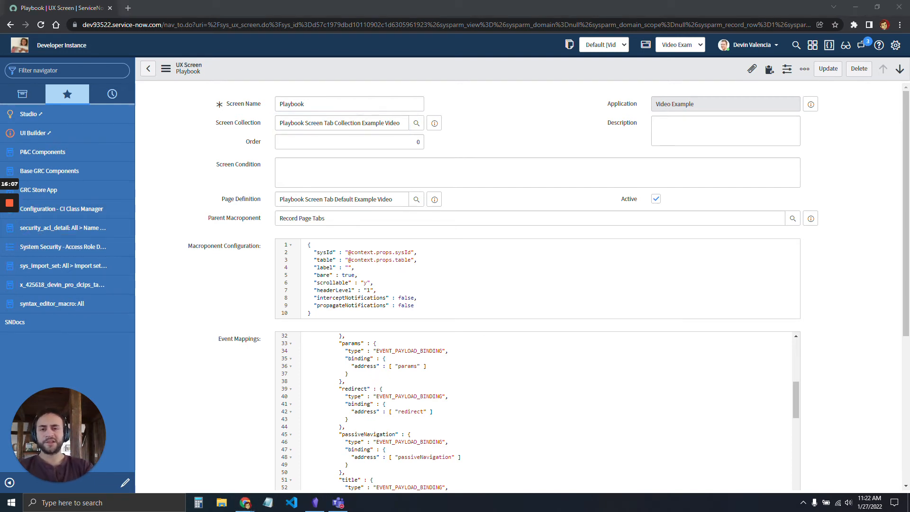
- Save the copied Playbook screen and open its Screen Collection record, Playbook Screen Tab Collection Example Video
{"action": "right_click", "coordinate": [506, 69]}
{"action": "left_click", "coordinate": [525, 72]}
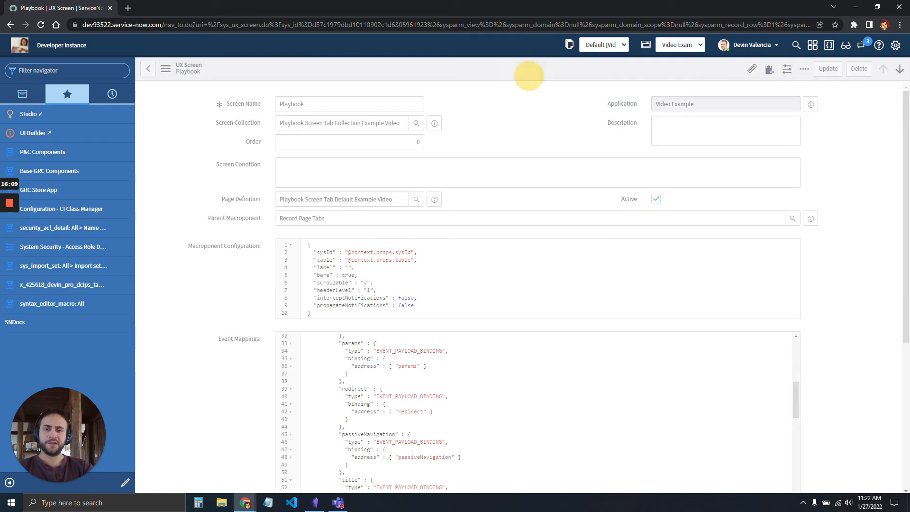
{"action": "left_click", "coordinate": [434, 123]}
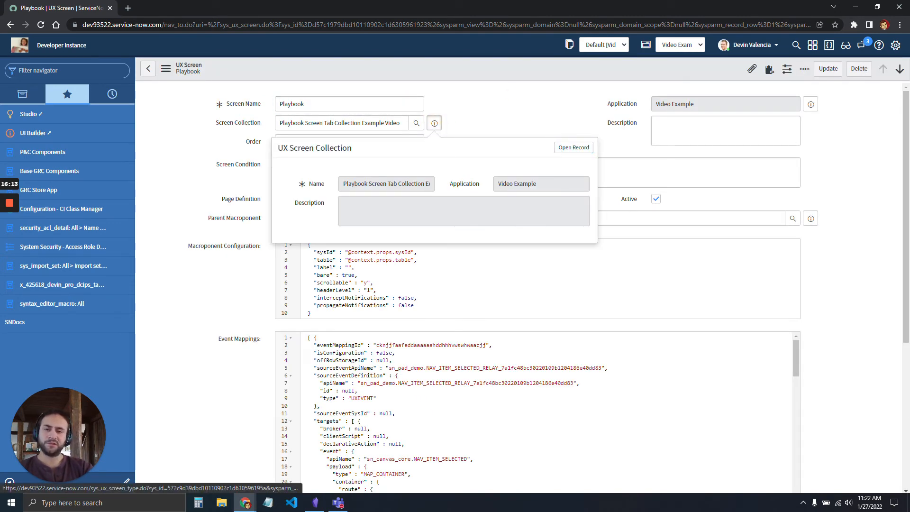
{"action": "left_click", "coordinate": [434, 124]}
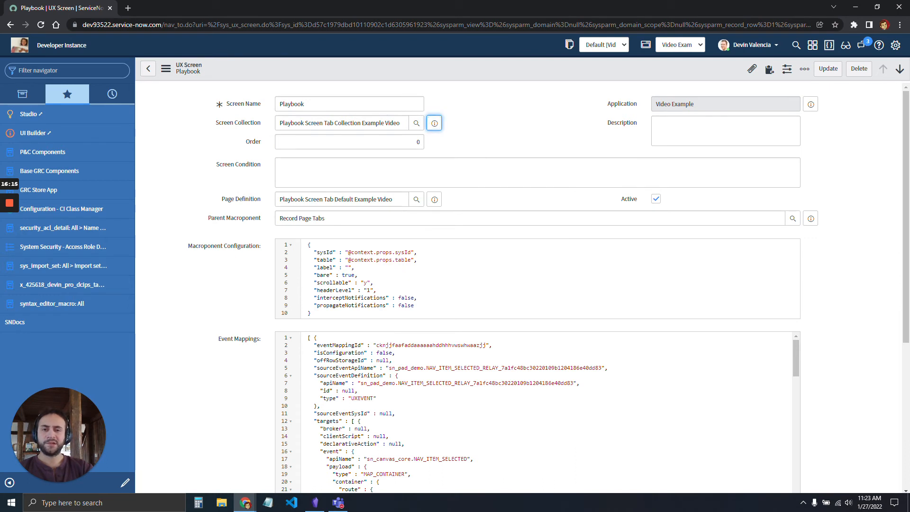
{"action": "left_click", "coordinate": [433, 124]}
{"action": "left_click", "coordinate": [573, 147]}
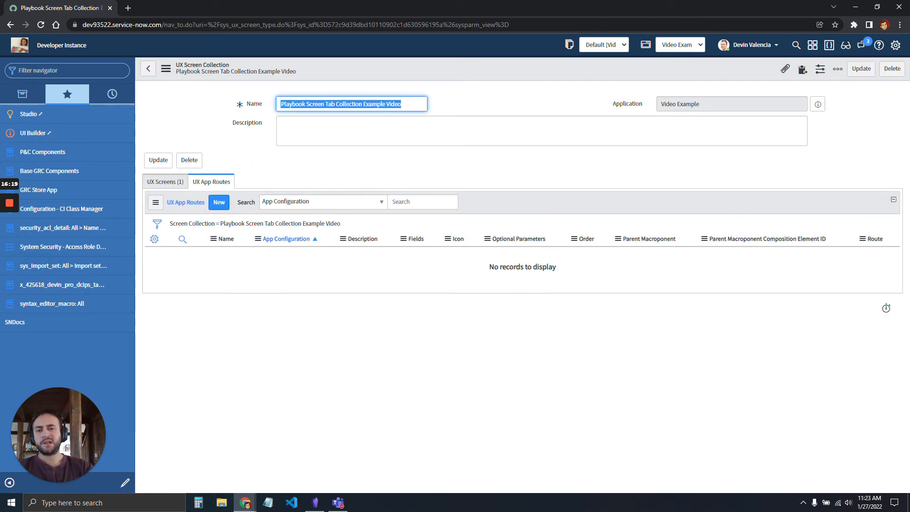
- Start a new UX App Route for the screen collection with the name Playbook and the route playbook
{"action": "left_click", "coordinate": [165, 181]}
{"action": "left_click", "coordinate": [211, 181]}
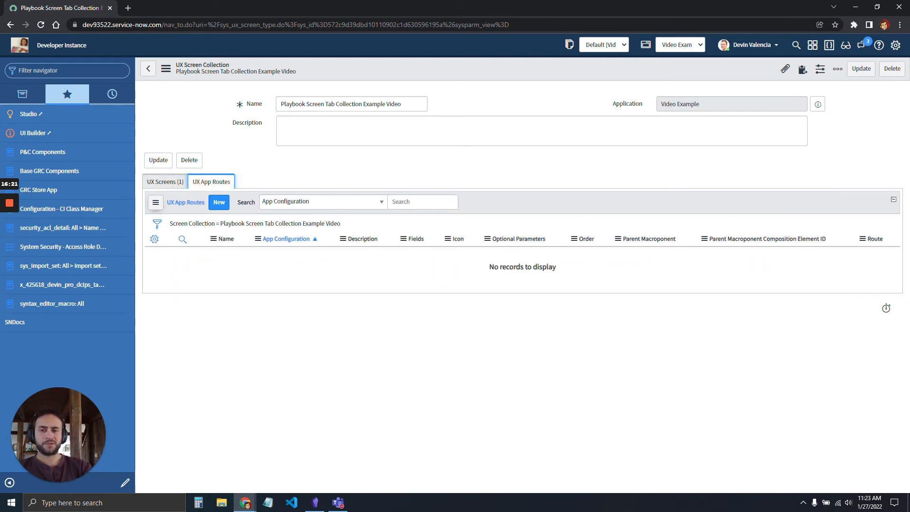
{"action": "left_click", "coordinate": [218, 202]}
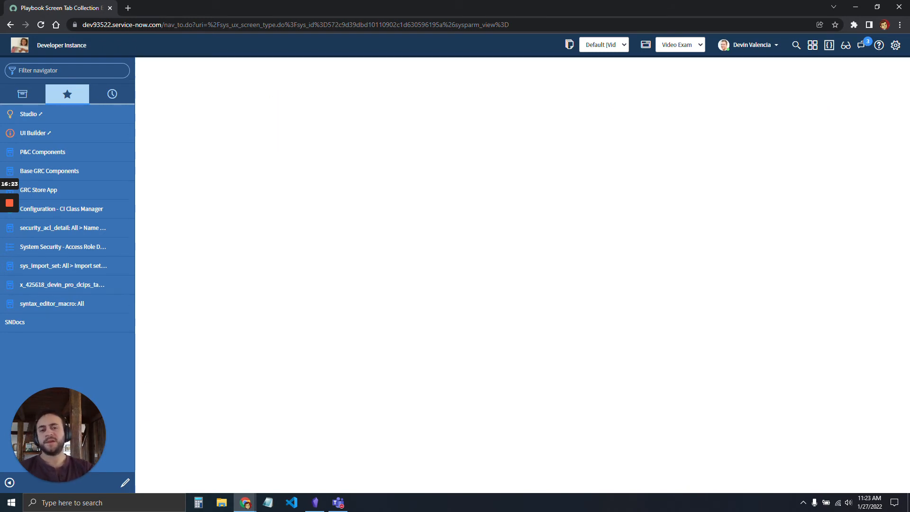
{"action": "type", "text": "P"}
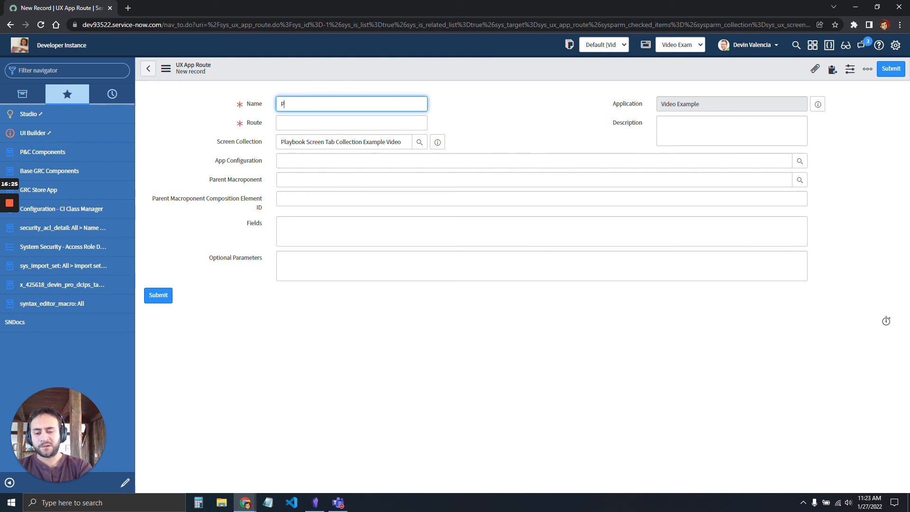
{"action": "type", "text": "laybook"}
{"action": "key", "text": "Tab"}
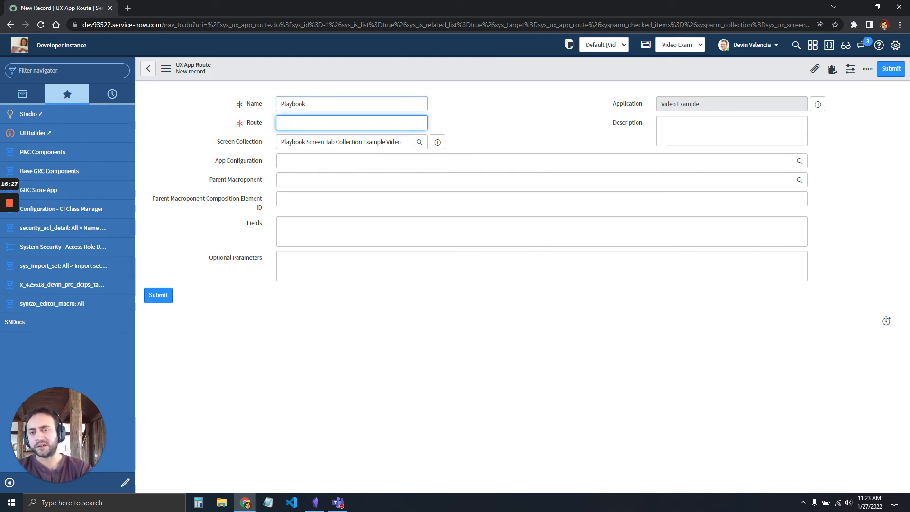
{"action": "type", "text": "playbook"}
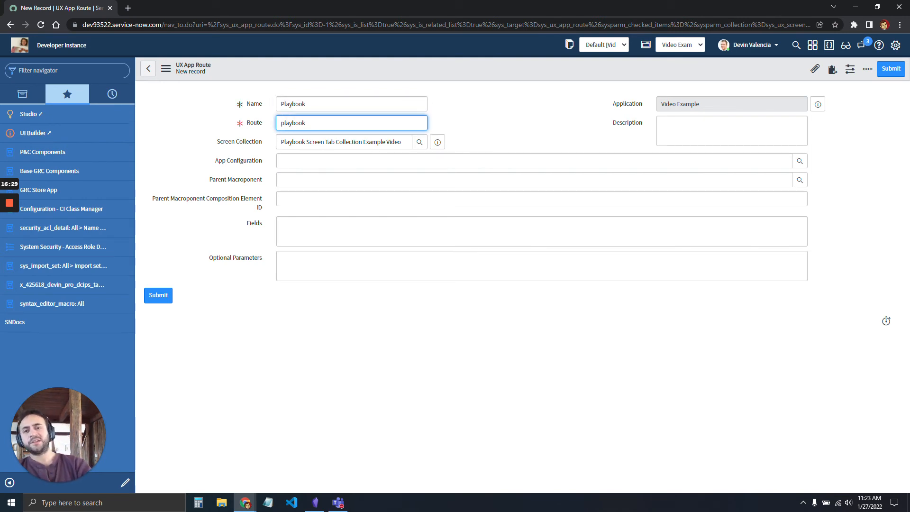
{"action": "left_click", "coordinate": [256, 139]}
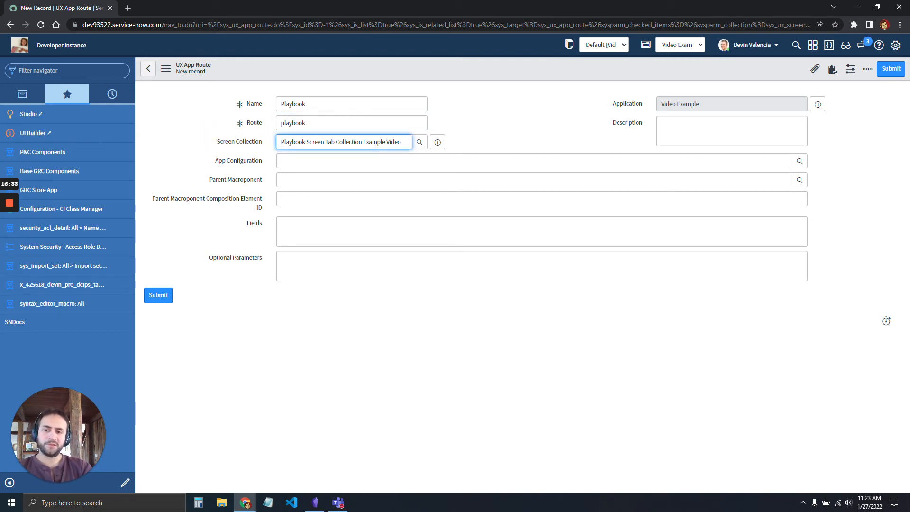
{"action": "left_click", "coordinate": [238, 160]}
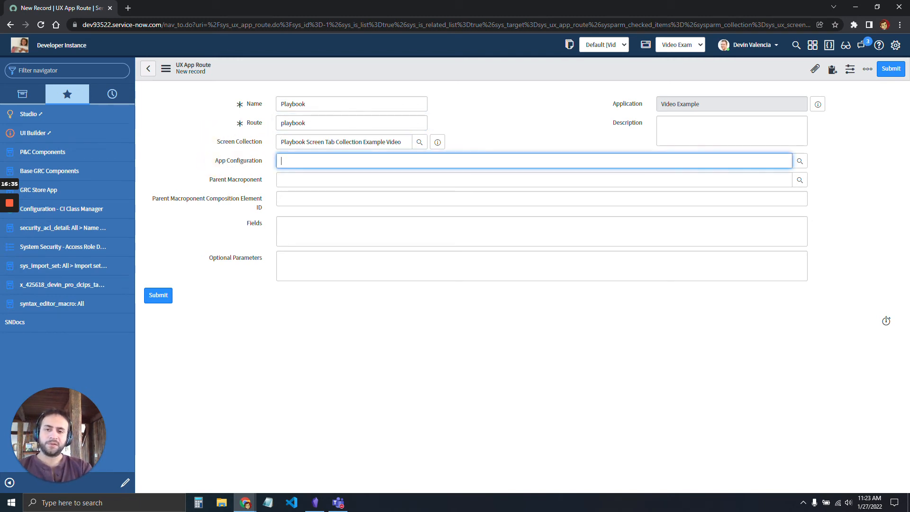
{"action": "left_click", "coordinate": [261, 179]}
{"action": "left_click_drag", "start_coordinate": [260, 180], "coordinate": [212, 183]}
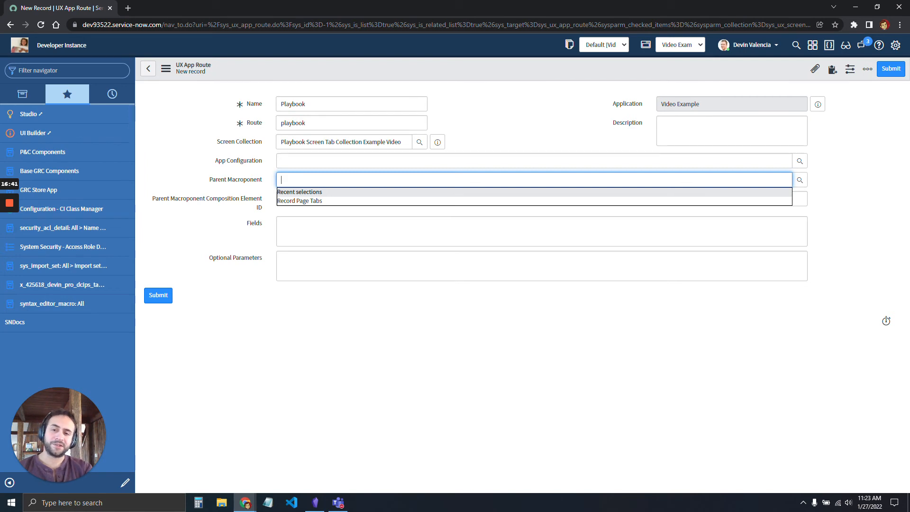
{"action": "left_click", "coordinate": [401, 348]}
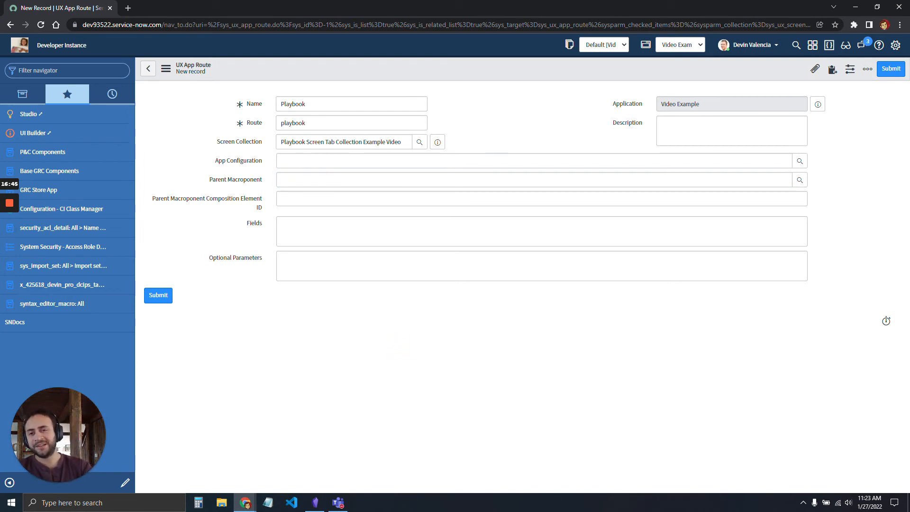
- Set the new app route's App Configuration to ExampleVideo and move on to its Parent Macroponent
{"action": "left_click", "coordinate": [309, 157]}
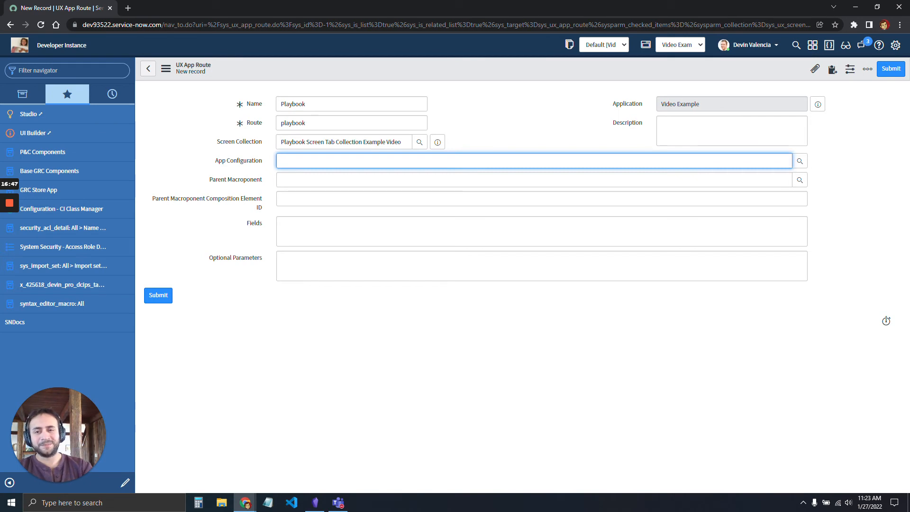
{"action": "type", "text": "mple"}
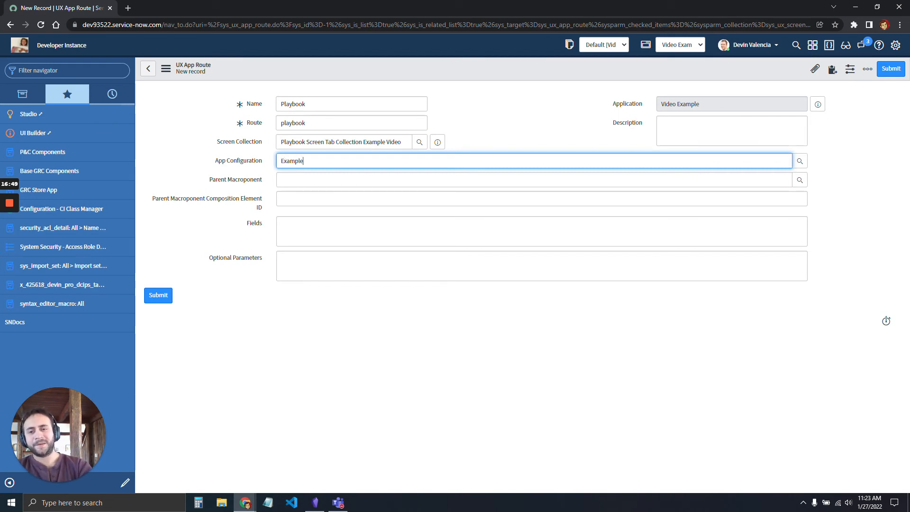
{"action": "key", "text": "Down"}
{"action": "key", "text": "Return"}
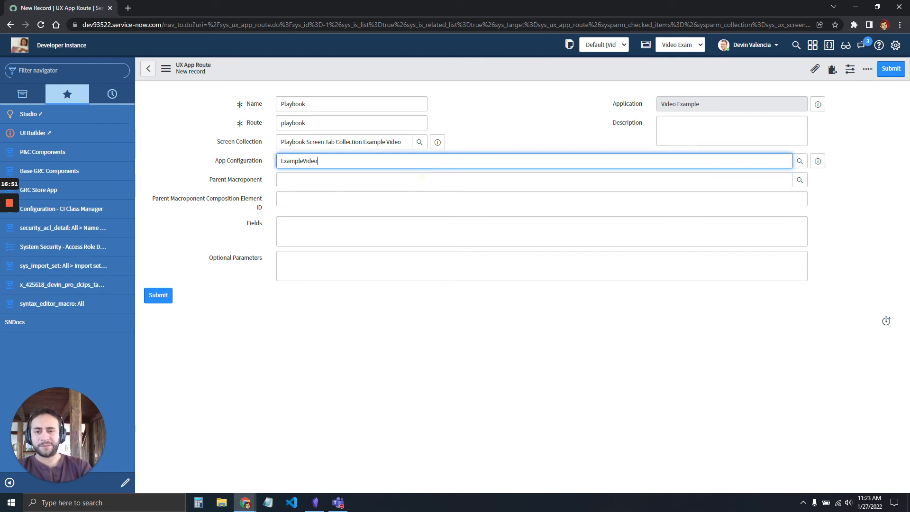
{"action": "key", "text": "Tab"}
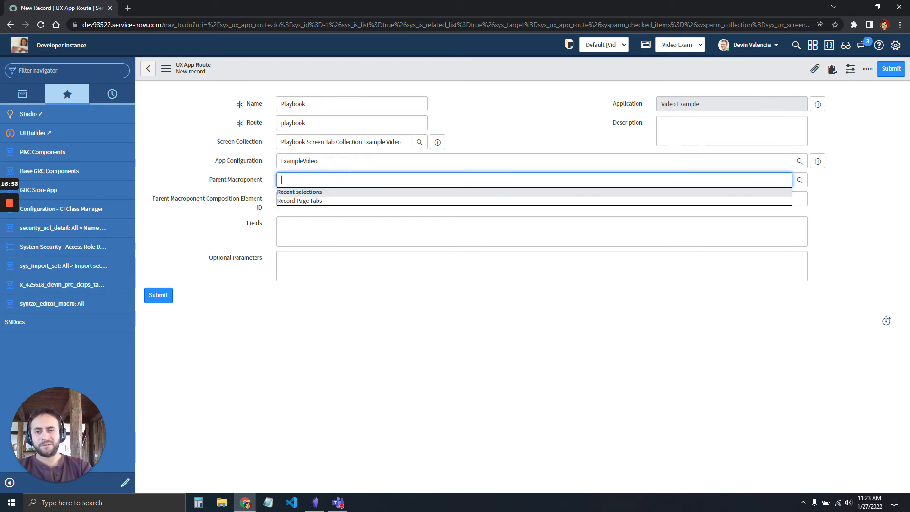
- Set the new app route's Parent Macroponent to Record Page Tabs
{"action": "key", "text": "Down"}
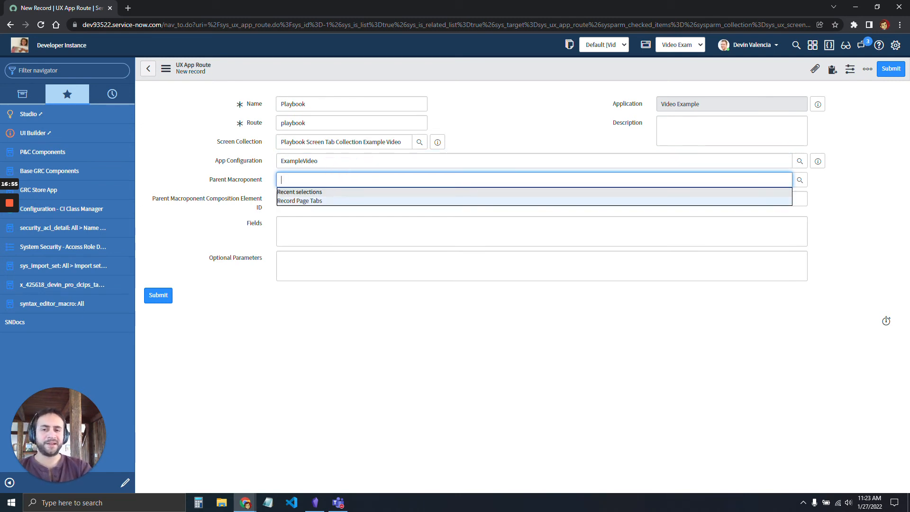
{"action": "left_click", "coordinate": [327, 200]}
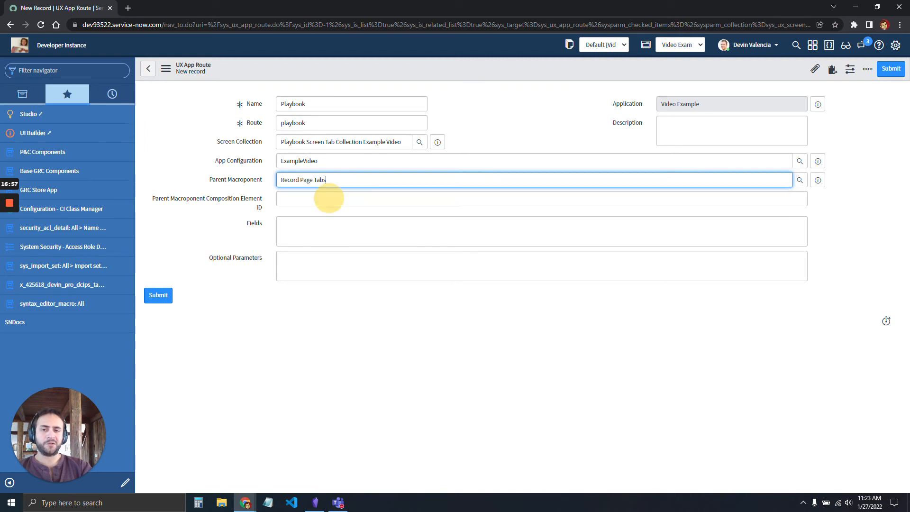
{"action": "left_click", "coordinate": [318, 198]}
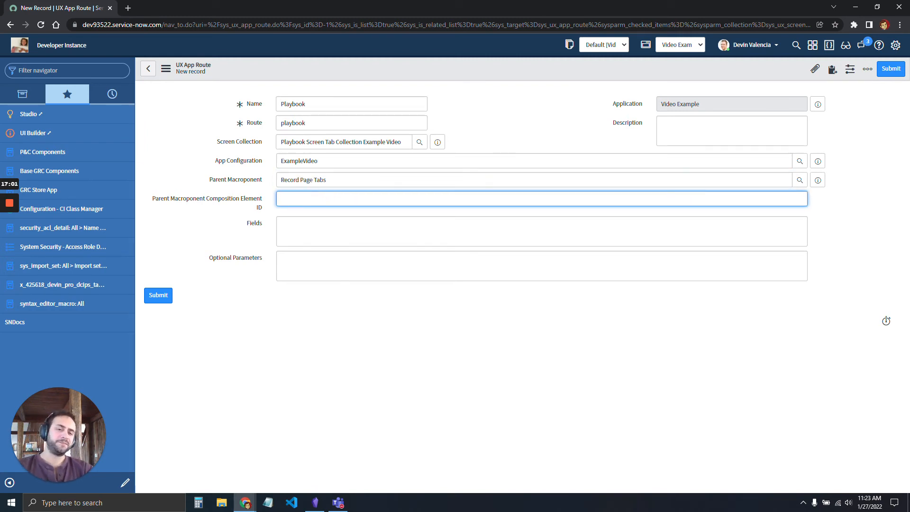
- Copy the element ID from the Auto Playbook note in Obsidian into the route's Parent Macroponent Composition Element ID and submit the route
{"action": "key", "text": "alt+Tab"}
{"action": "key", "text": "Tab"}
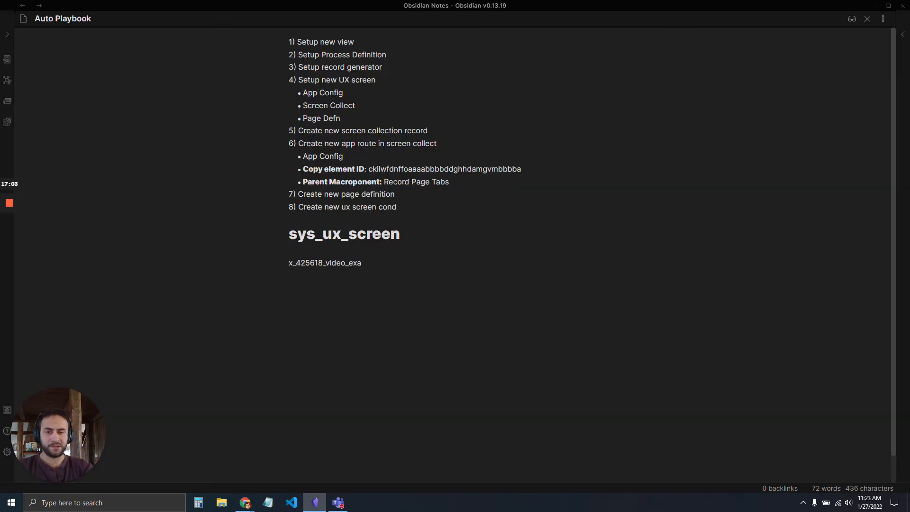
{"action": "key", "text": "alt+Tab"}
{"action": "key", "text": "alt+Tab"}
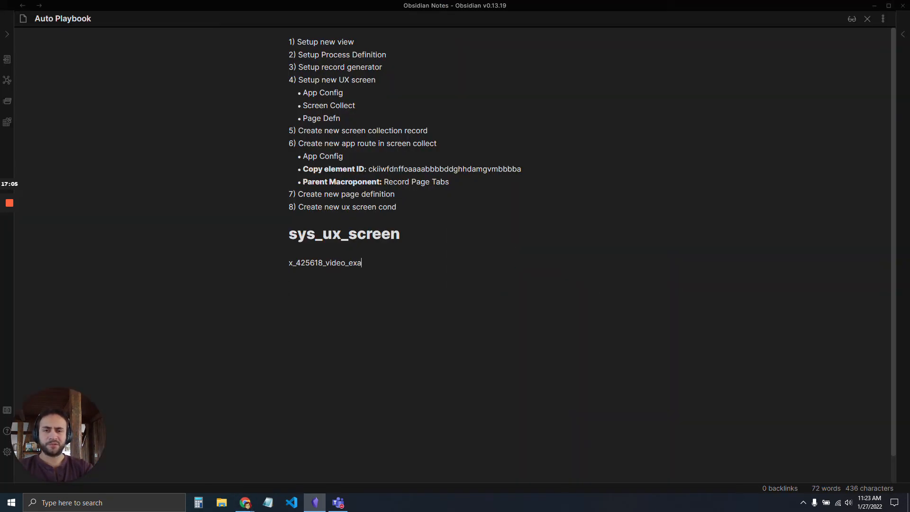
{"action": "double_click", "coordinate": [481, 169]}
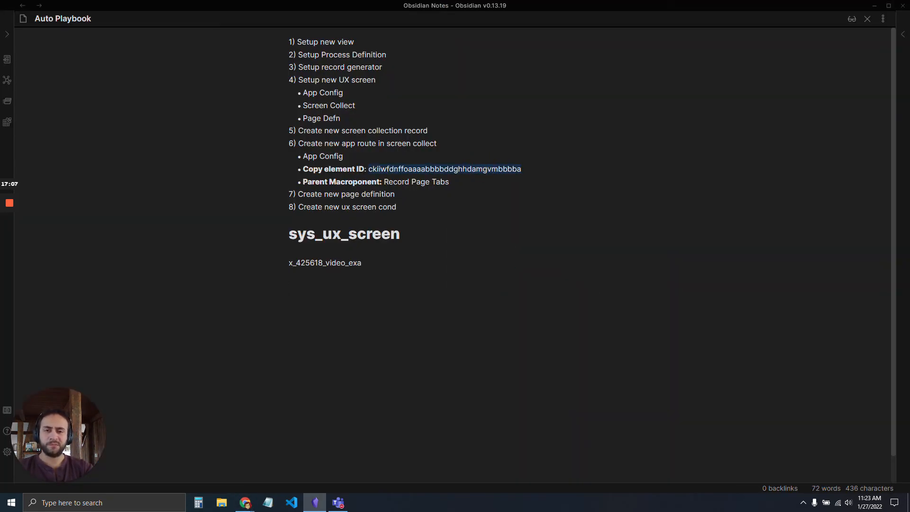
{"action": "left_click", "coordinate": [434, 169]}
{"action": "left_click", "coordinate": [513, 169]}
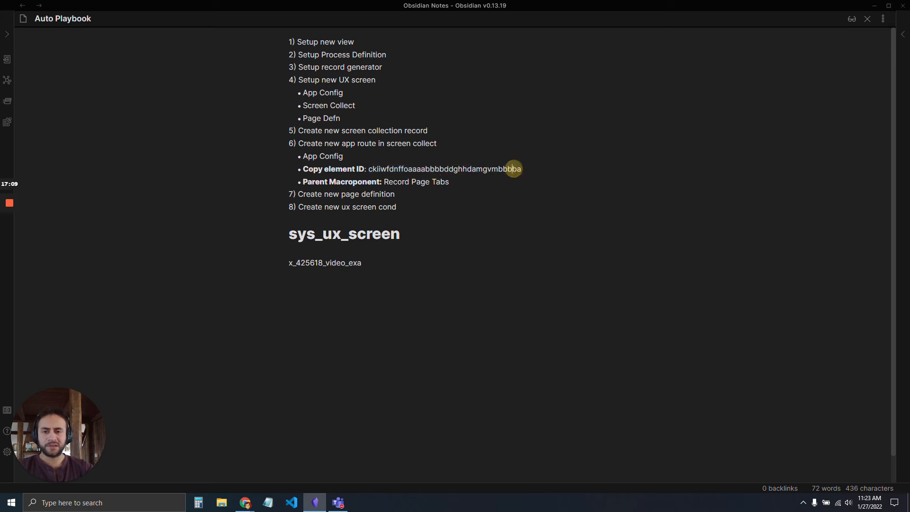
{"action": "double_click", "coordinate": [470, 167]}
{"action": "key", "text": "ctrl+c"}
{"action": "key", "text": "alt+Tab"}
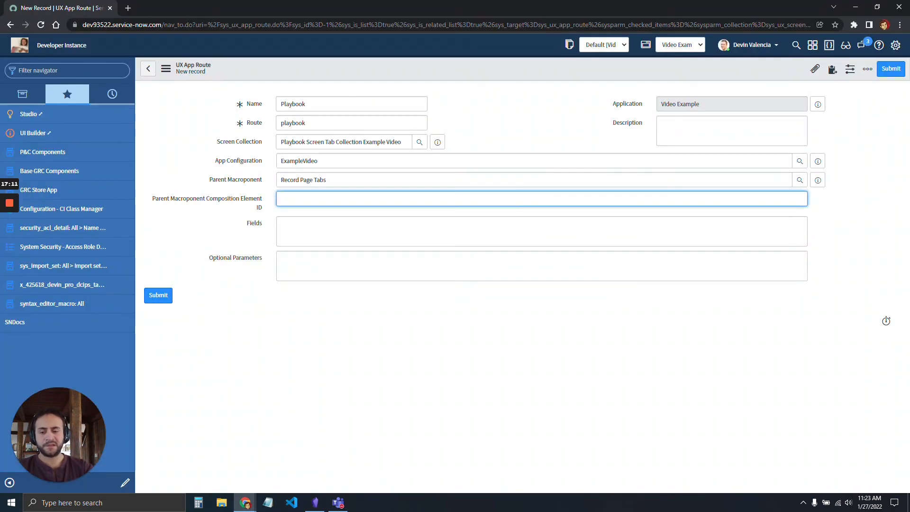
{"action": "key", "text": "ctrl+v"}
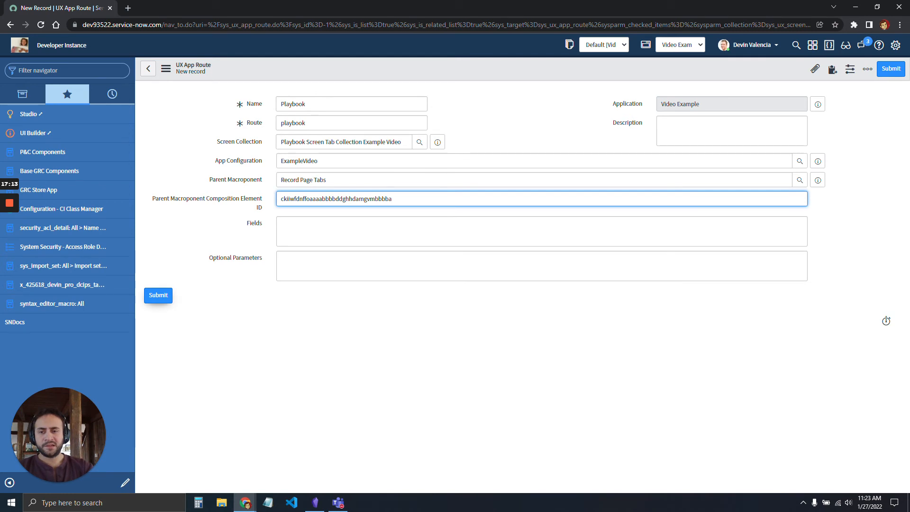
{"action": "left_click", "coordinate": [158, 294]}
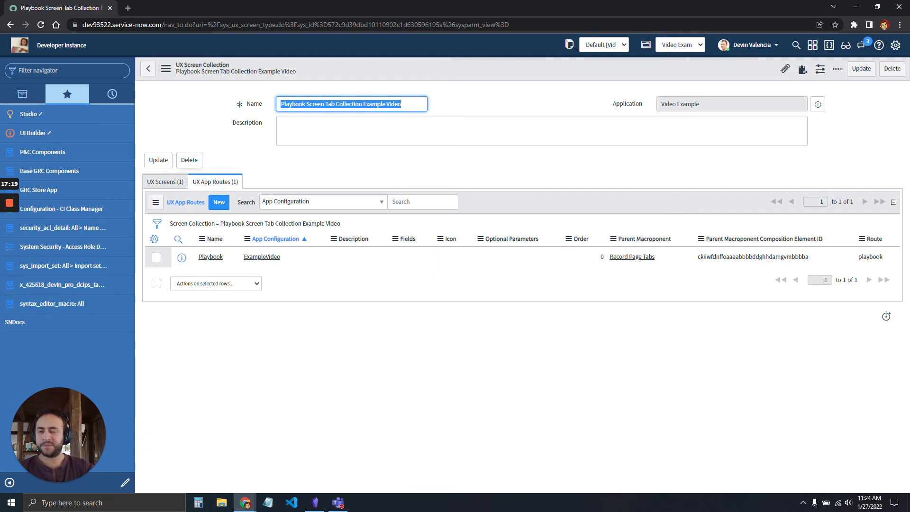
- Open the list of UX Screens with sys_ux_screen.list
{"action": "left_click", "coordinate": [106, 74]}
{"action": "type", "text": "sys"}
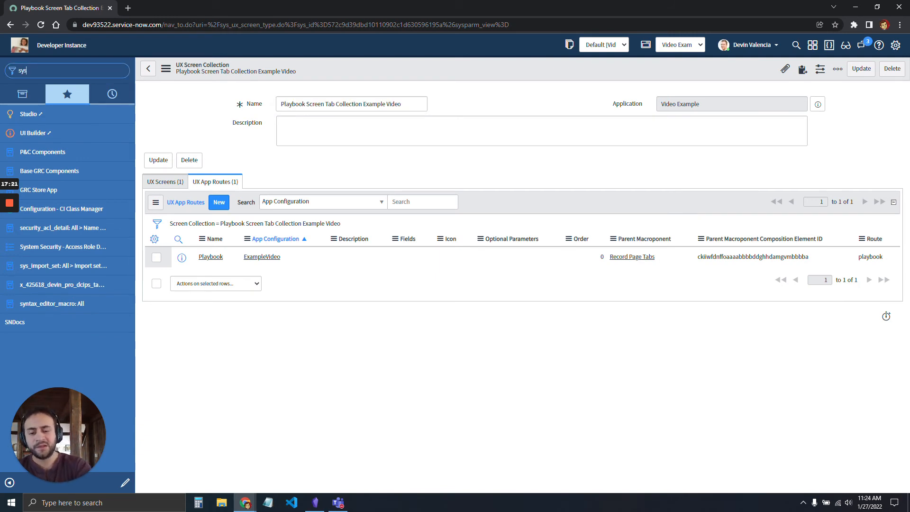
{"action": "type", "text": "_ux_s"}
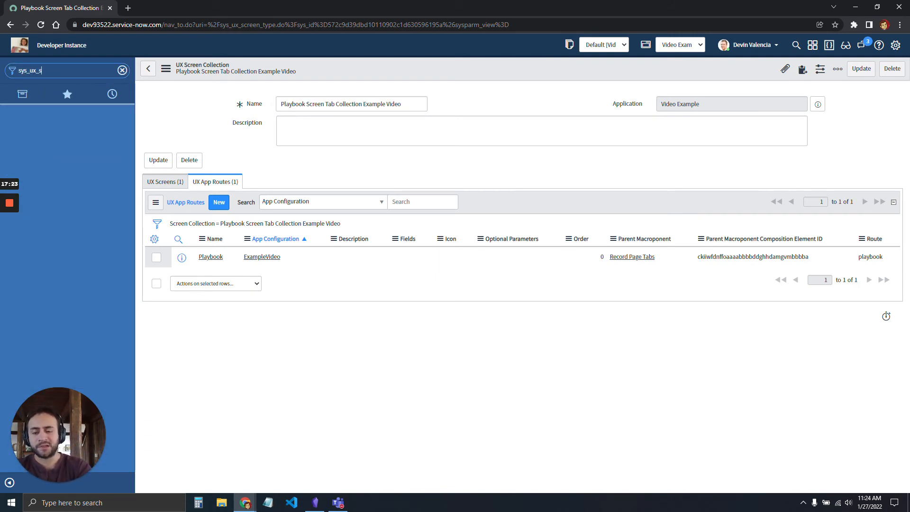
{"action": "type", "text": "creen.list"}
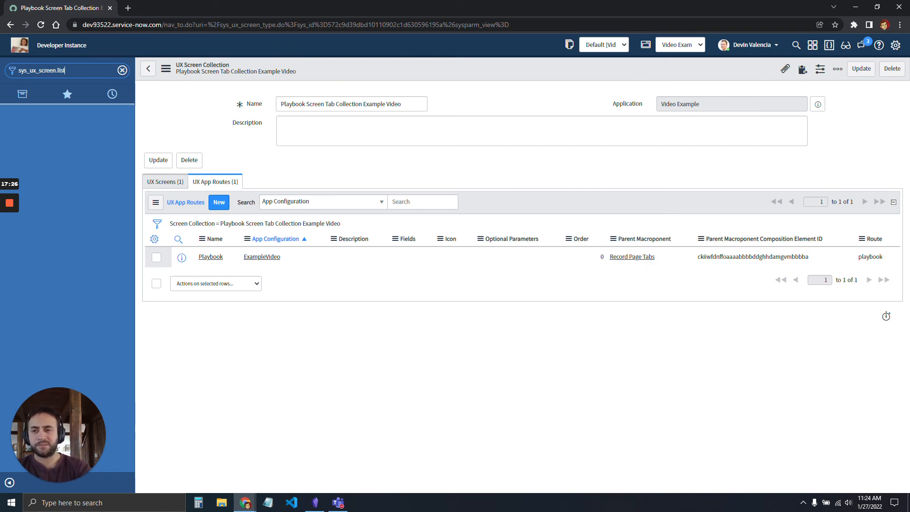
{"action": "key", "text": "Return"}
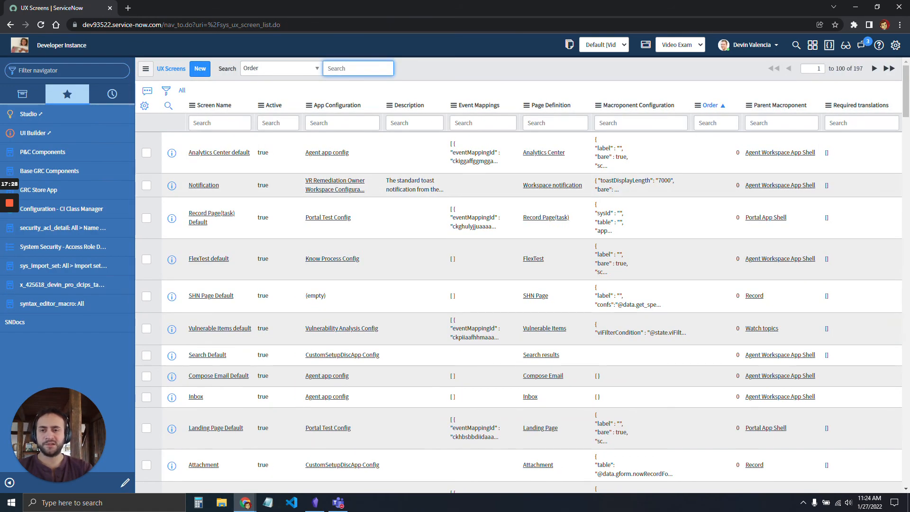
- Filter the UX Screens list to screen names starting with Play
{"action": "left_click", "coordinate": [239, 120]}
{"action": "type", "text": "Pl"}
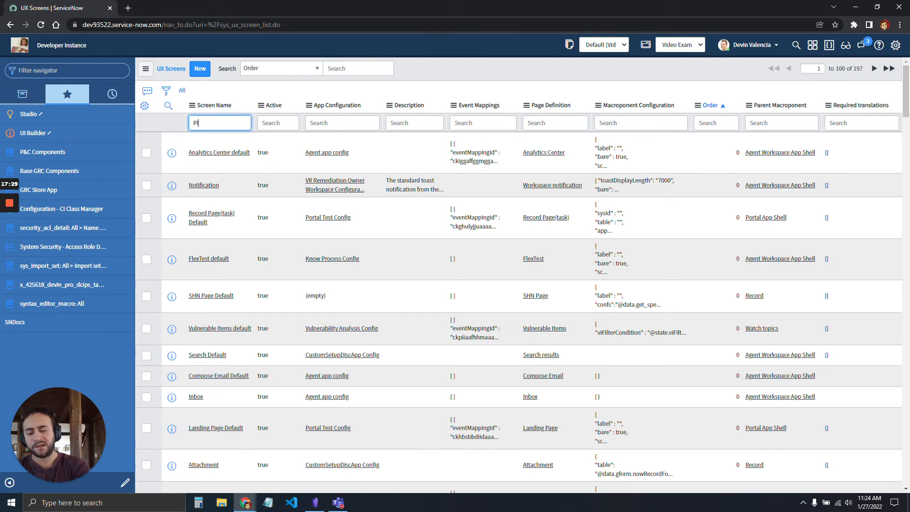
{"action": "type", "text": "ay"}
{"action": "key", "text": "Return"}
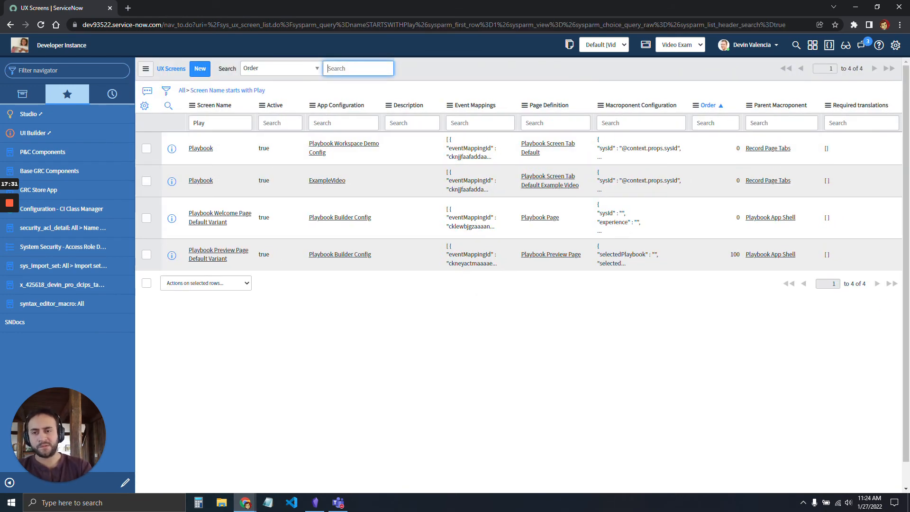
- Open the Playbook screen that uses Playbook Workspace Demo Config, enable editing, and open its Screen Collection record
{"action": "left_click", "coordinate": [200, 147]}
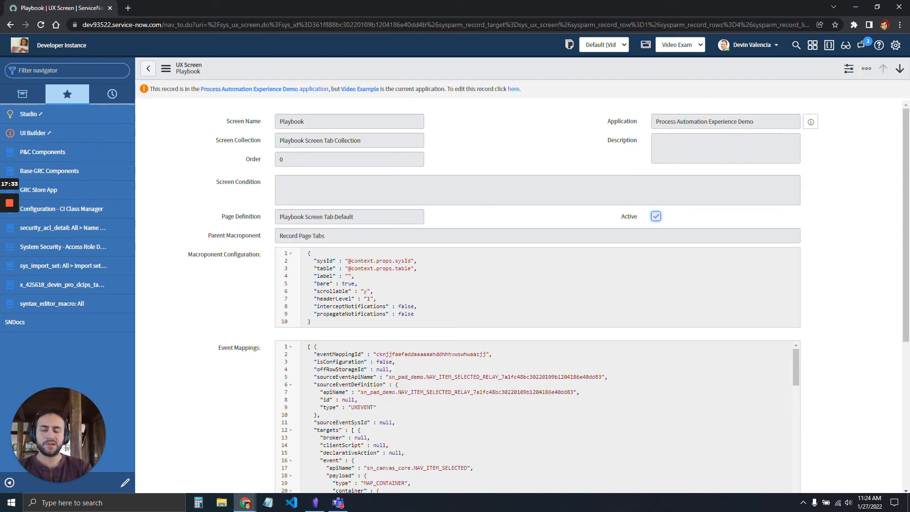
{"action": "scroll", "coordinate": [521, 293], "scroll_direction": "down", "scroll_amount": 10}
{"action": "scroll", "coordinate": [521, 237], "scroll_direction": "up", "scroll_amount": 12}
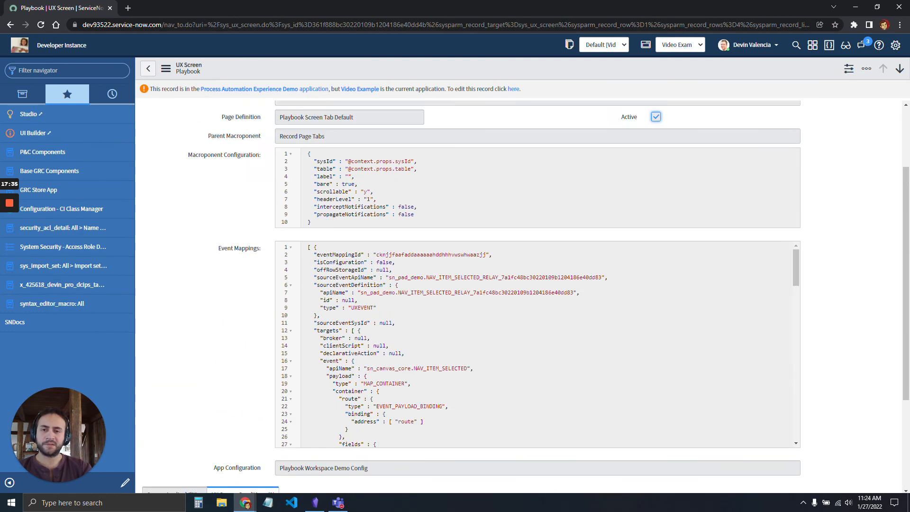
{"action": "left_click", "coordinate": [111, 94]}
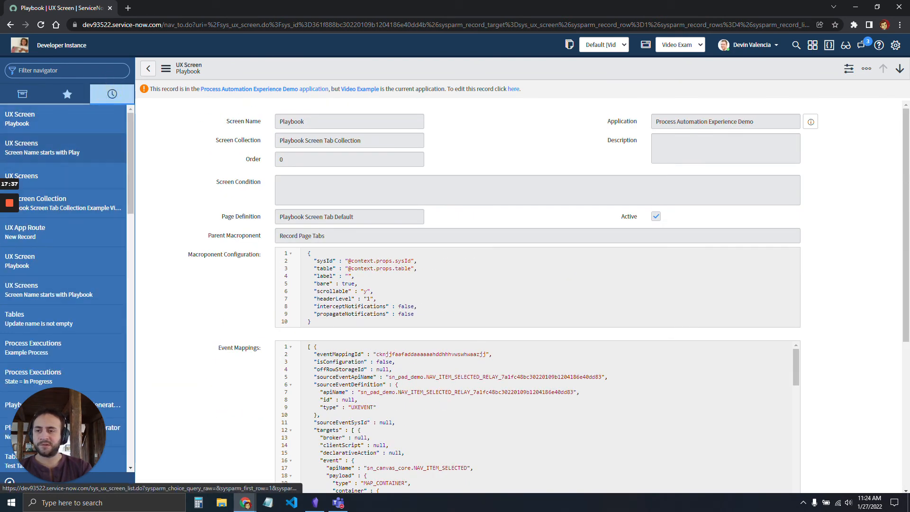
{"action": "left_click", "coordinate": [514, 89]}
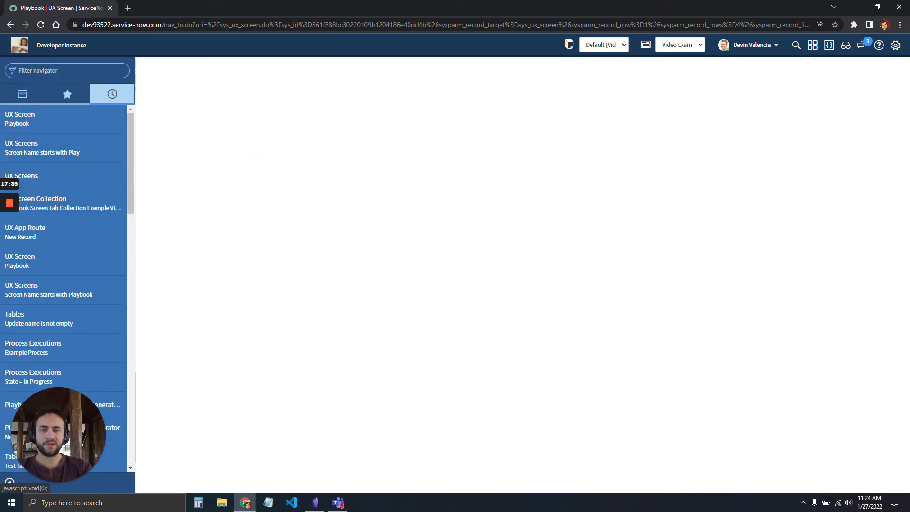
{"action": "left_click", "coordinate": [434, 141]}
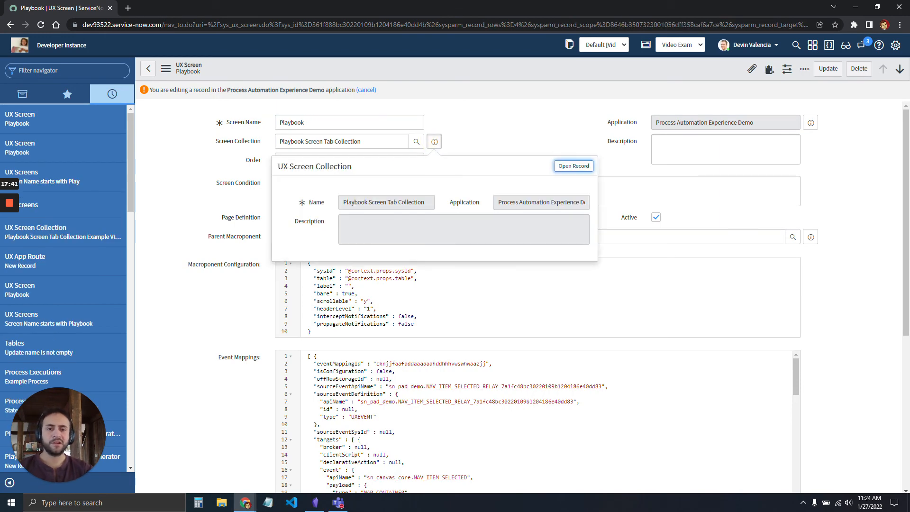
{"action": "left_click", "coordinate": [574, 165]}
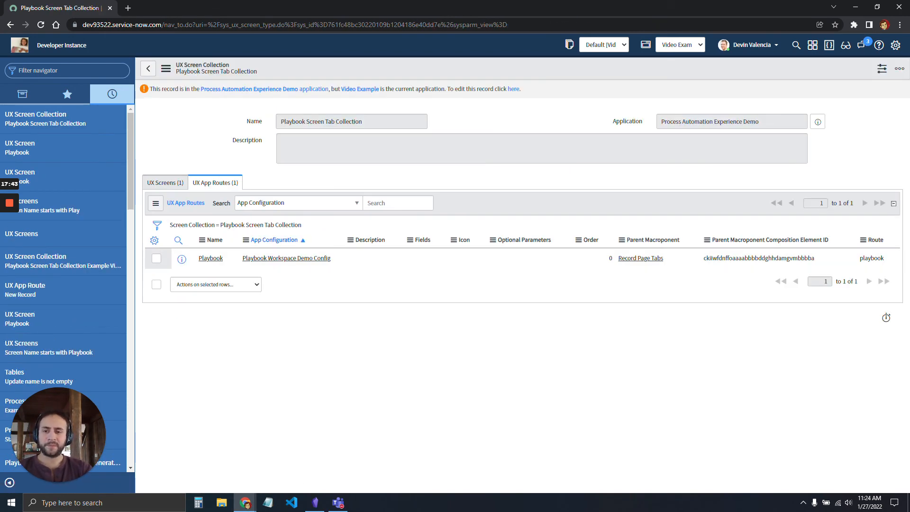
- Open the collection's Playbook app route and examine its Parent Macroponent Composition Element ID
{"action": "left_click", "coordinate": [211, 258]}
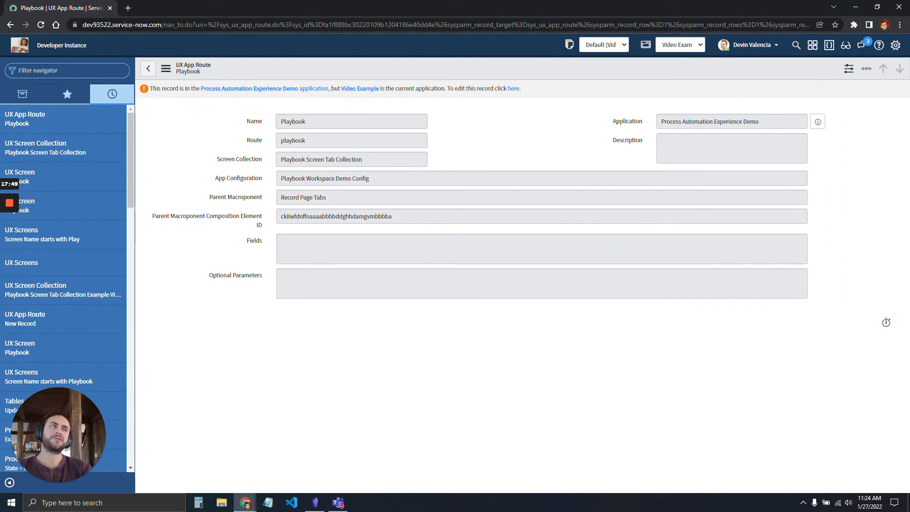
{"action": "left_click", "coordinate": [219, 220]}
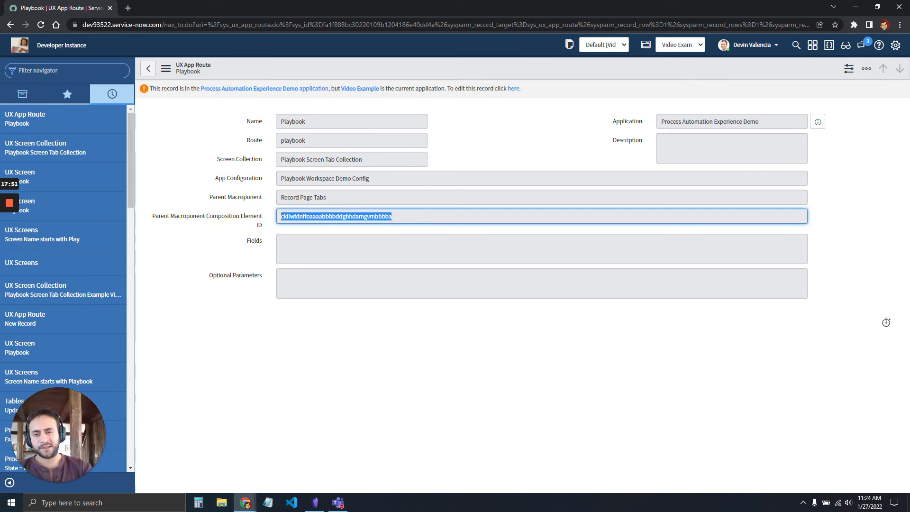
{"action": "left_click", "coordinate": [458, 321]}
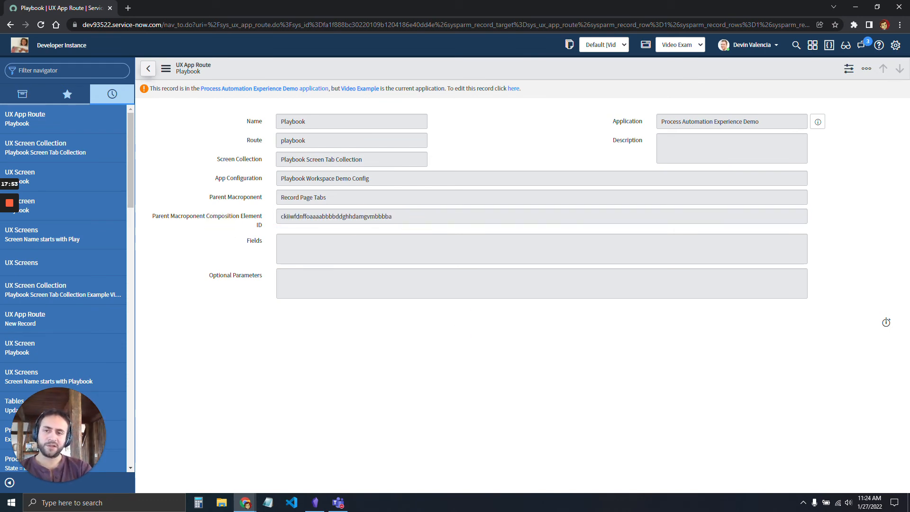
{"action": "double_click", "coordinate": [377, 216]}
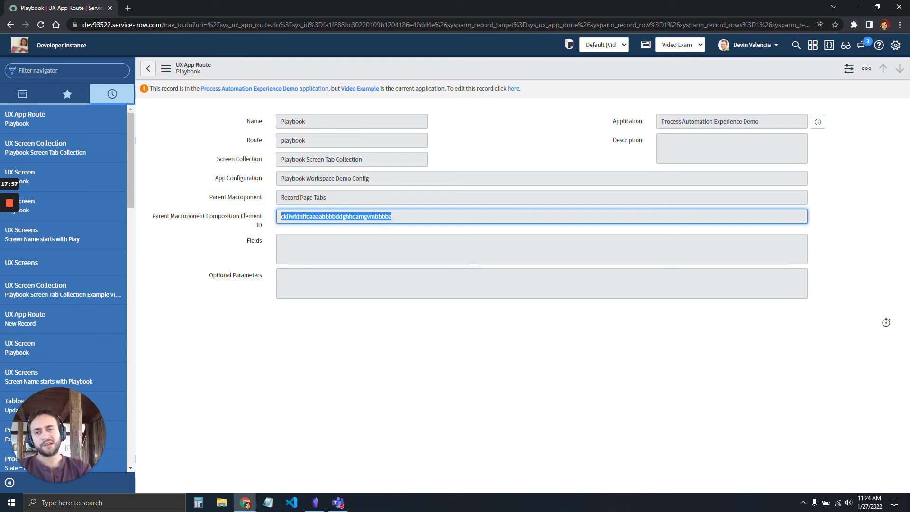
- Return from the demo app route to the filtered UX Screens list
{"action": "left_click", "coordinate": [148, 69]}
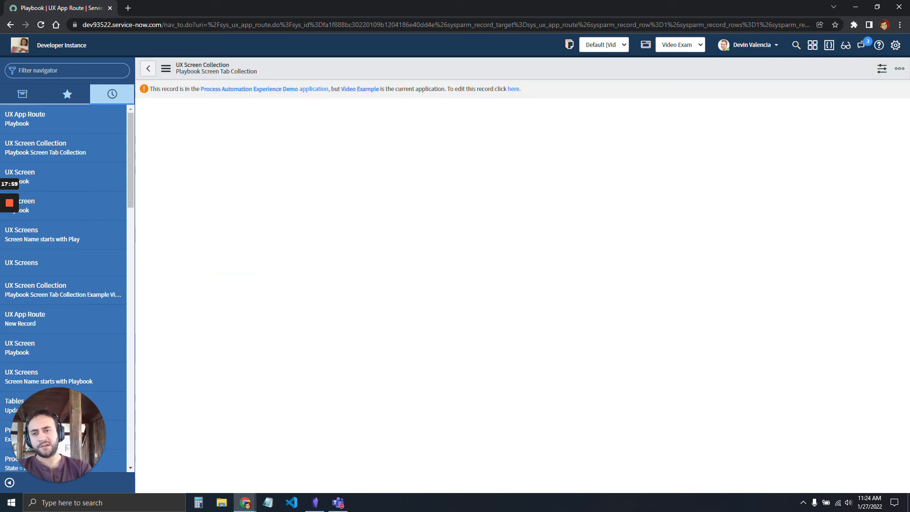
{"action": "left_click", "coordinate": [148, 68]}
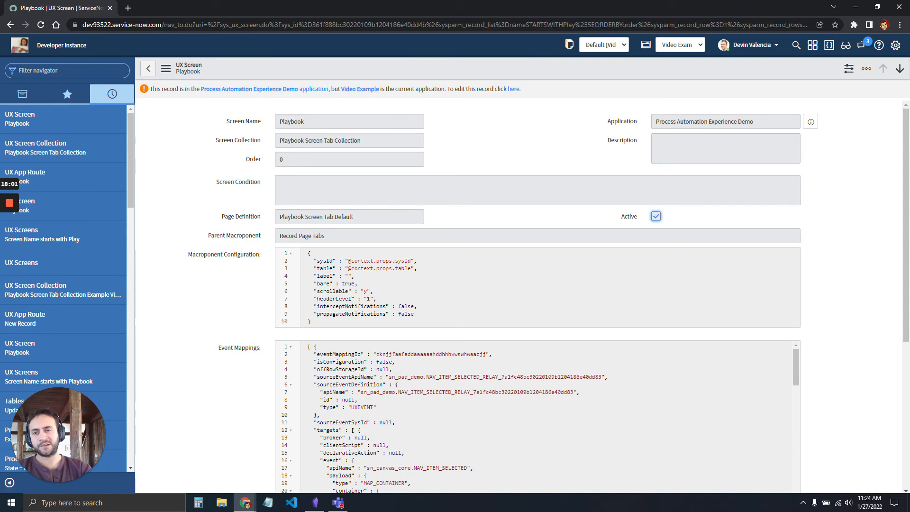
{"action": "left_click", "coordinate": [147, 69]}
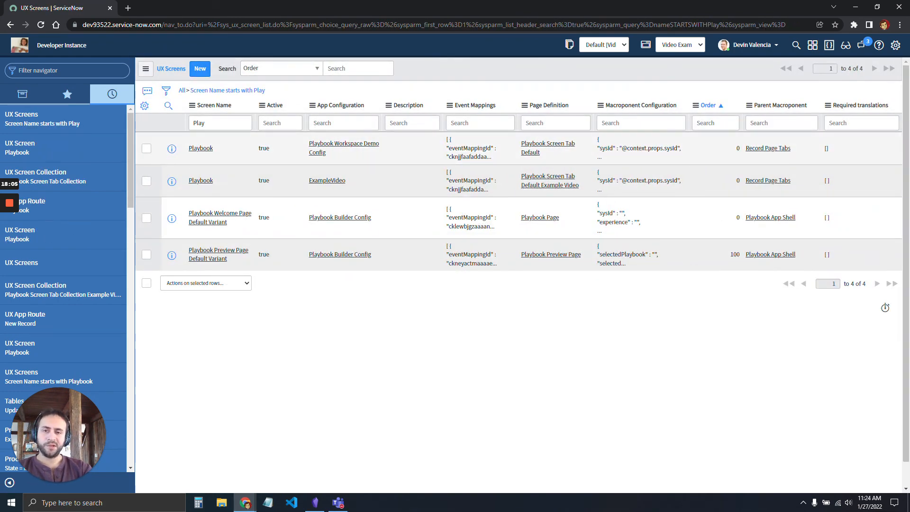
- Reopen the demo Playbook app route through the demo screen's Screen Collection and select its Parent Macroponent Composition Element ID
{"action": "left_click", "coordinate": [314, 142]}
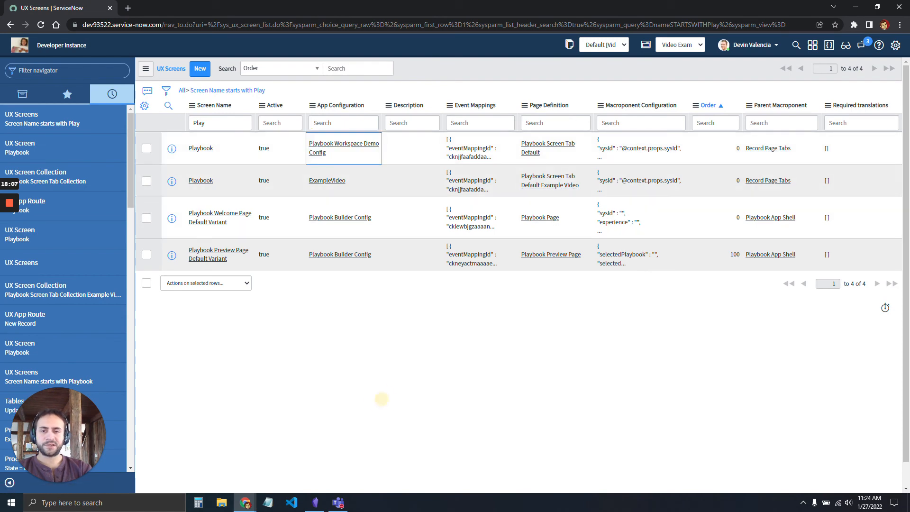
{"action": "left_click", "coordinate": [201, 148]}
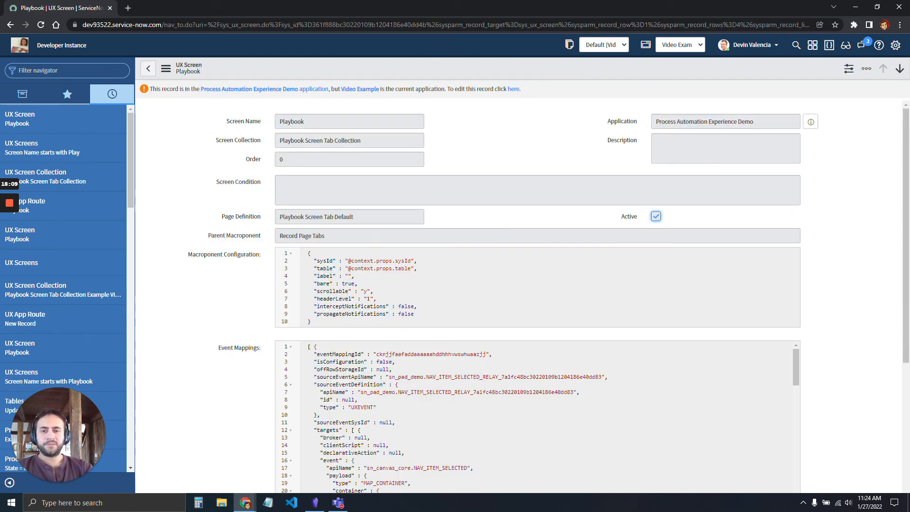
{"action": "left_click", "coordinate": [513, 89]}
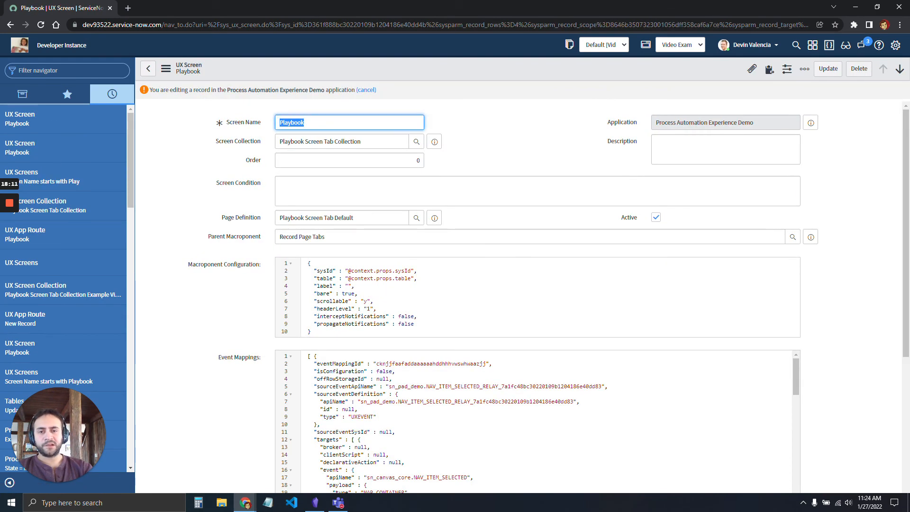
{"action": "left_click", "coordinate": [434, 141]}
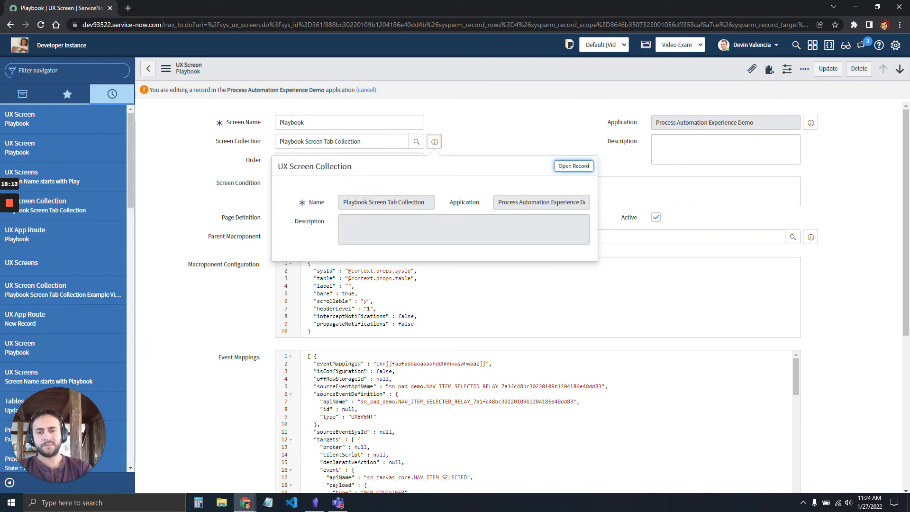
{"action": "left_click", "coordinate": [573, 166]}
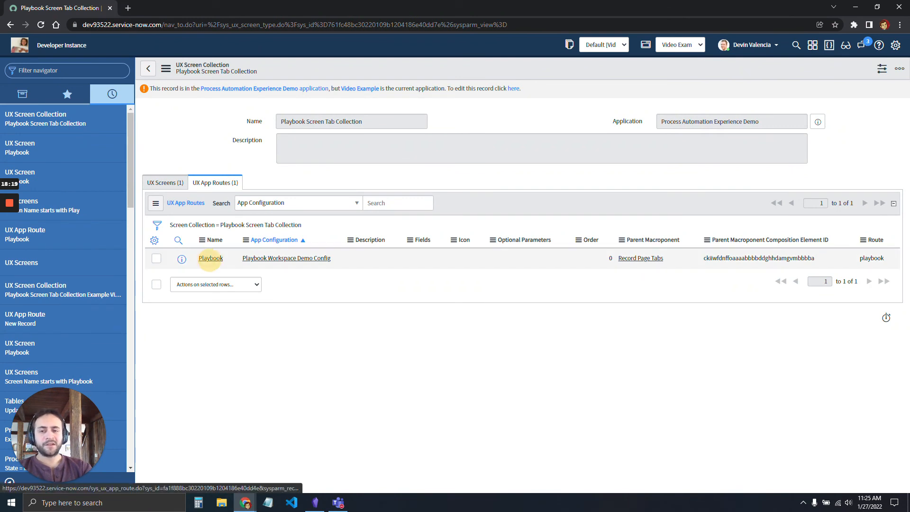
{"action": "left_click", "coordinate": [210, 258]}
{"action": "left_click_drag", "start_coordinate": [401, 216], "coordinate": [188, 203]}
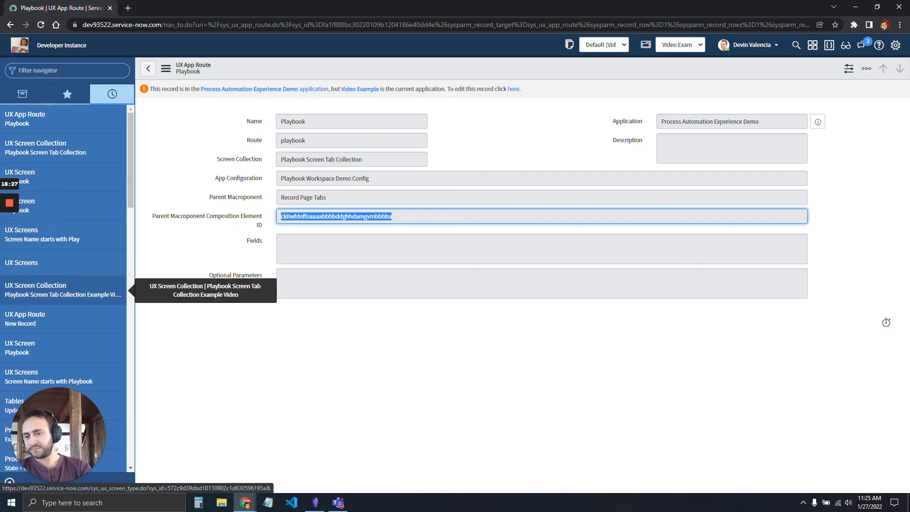
- Open the Playbook screen in Playbook Screen Tab Collection Example Video and examine its Event Mappings and UX Screen Conditions
{"action": "left_click", "coordinate": [61, 289]}
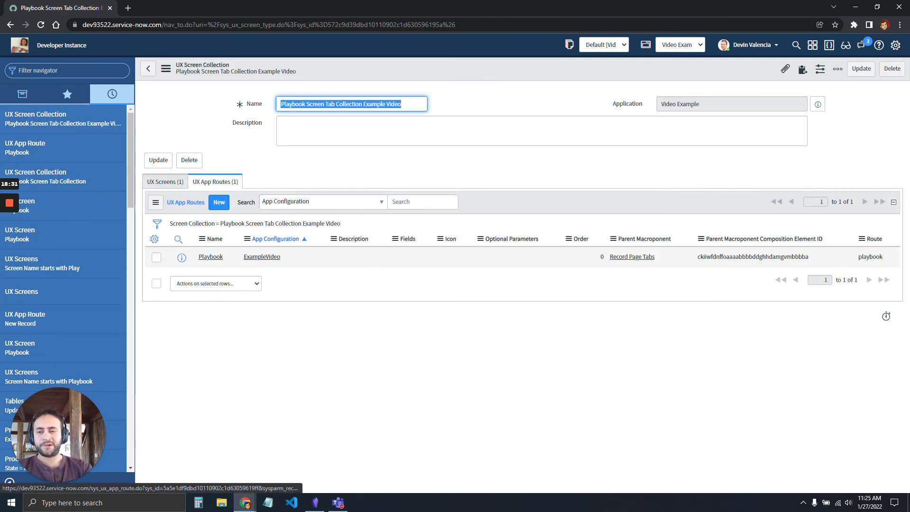
{"action": "left_click", "coordinate": [163, 181]}
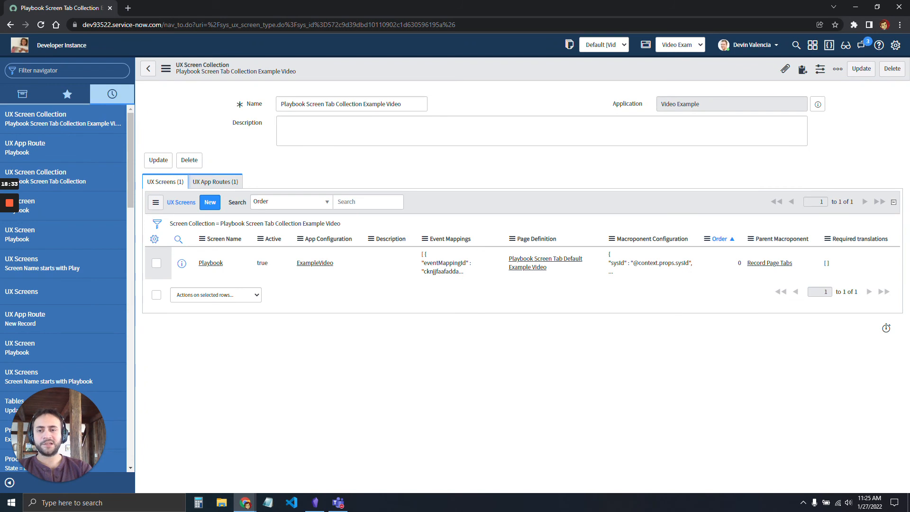
{"action": "left_click", "coordinate": [210, 263]}
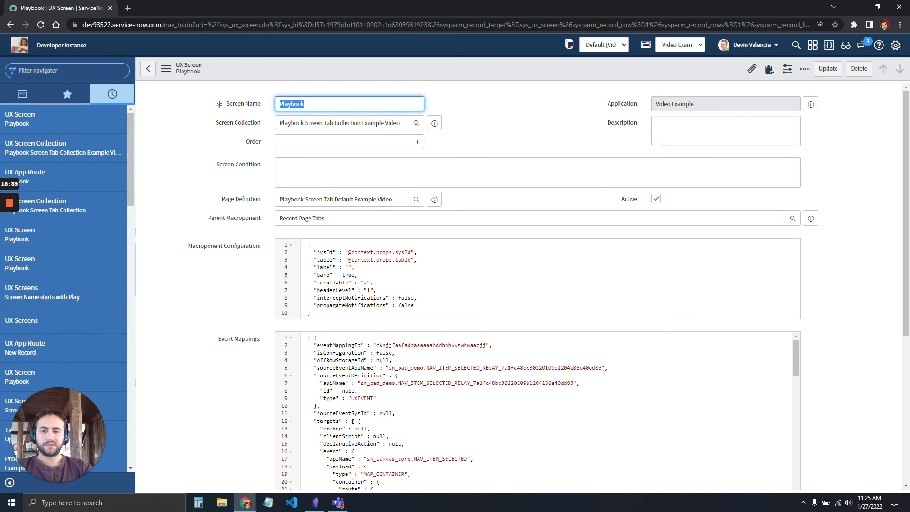
{"action": "double_click", "coordinate": [428, 345]}
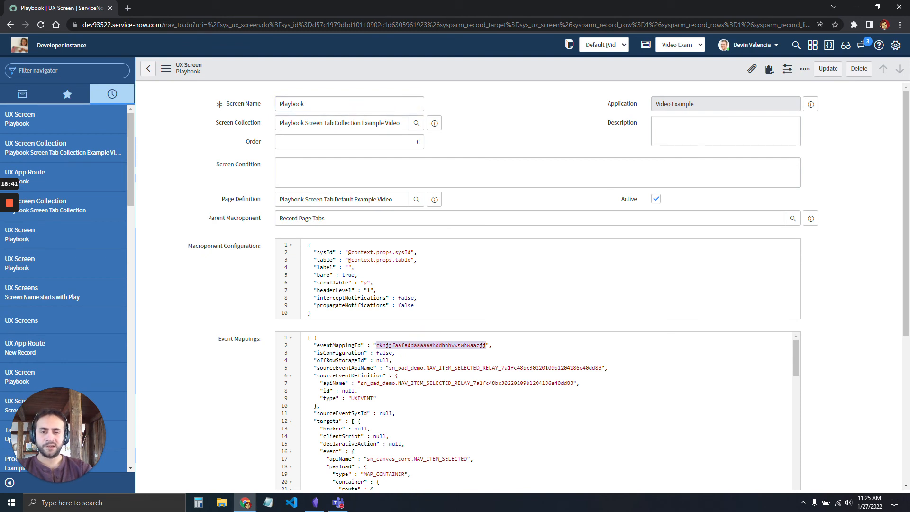
{"action": "scroll", "coordinate": [548, 286], "scroll_direction": "down", "scroll_amount": 1}
{"action": "scroll", "coordinate": [446, 360], "scroll_direction": "down", "scroll_amount": 4}
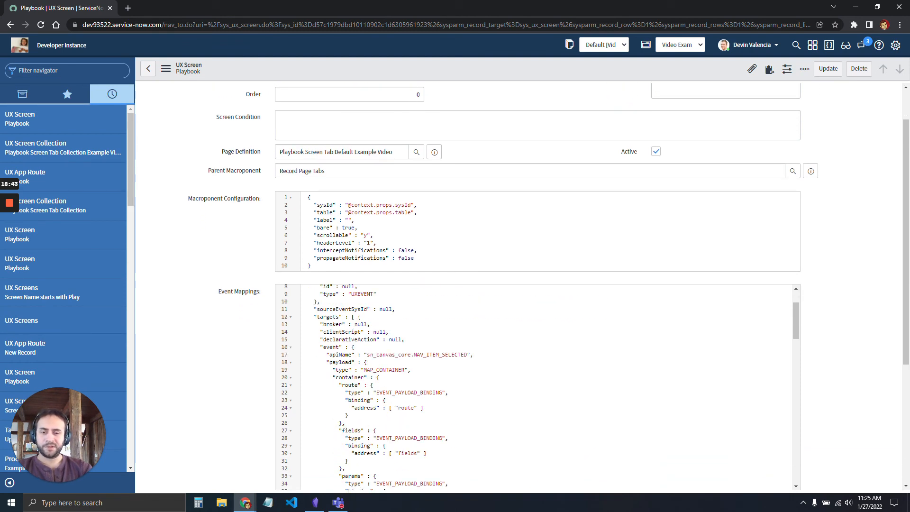
{"action": "scroll", "coordinate": [445, 360], "scroll_direction": "up", "scroll_amount": 4}
{"action": "scroll", "coordinate": [536, 284], "scroll_direction": "down", "scroll_amount": 8}
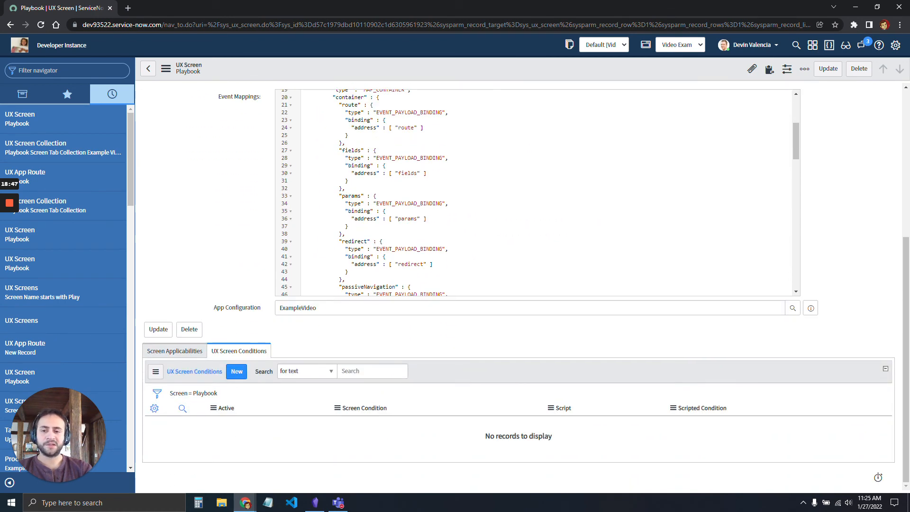
{"action": "left_click", "coordinate": [416, 329]}
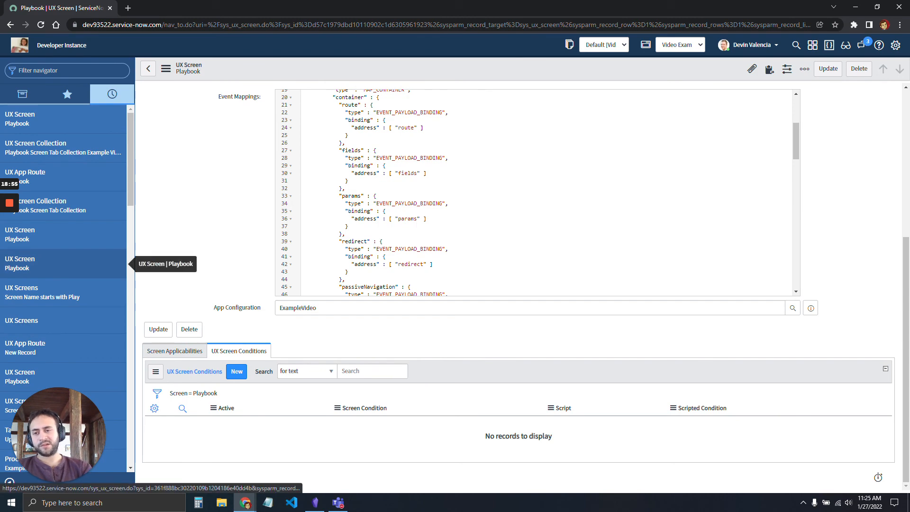
- Copy the full script from the UX Screen Condition of the Process Automation Experience Demo's Playbook screen and return to that screen record
{"action": "left_click", "coordinate": [64, 268]}
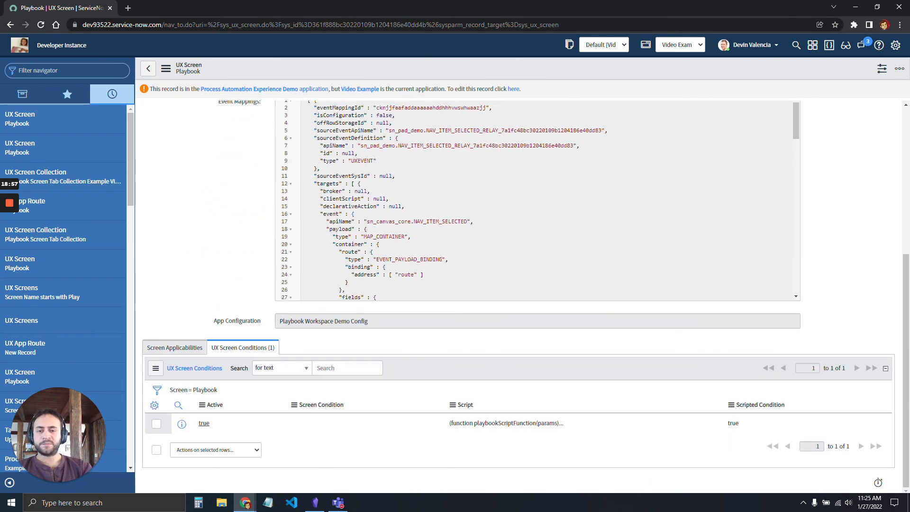
{"action": "left_click", "coordinate": [203, 423]}
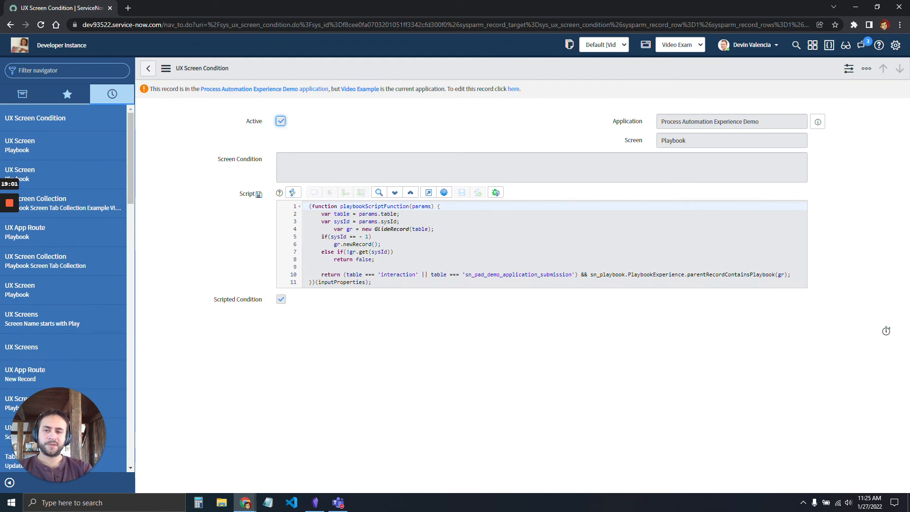
{"action": "left_click_drag", "start_coordinate": [372, 282], "coordinate": [258, 193]}
{"action": "key", "text": "ctrl+c"}
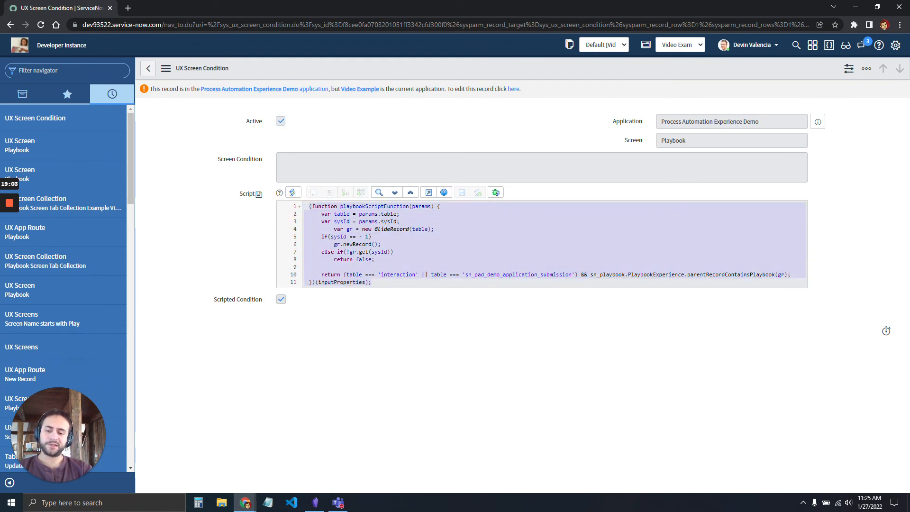
{"action": "left_click", "coordinate": [148, 68]}
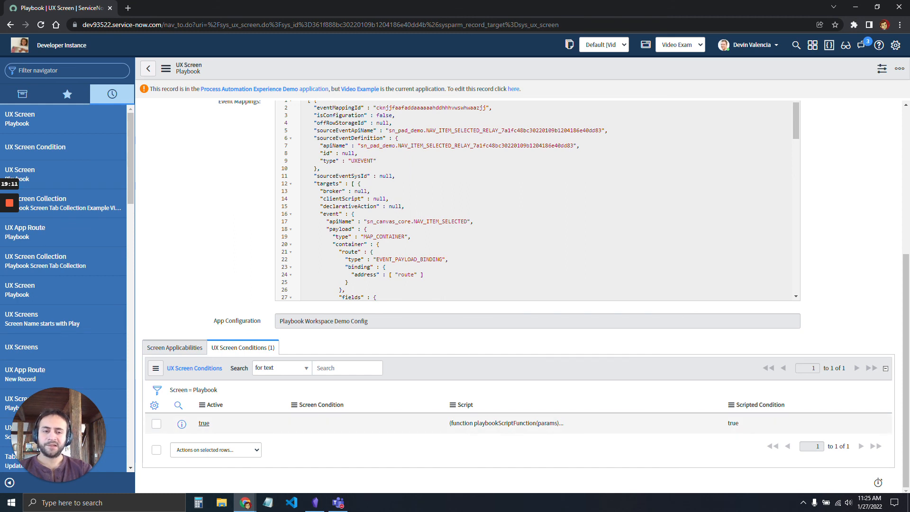
{"action": "left_click", "coordinate": [737, 404]}
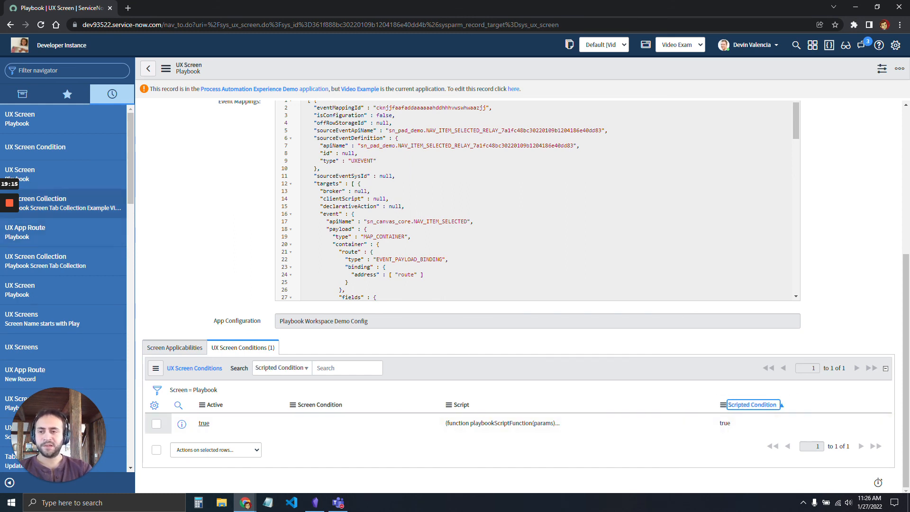
- Create a UX Screen Condition for the Video Example Playbook screen, paste in the copied script and enable Scripted Condition
{"action": "left_click", "coordinate": [57, 203]}
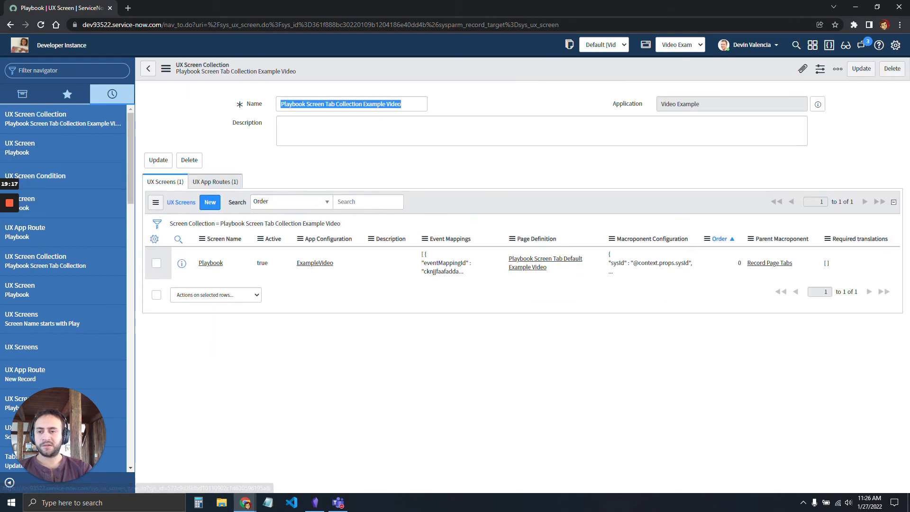
{"action": "left_click", "coordinate": [210, 262]}
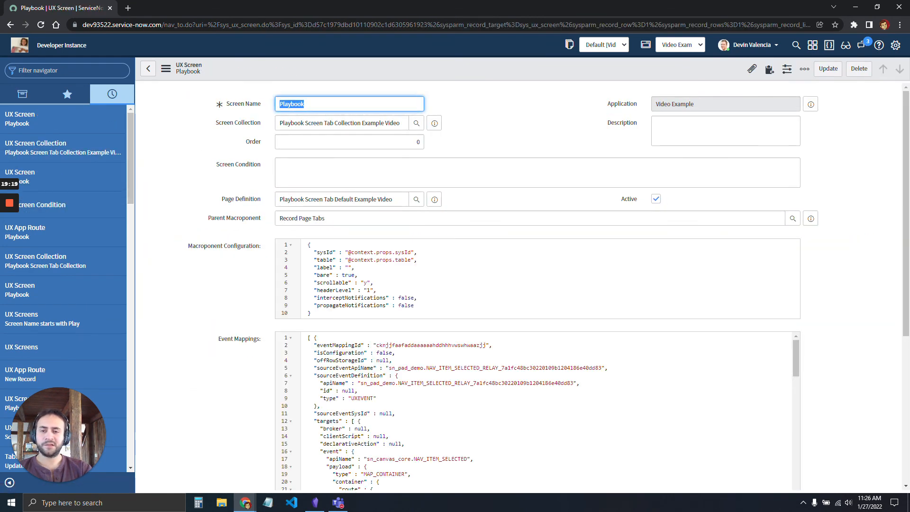
{"action": "scroll", "coordinate": [521, 284], "scroll_direction": "down", "scroll_amount": 5}
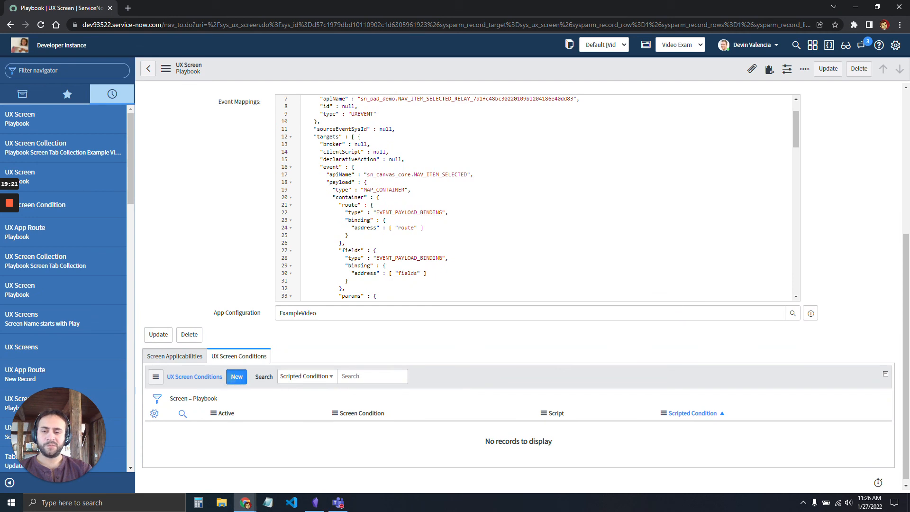
{"action": "left_click", "coordinate": [237, 376]}
{"action": "left_click", "coordinate": [339, 205]}
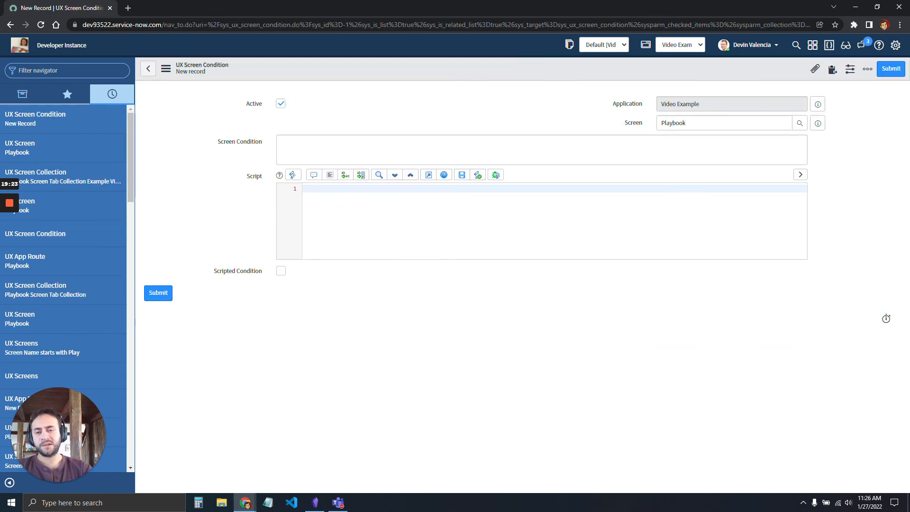
{"action": "key", "text": "ctrl+v"}
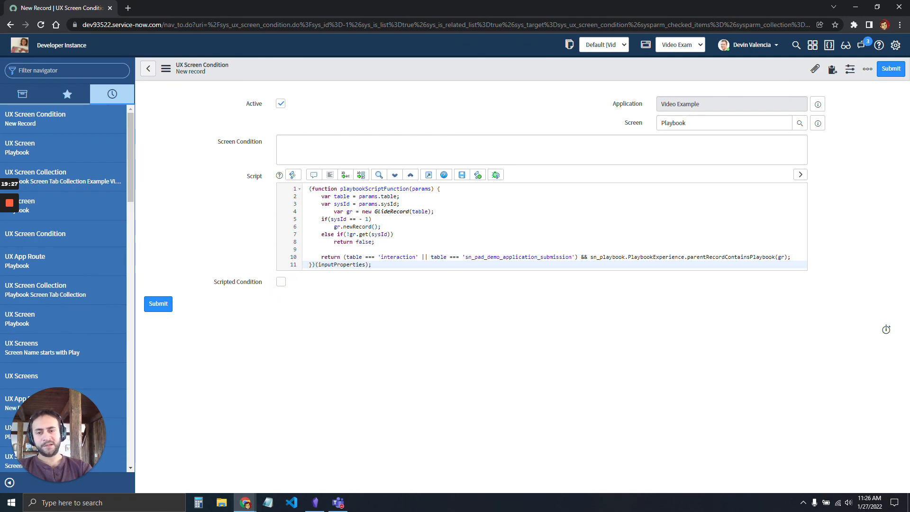
{"action": "key", "text": "alt+Tab"}
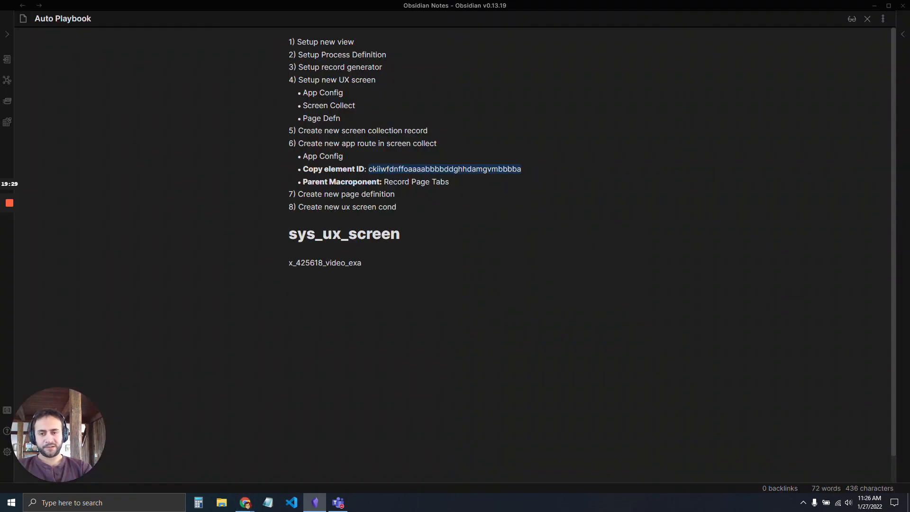
{"action": "left_click", "coordinate": [374, 266]}
{"action": "key", "text": "alt+Tab"}
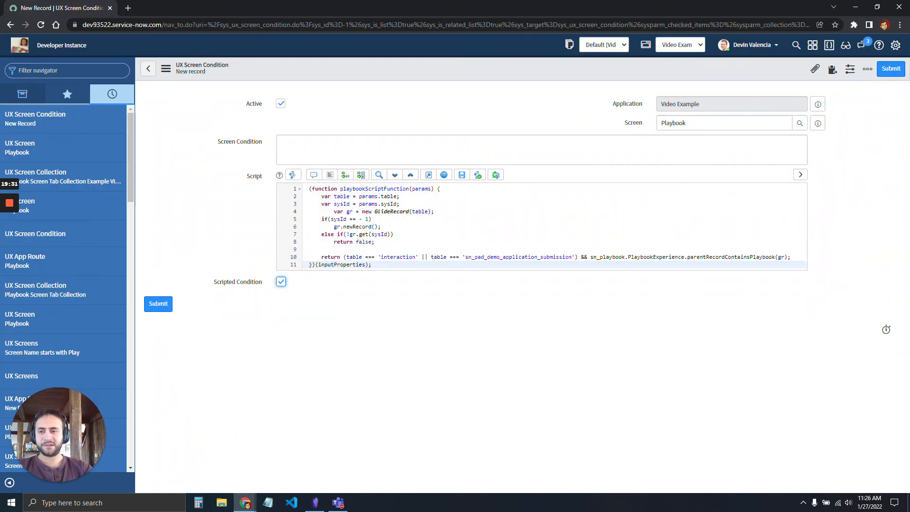
{"action": "left_click", "coordinate": [71, 69]}
{"action": "type", "text": "t"}
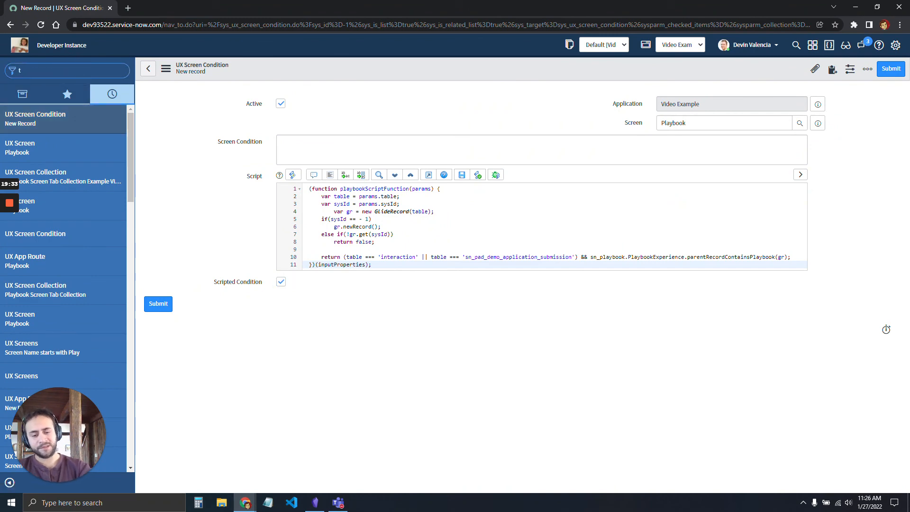
{"action": "key", "text": "BackSpace"}
{"action": "key", "text": "alt+Tab"}
{"action": "key", "text": "alt+Tab"}
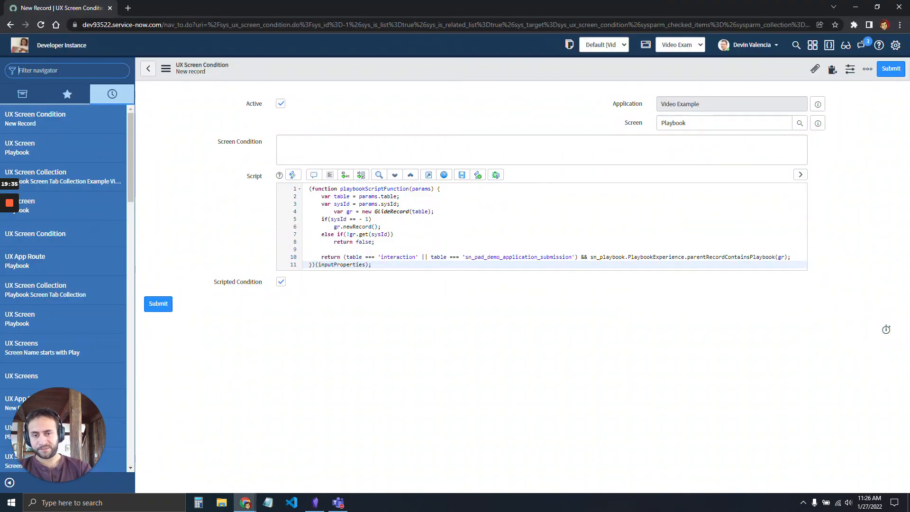
- Copy the table name x_425618_video_exa_test_table from the Create New Test Table page's address and return to the new condition
{"action": "key", "text": "alt+Tab"}
{"action": "key", "text": "alt+Tab"}
{"action": "key", "text": "alt+Tab"}
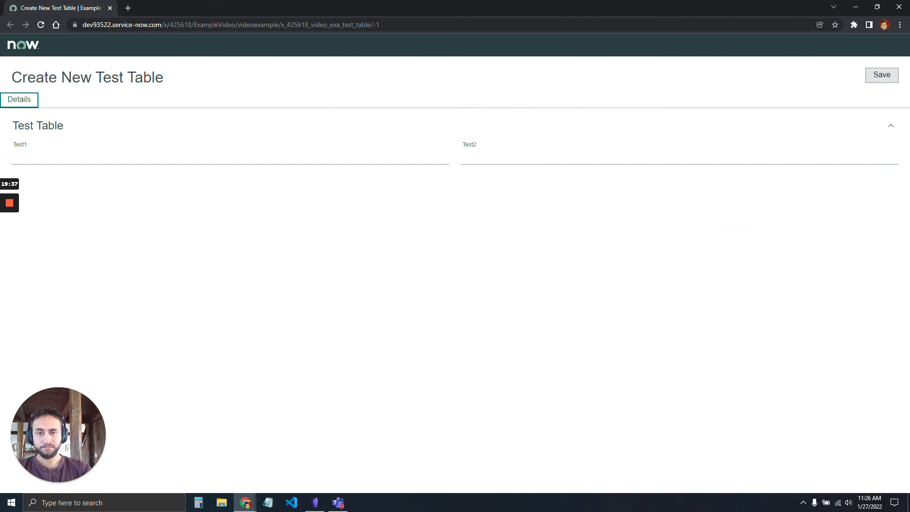
{"action": "double_click", "coordinate": [320, 24]}
{"action": "key", "text": "ctrl+c"}
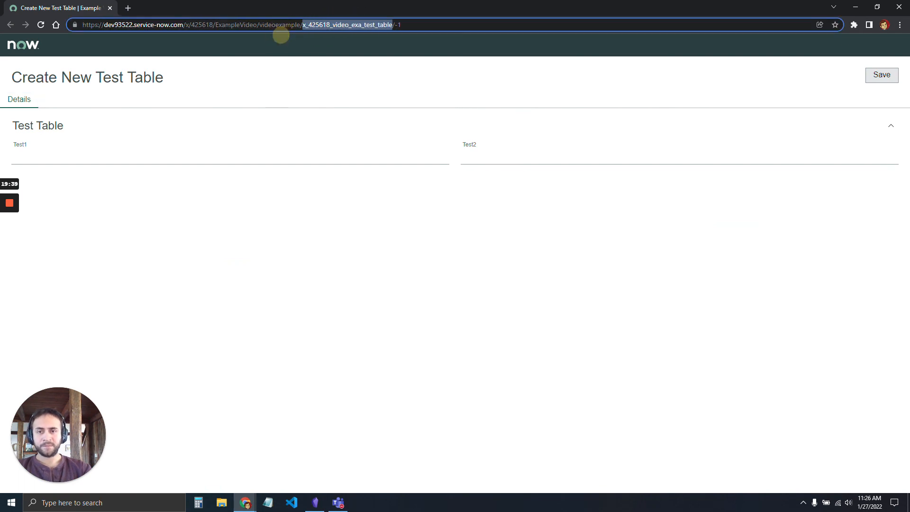
{"action": "key", "text": "alt+Tab"}
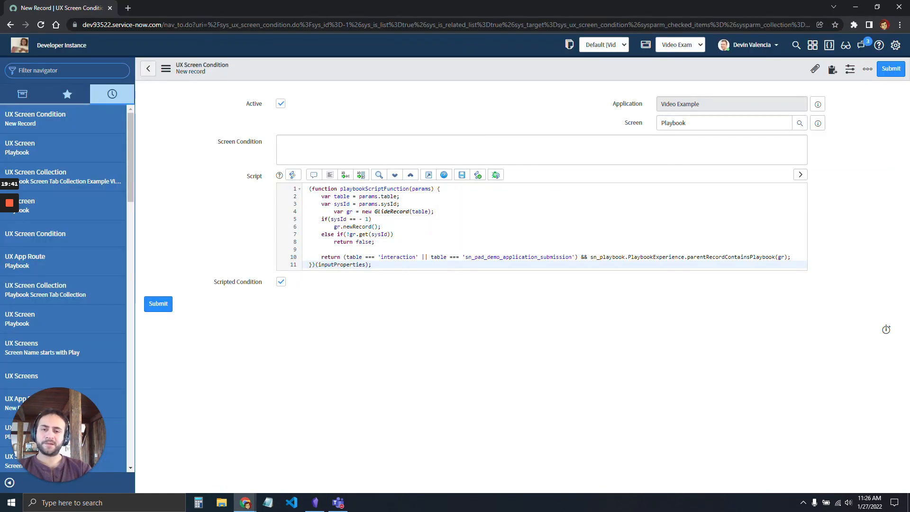
- Make the script's return line check only for table 'x_425618_video_exa_test_table' instead of the demo tables, and submit the condition
{"action": "left_click_drag", "start_coordinate": [575, 256], "coordinate": [419, 256]}
{"action": "key", "text": "BackSpace"}
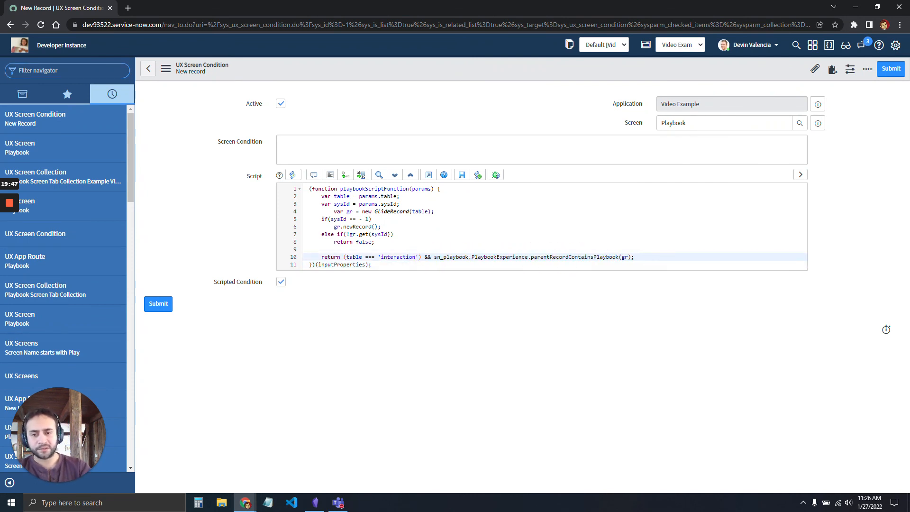
{"action": "double_click", "coordinate": [406, 256]}
{"action": "key", "text": "ctrl+v"}
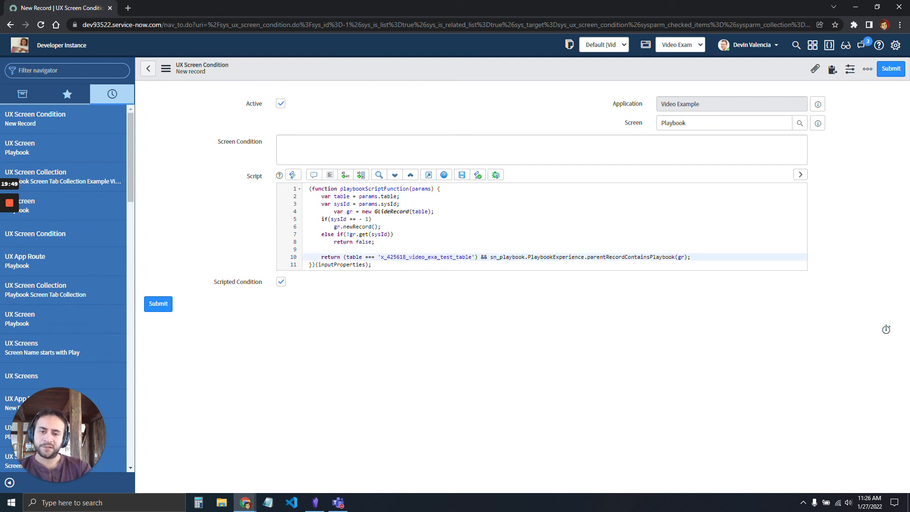
{"action": "left_click_drag", "start_coordinate": [381, 257], "coordinate": [472, 255]}
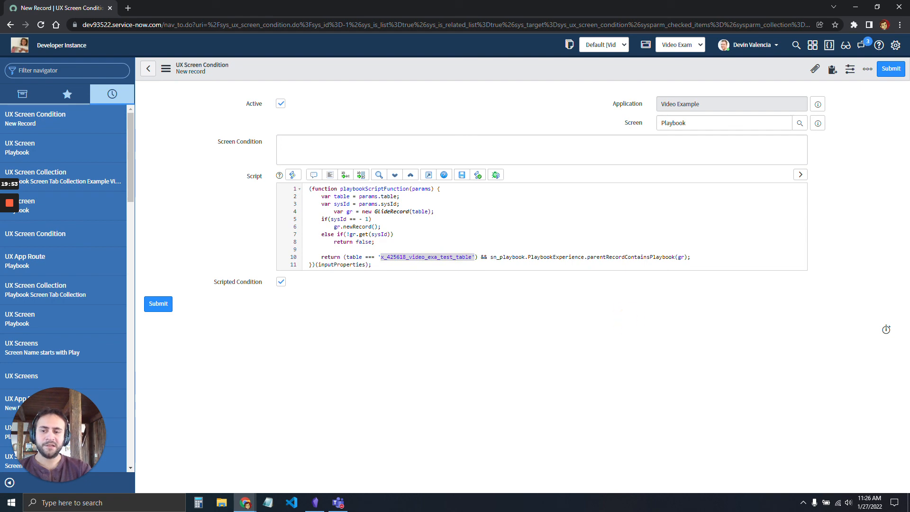
{"action": "left_click", "coordinate": [158, 304]}
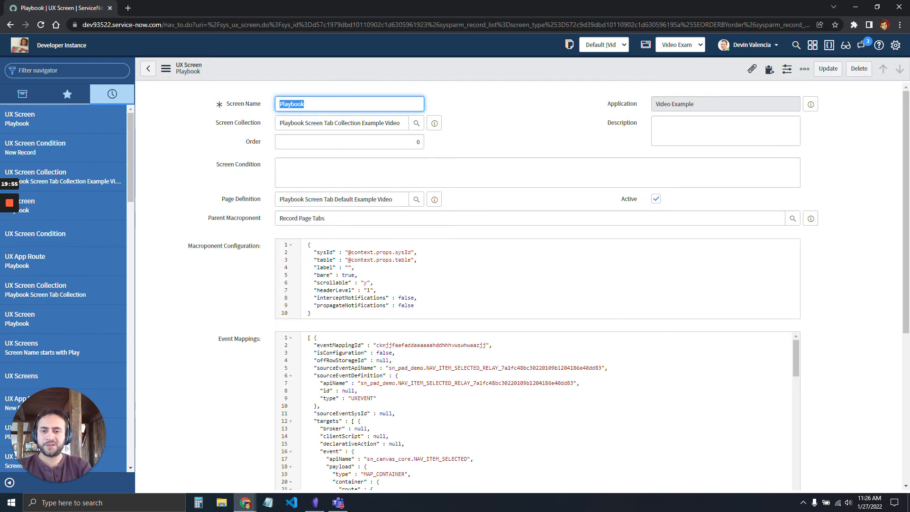
- Examine the table name in the Create New Test Table page's address, then reload the page to check the Playbook tab
{"action": "key", "text": "alt+Tab"}
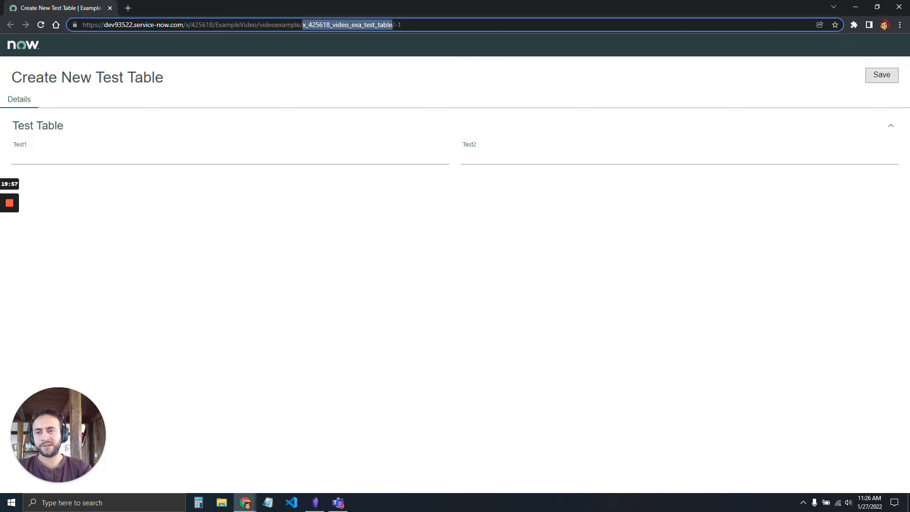
{"action": "left_click", "coordinate": [19, 99]}
{"action": "left_click", "coordinate": [387, 24]}
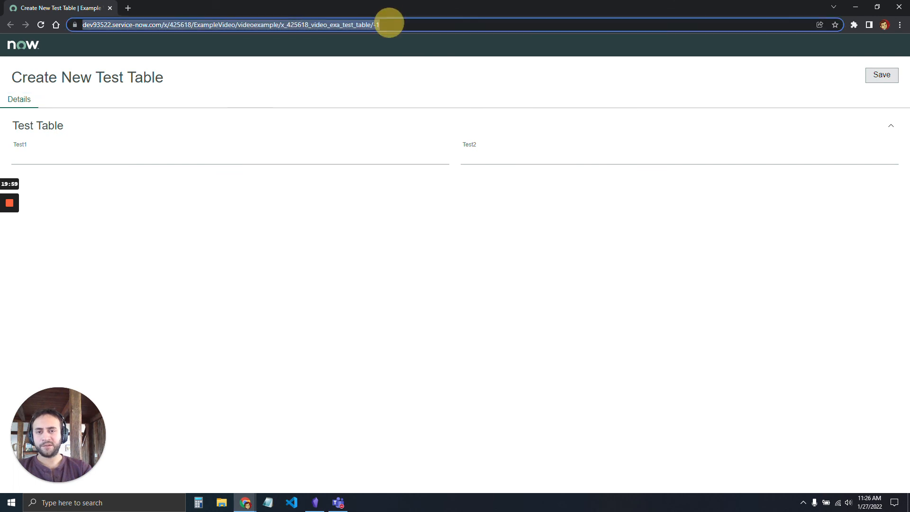
{"action": "left_click", "coordinate": [322, 25]}
{"action": "left_click_drag", "start_coordinate": [300, 25], "coordinate": [479, 25]}
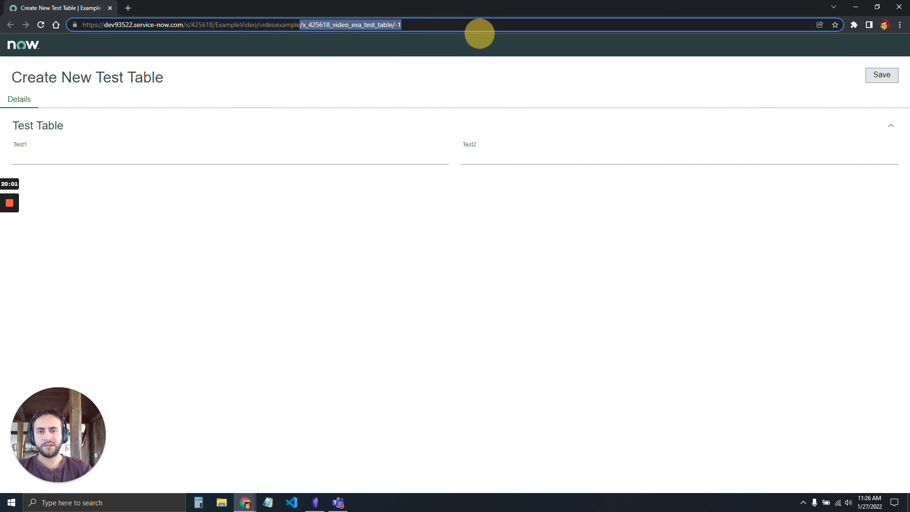
{"action": "left_click", "coordinate": [399, 24]}
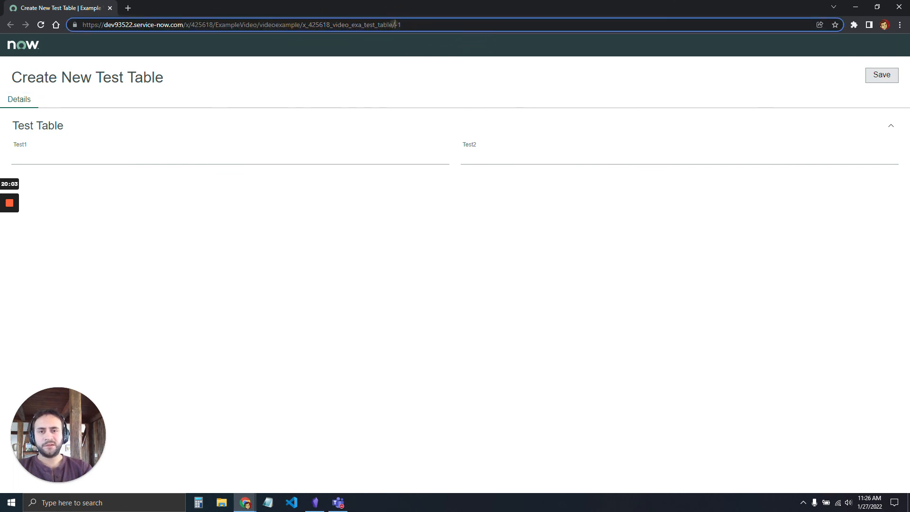
{"action": "left_click", "coordinate": [444, 24]}
{"action": "left_click_drag", "start_coordinate": [391, 25], "coordinate": [316, 25]}
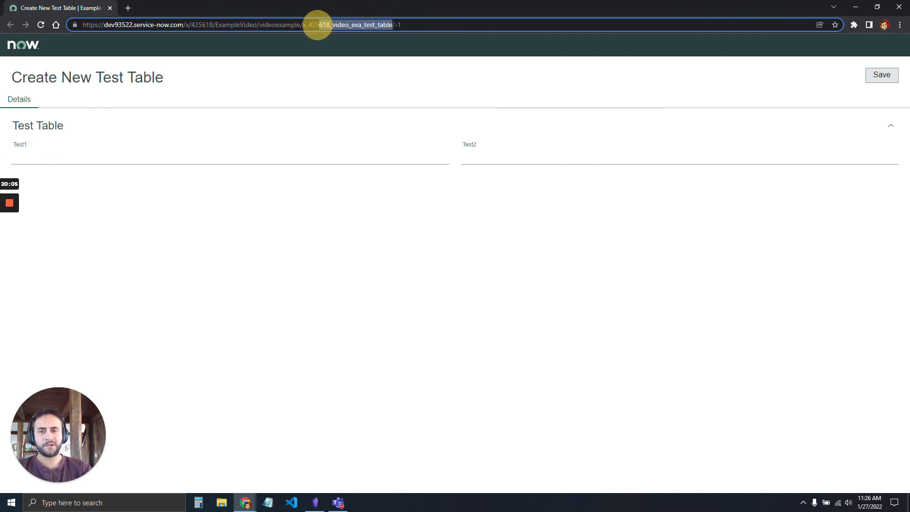
{"action": "left_click", "coordinate": [433, 227]}
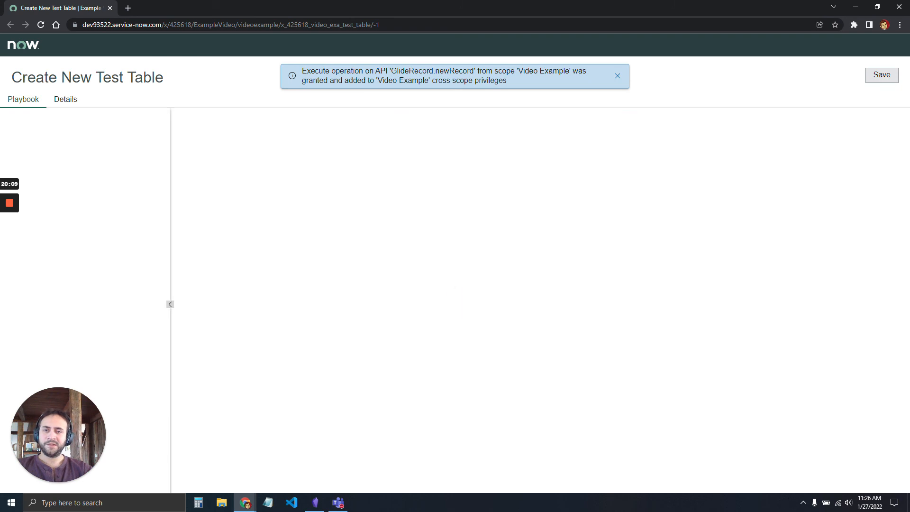
{"action": "left_click", "coordinate": [618, 76]}
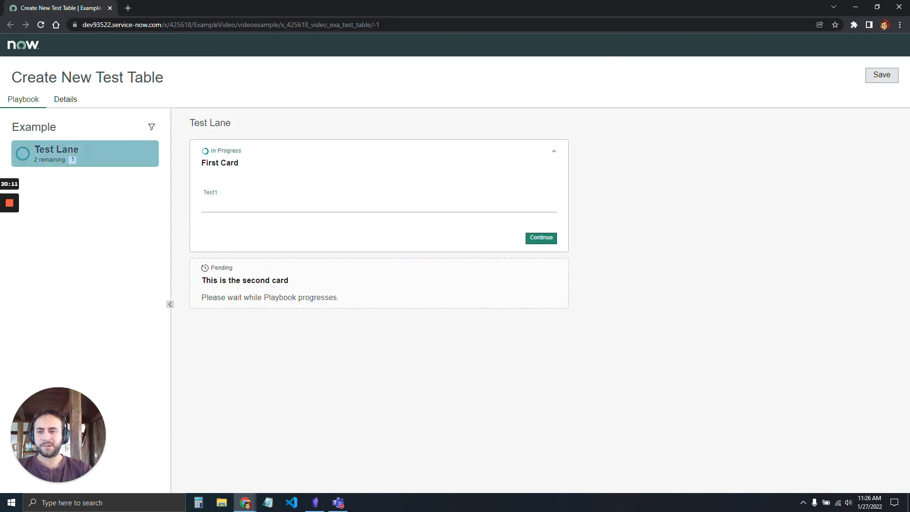
- Enter test1 in First Card's Test1 field, continue the process, and mark the second card complete
{"action": "left_click", "coordinate": [388, 201]}
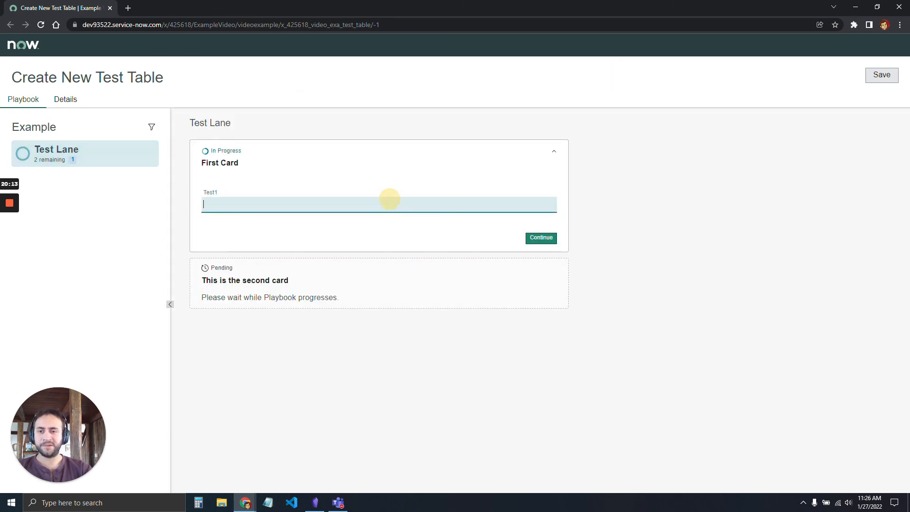
{"action": "type", "text": "test1"}
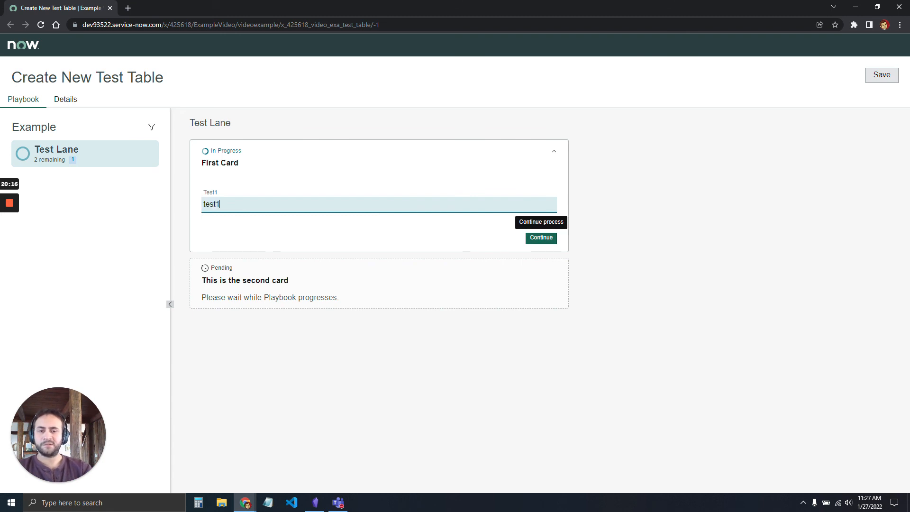
{"action": "left_click", "coordinate": [541, 237]}
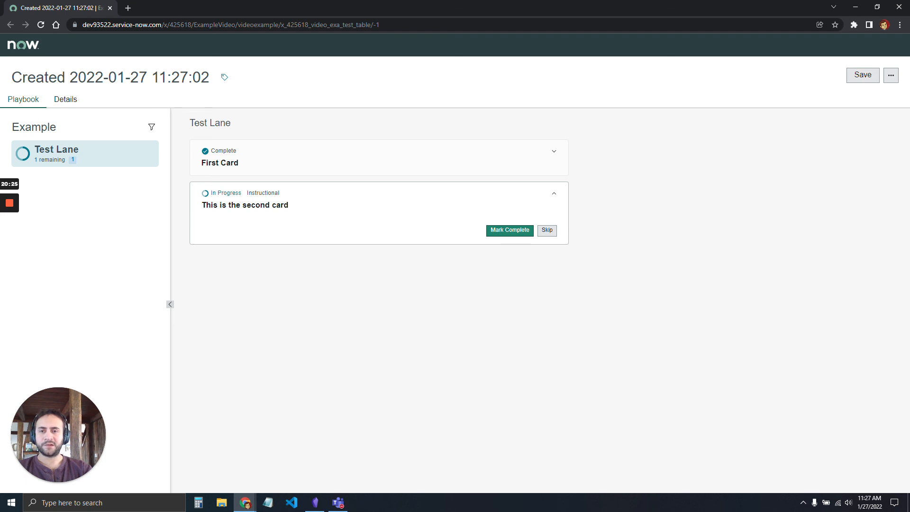
{"action": "left_click", "coordinate": [509, 230]}
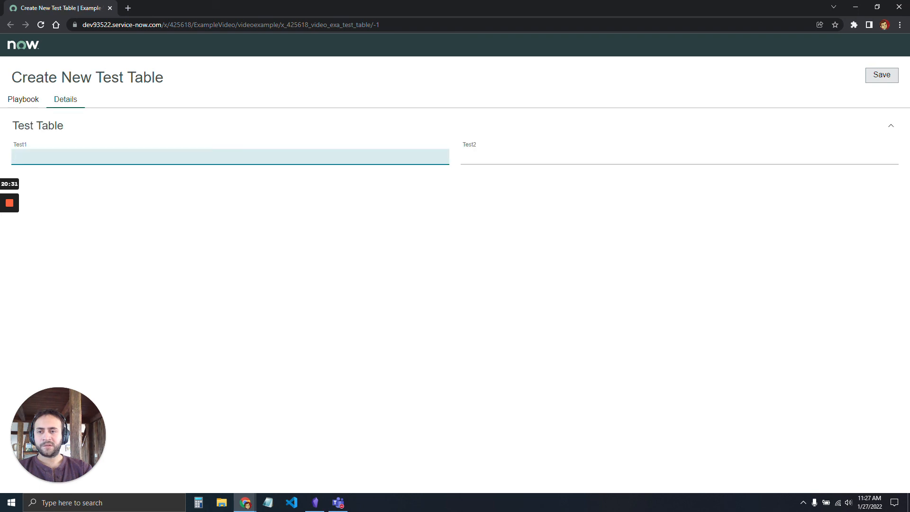
- Run the Playbook again on a new Test Table record, continuing past First Card and marking the second card complete
{"action": "left_click", "coordinate": [22, 99]}
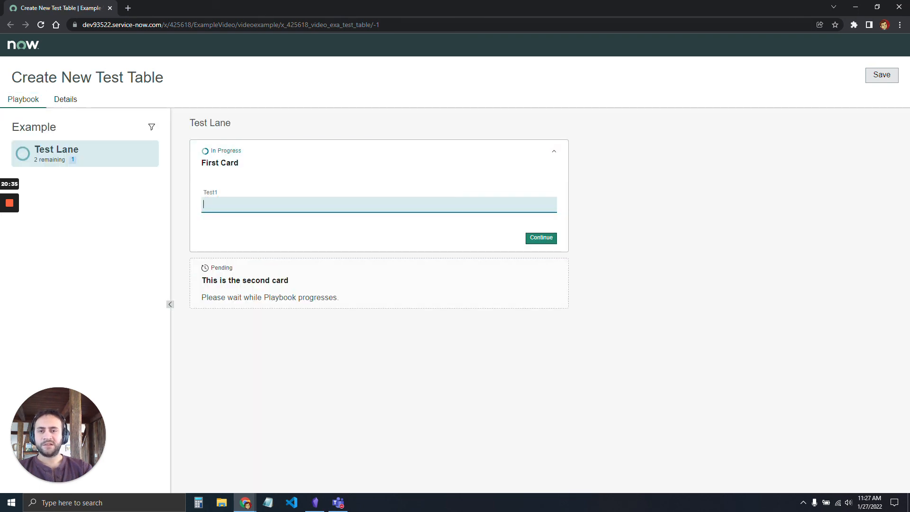
{"action": "left_click", "coordinate": [540, 237]}
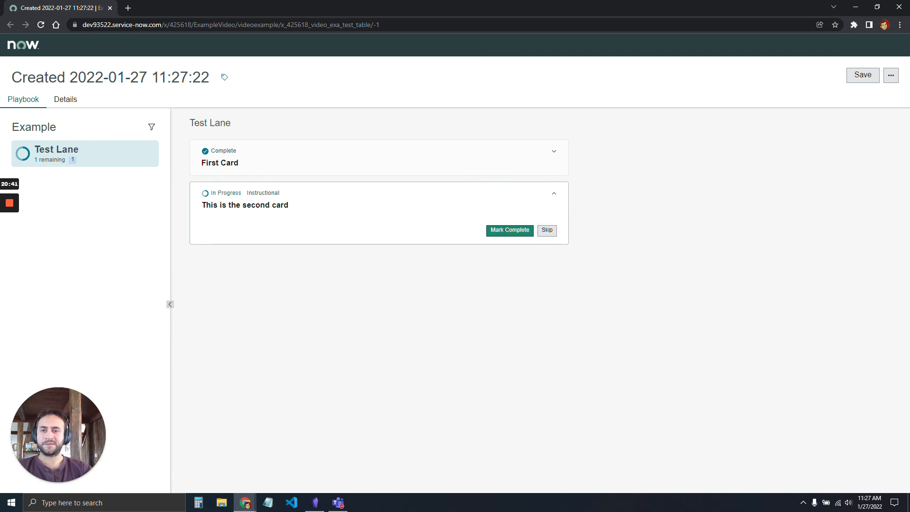
{"action": "left_click", "coordinate": [512, 230]}
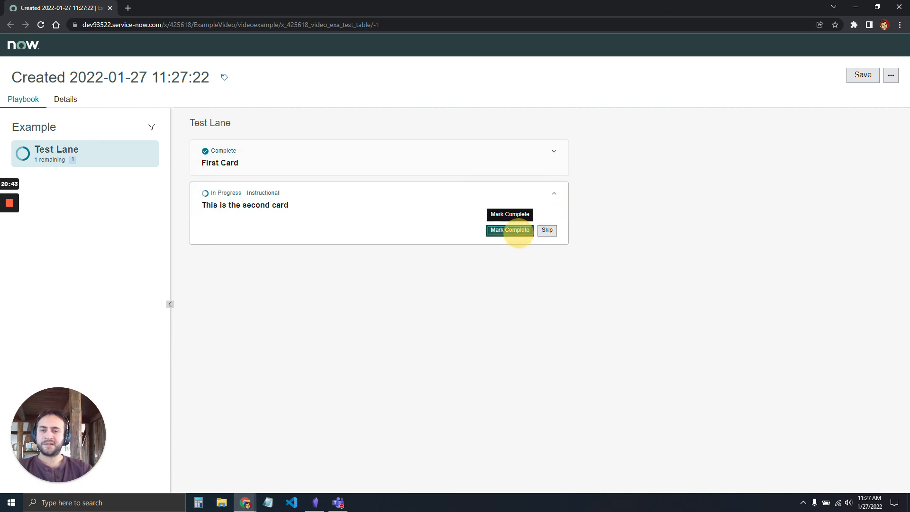